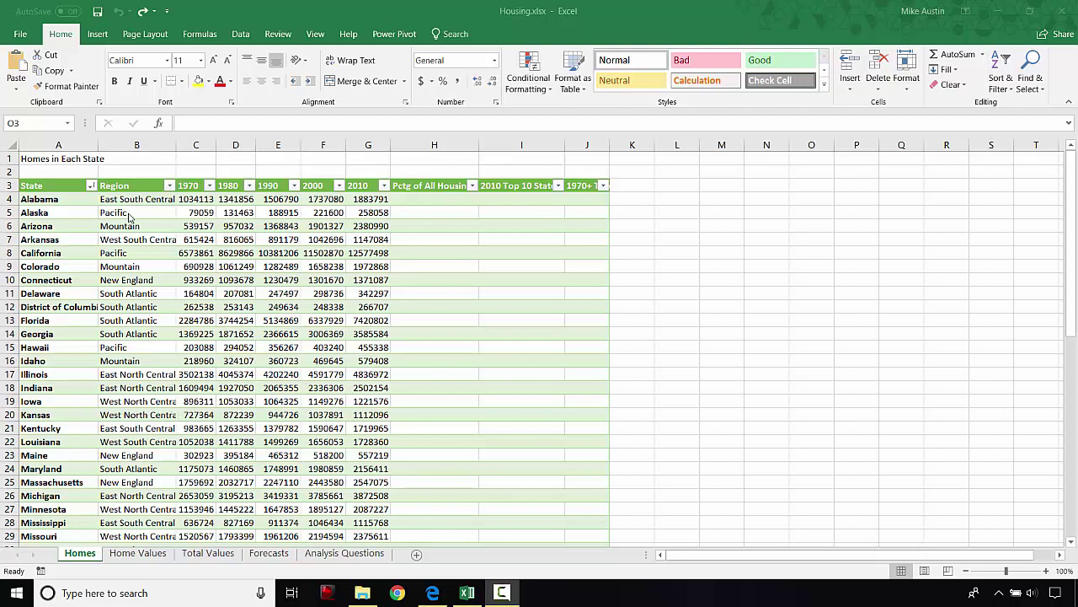
Step: Merge and centre the Homes in Each State title across A1:J1
left_click(43, 158)
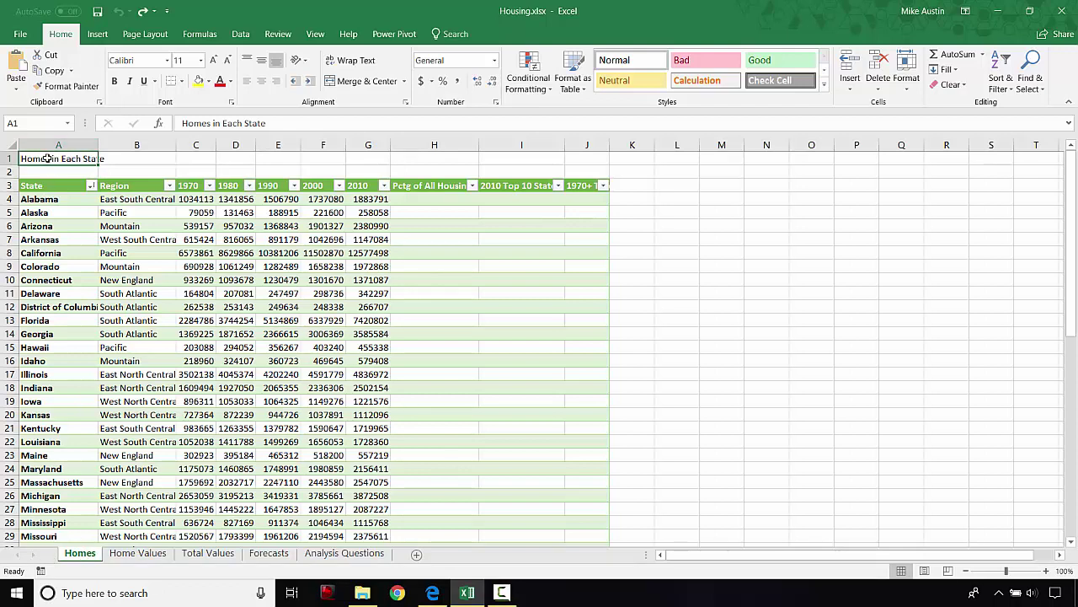
left_click_drag(47, 158, 597, 152)
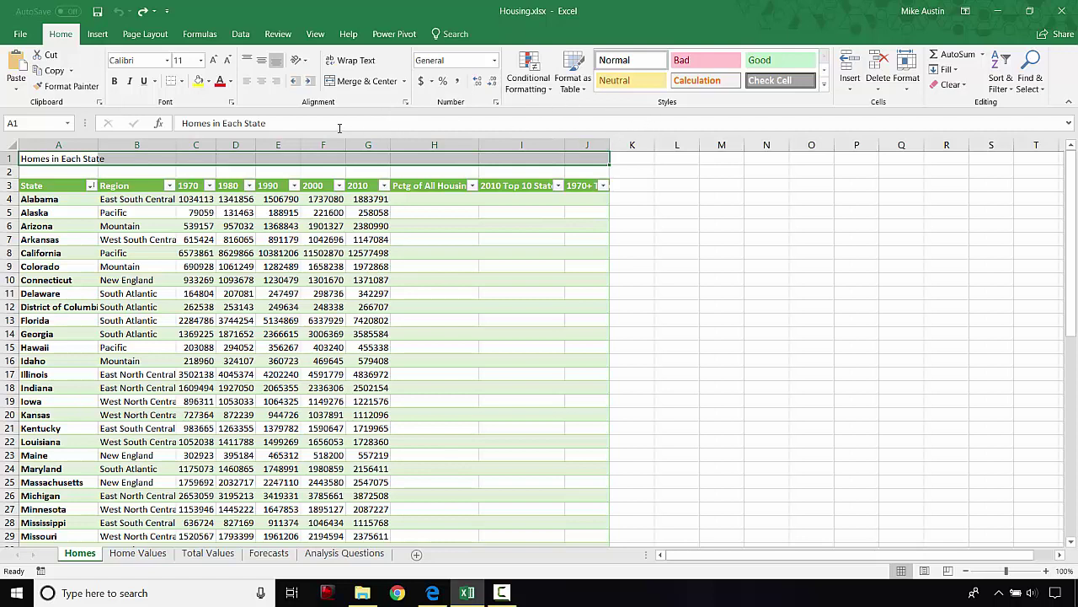
left_click(365, 81)
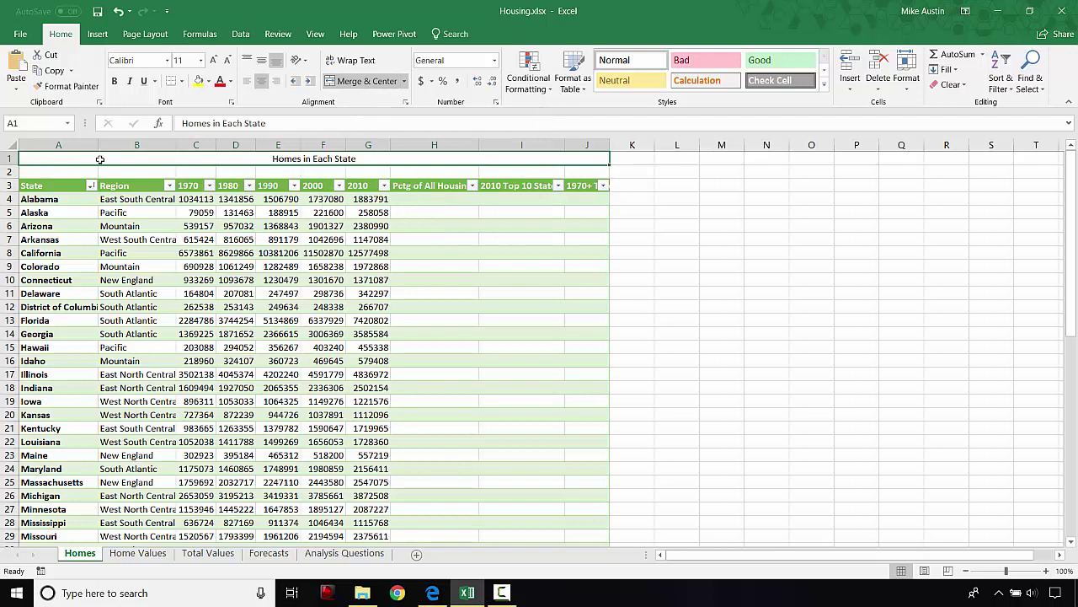
Step: Give the merged title the Heading 1 cell style and bring up the instructions PDF
left_click(824, 85)
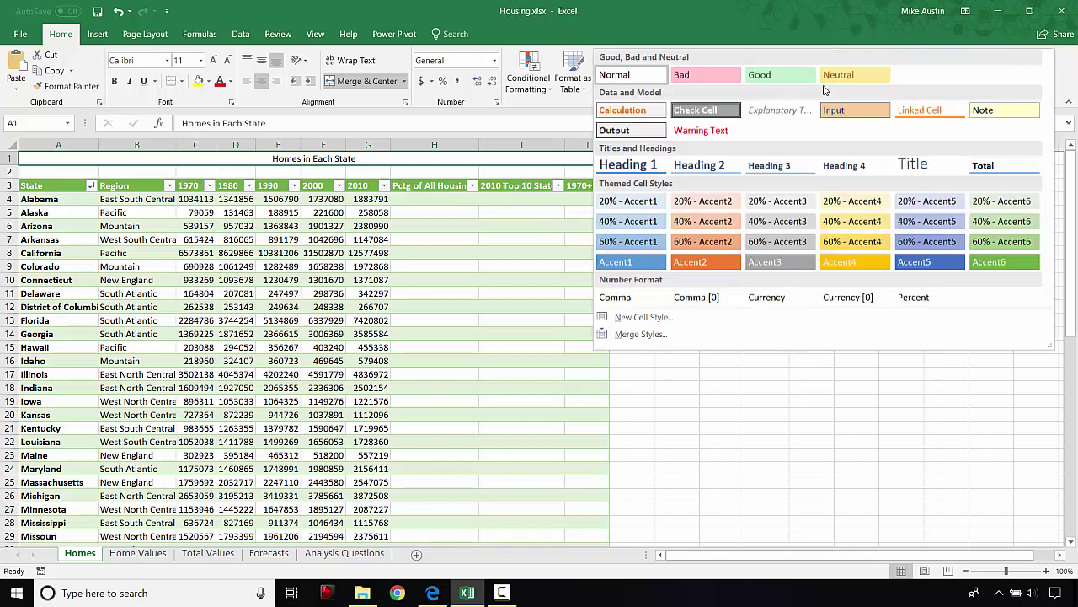
left_click(645, 169)
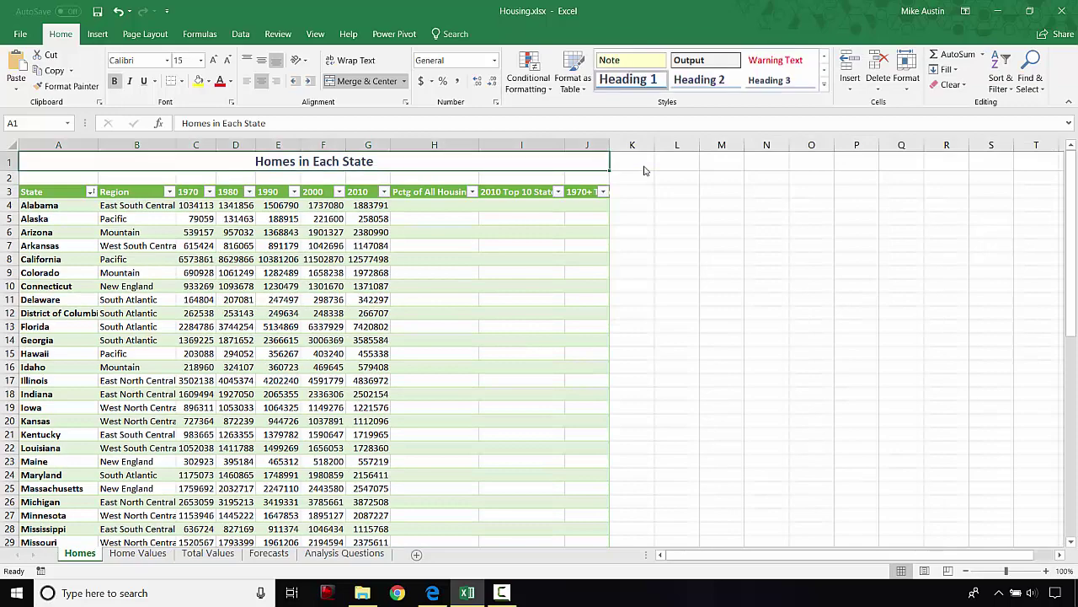
left_click(432, 593)
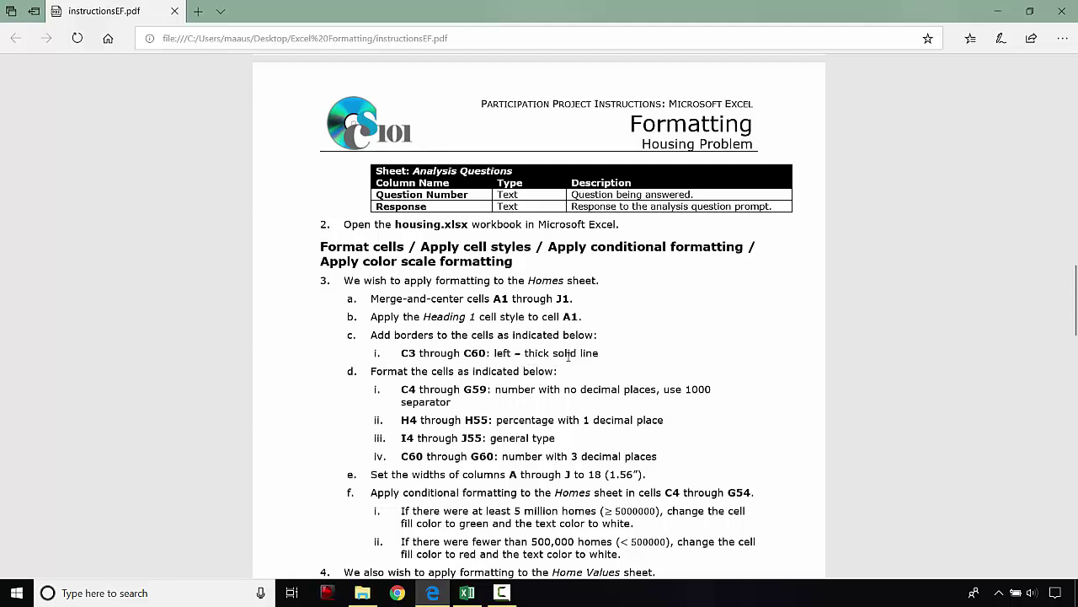
Step: Scroll through the PDF's Homes formatting tasks, then return to the Housing workbook
scroll(515, 372, "down", 1)
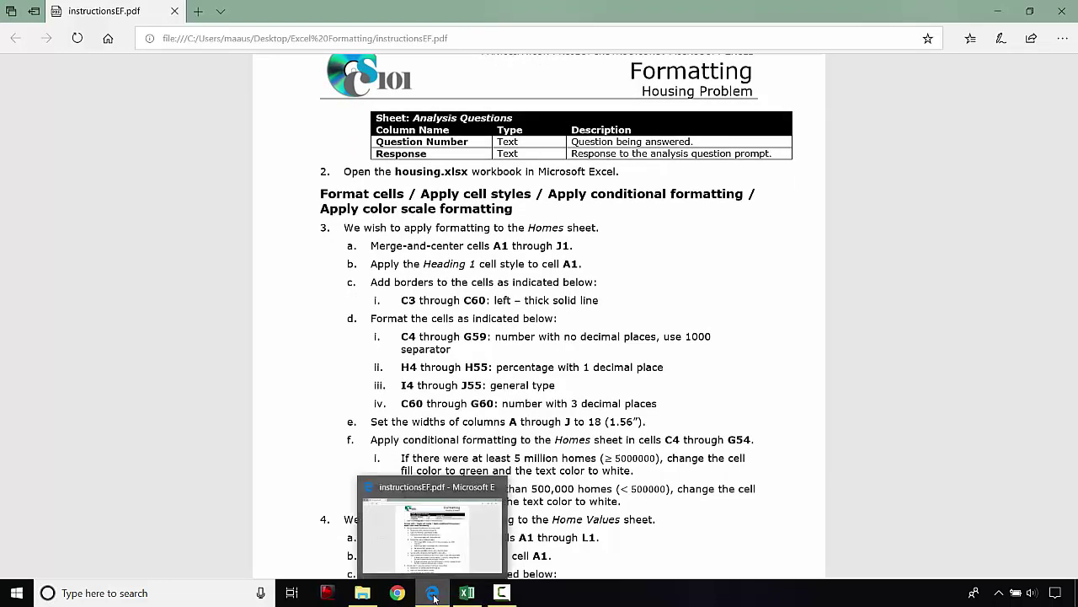
left_click(433, 594)
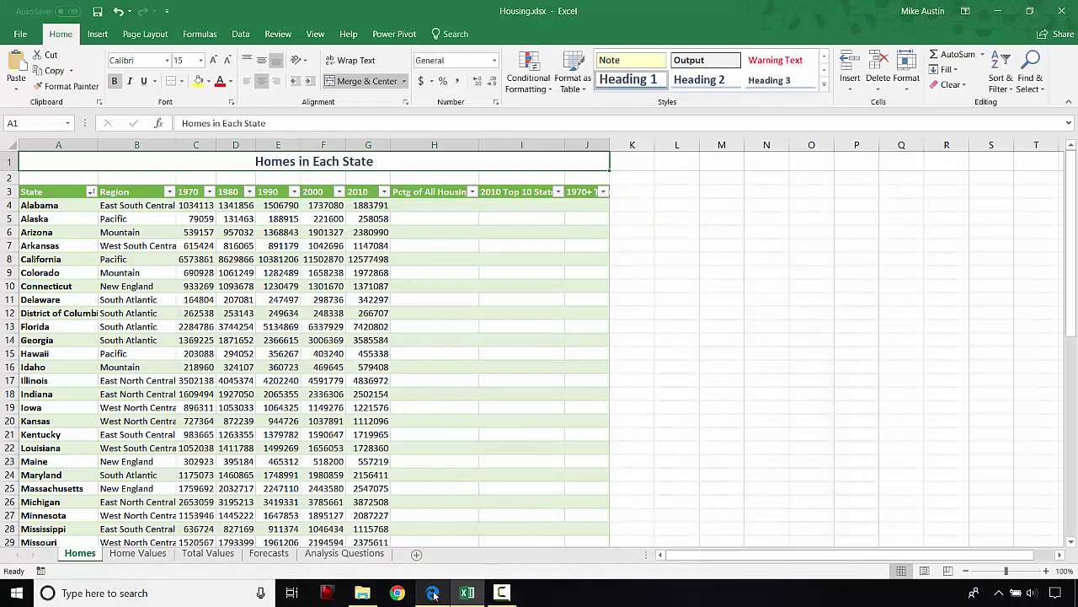
Step: Add a thick solid left border to cells C3:C60 via More Borders
left_click(195, 191)
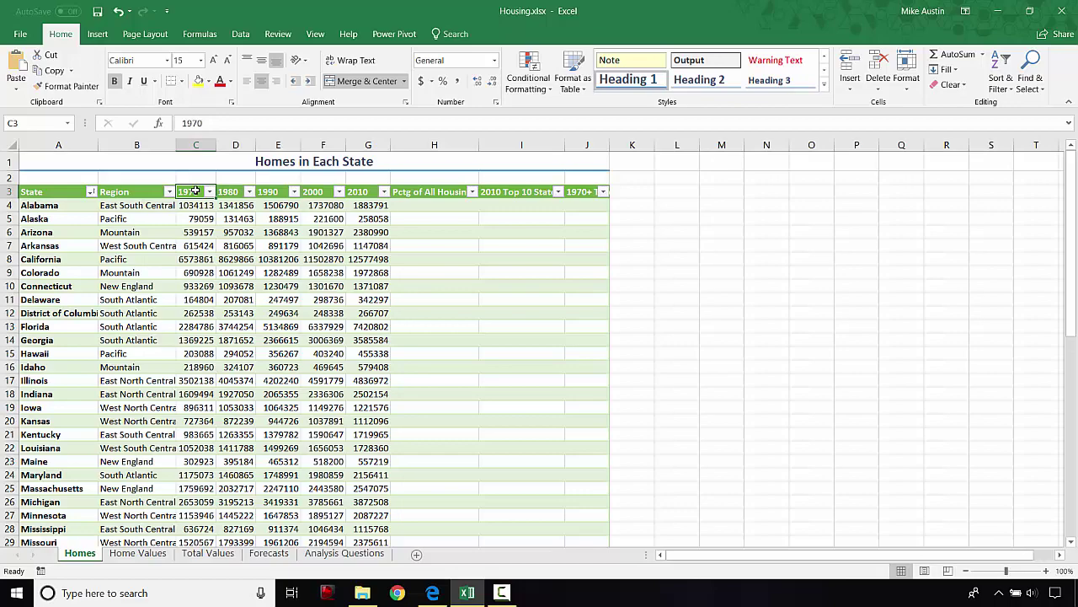
left_click_drag(195, 192, 187, 518)
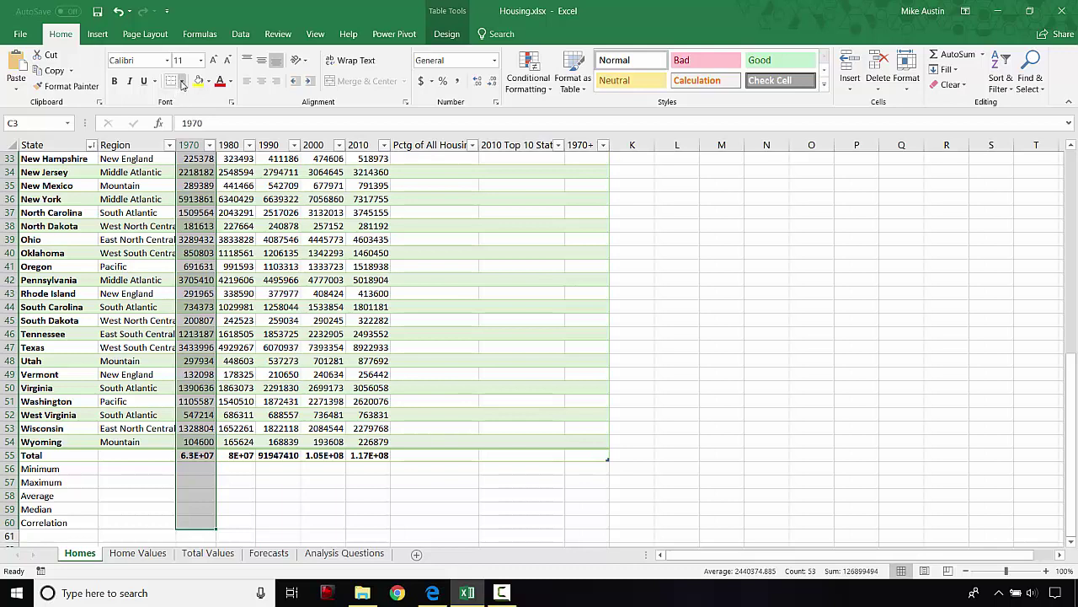
left_click(182, 82)
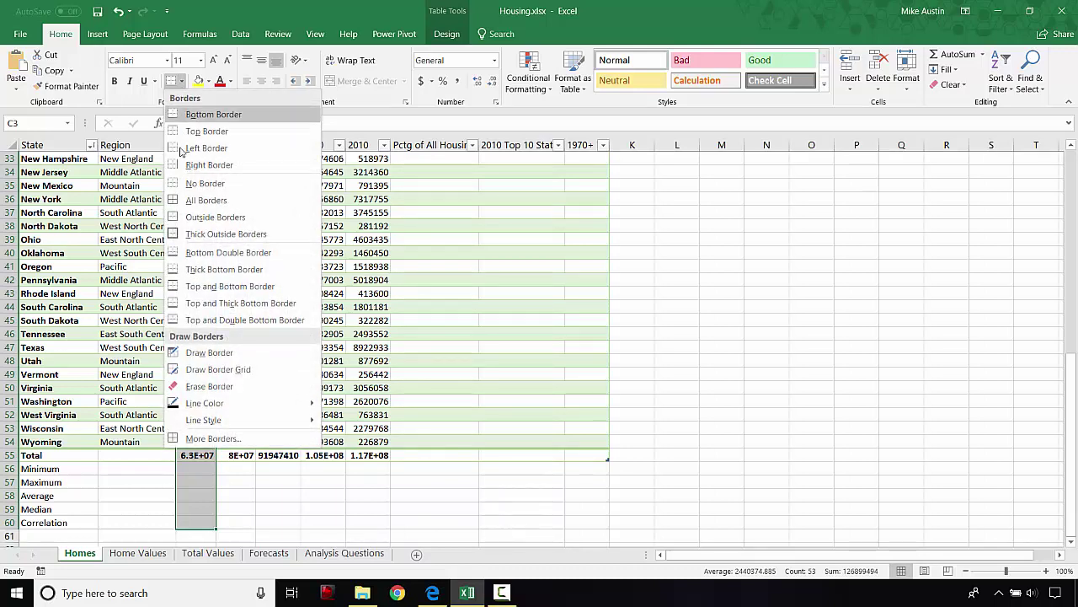
left_click(203, 442)
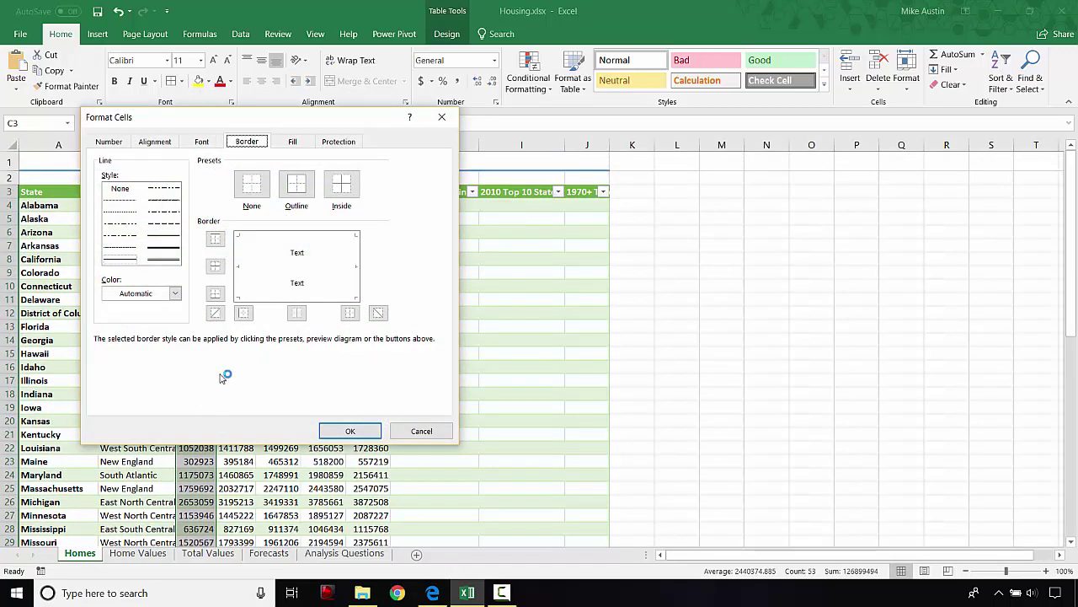
left_click(165, 241)
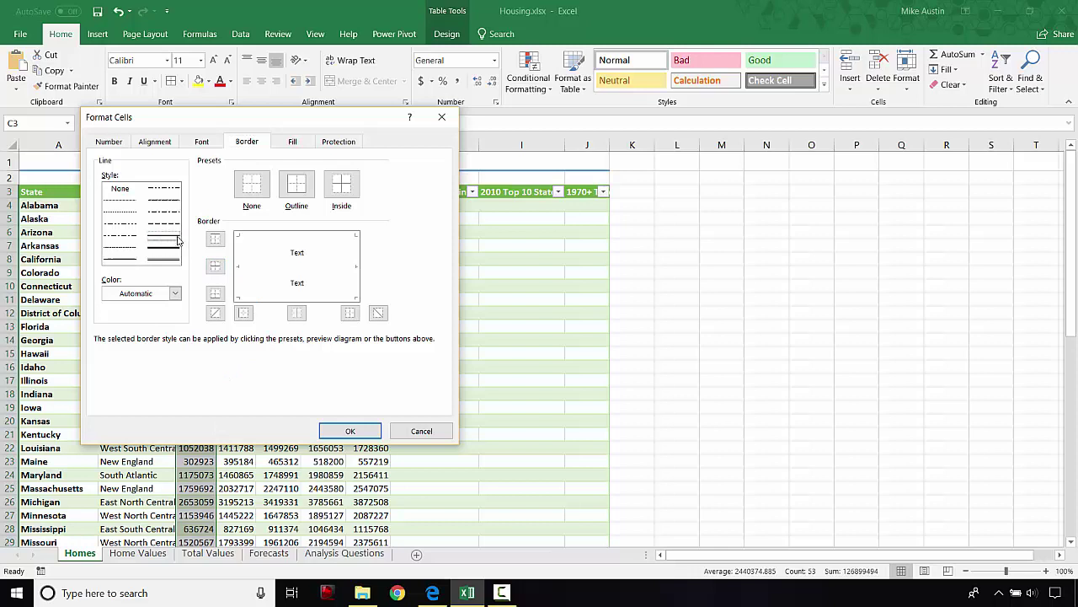
left_click(239, 266)
left_click(350, 430)
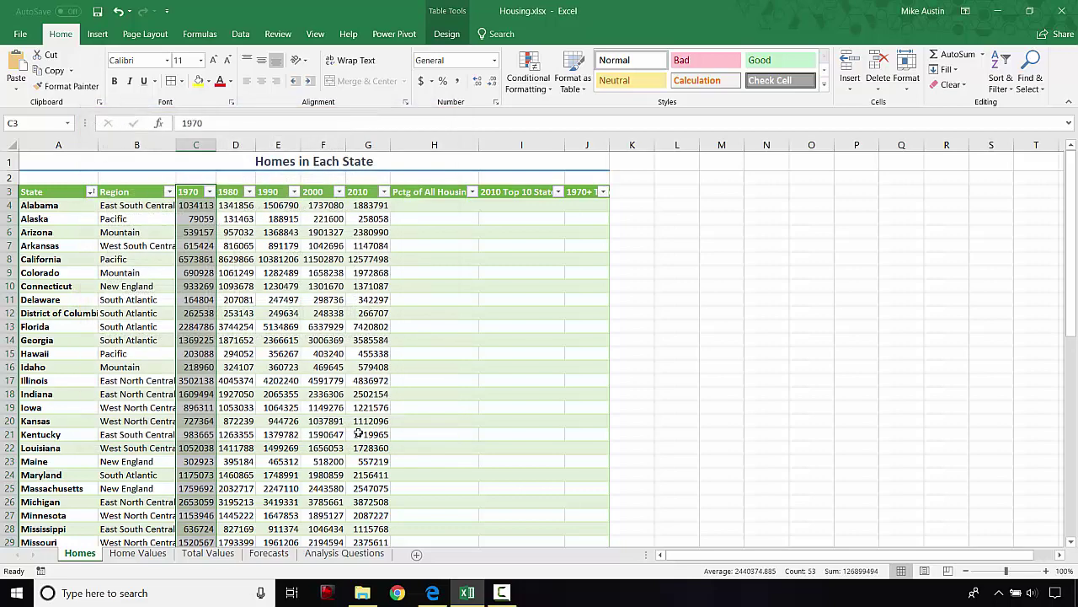
Step: Deselect to check the border, scroll the sheet, and switch to the instructions PDF
left_click(365, 384)
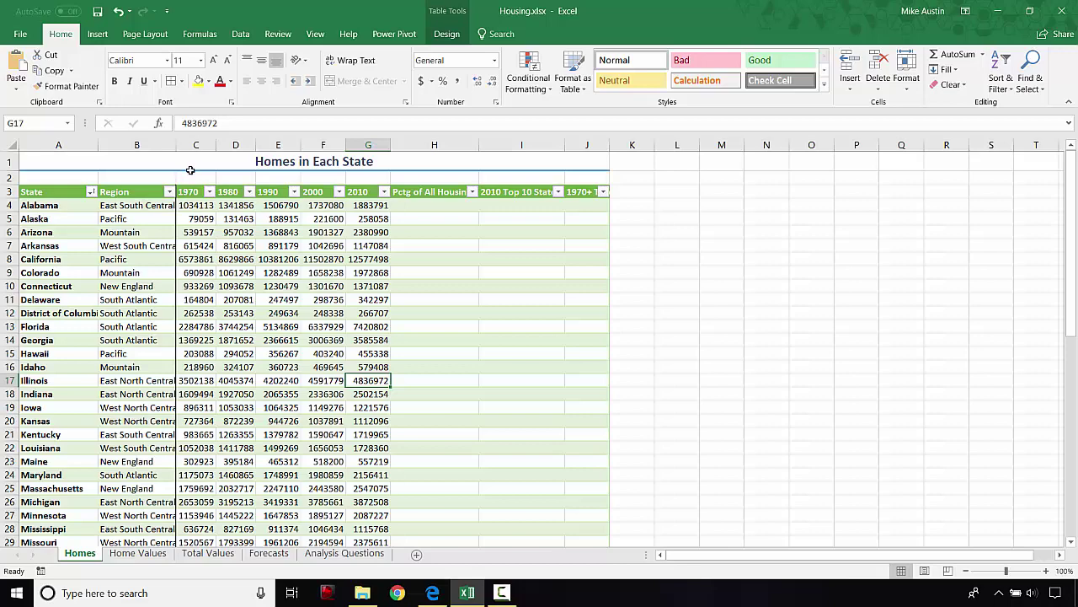
scroll(209, 376, "down", 4)
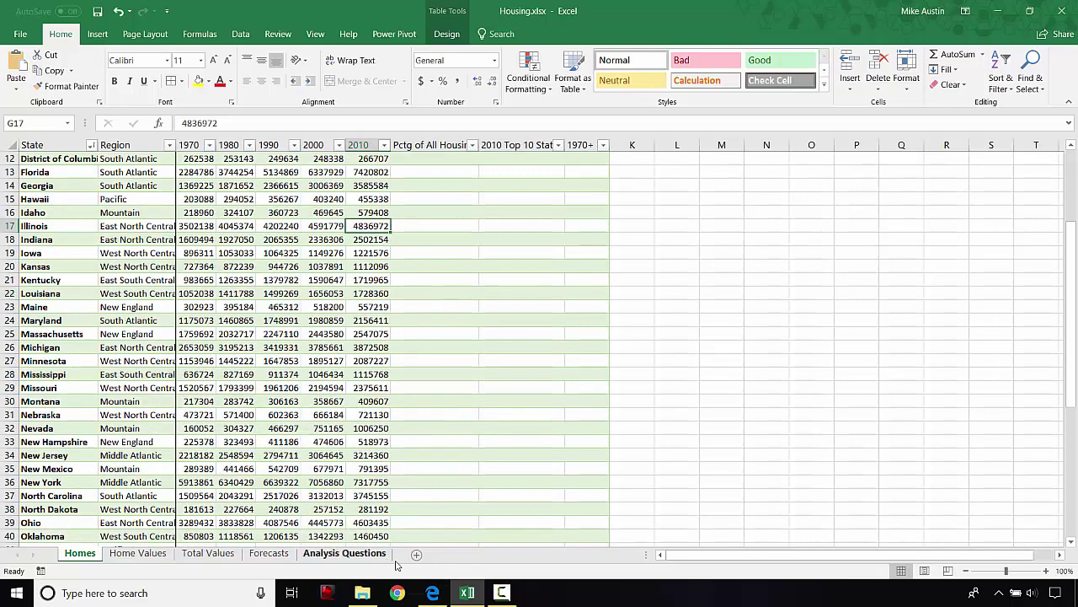
left_click(434, 592)
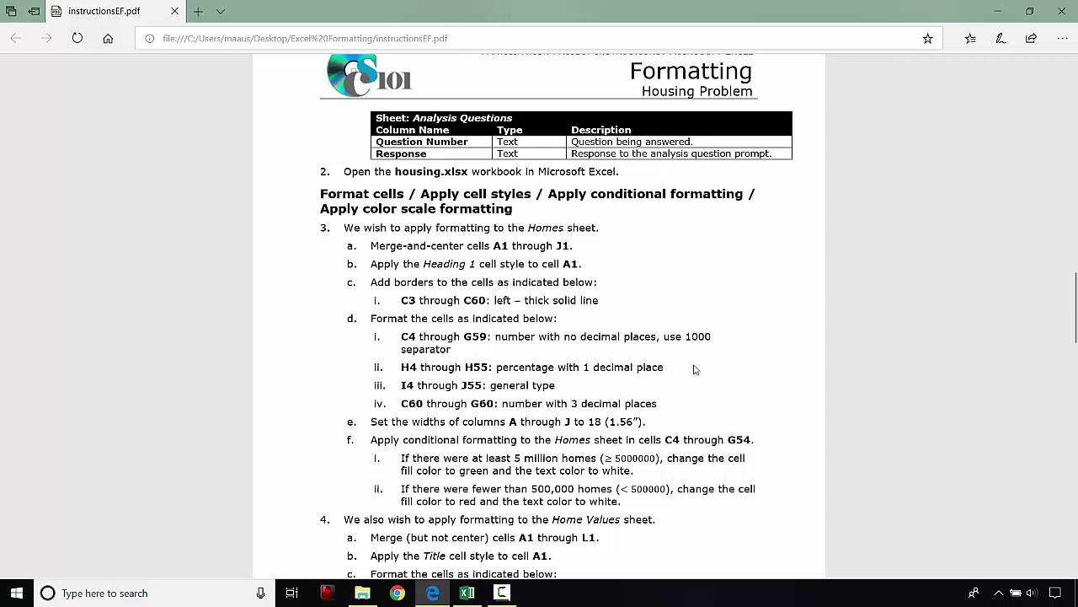
Step: Return to the Housing workbook and scroll the Homes sheet back to the top
left_click(466, 592)
scroll(306, 369, "up", 4)
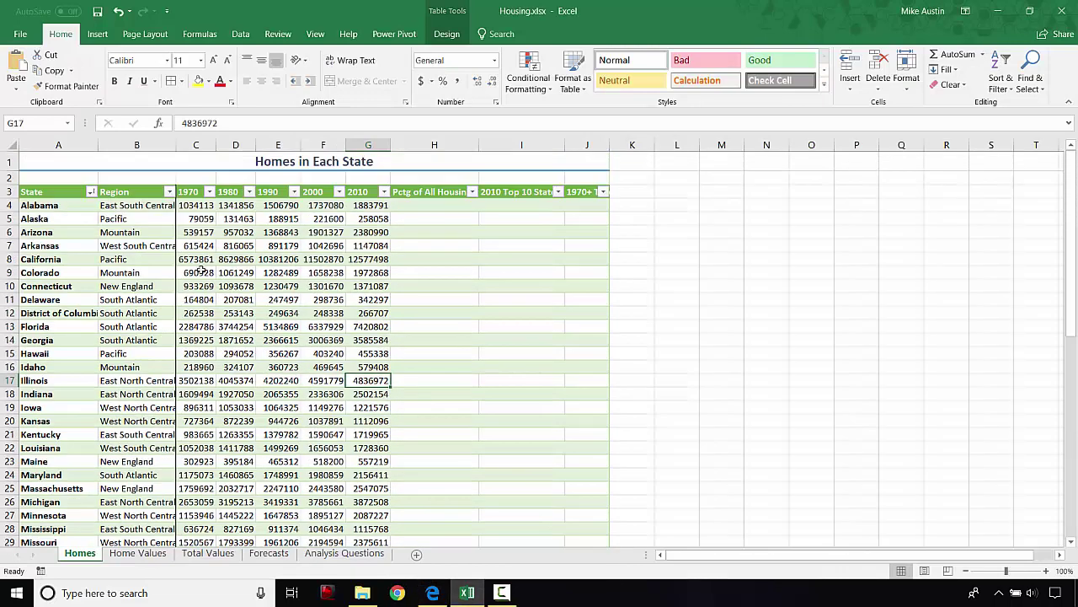
Step: Select the home counts in C4:G59, then switch to the instructions PDF
left_click(190, 205)
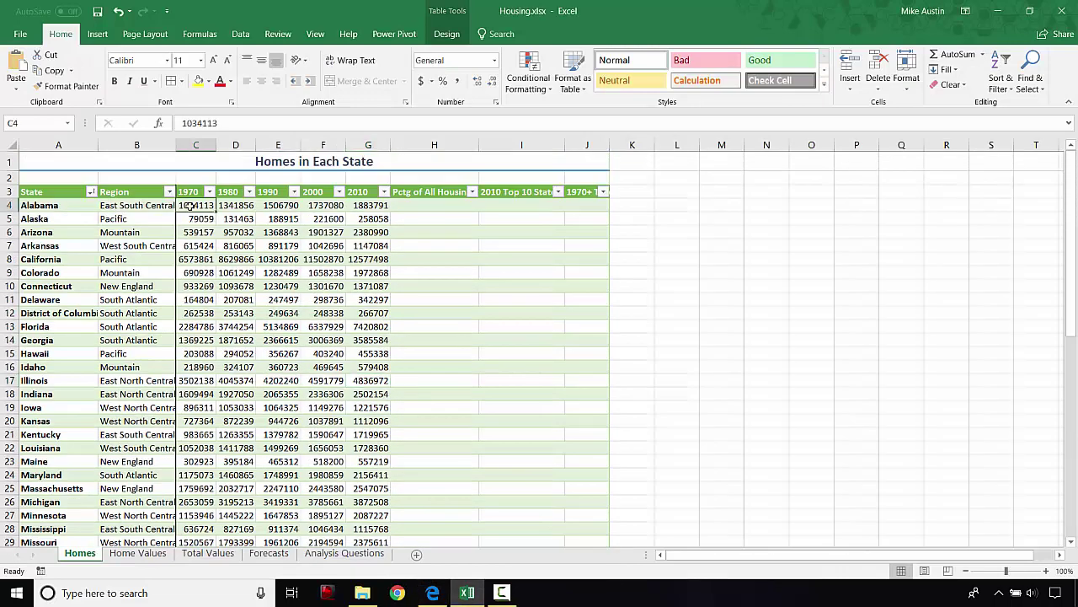
left_click_drag(190, 206, 366, 509)
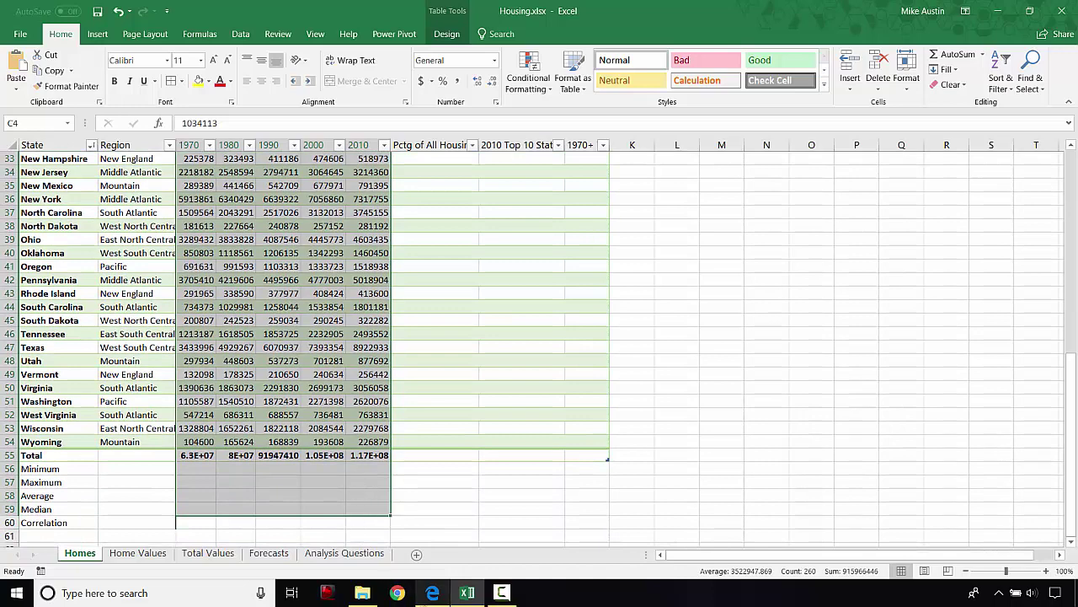
left_click(431, 593)
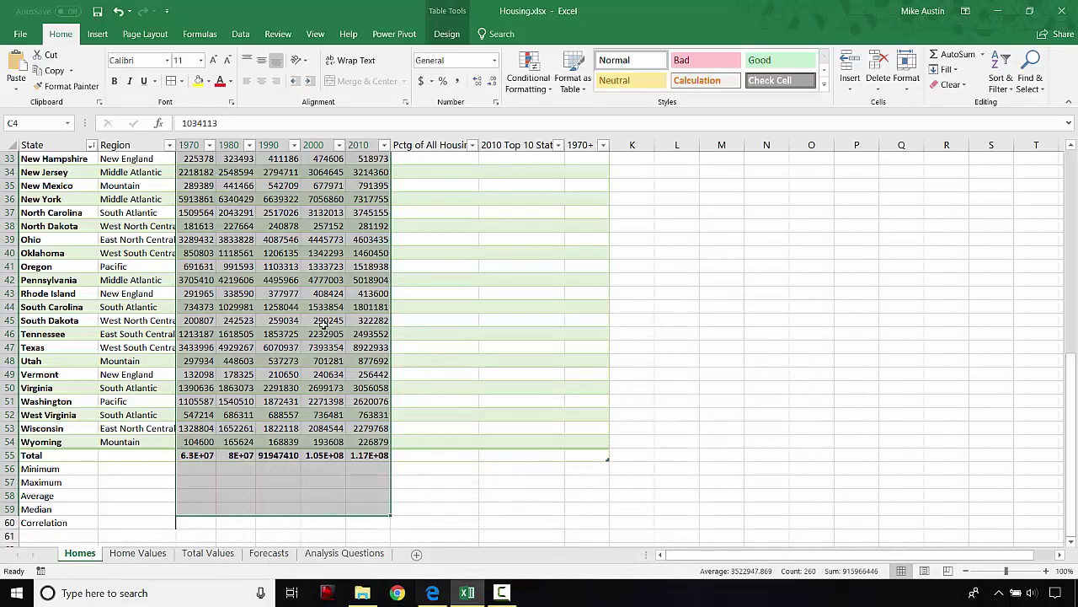
Step: Bring the Housing workbook back to the front in Excel
left_click(467, 593)
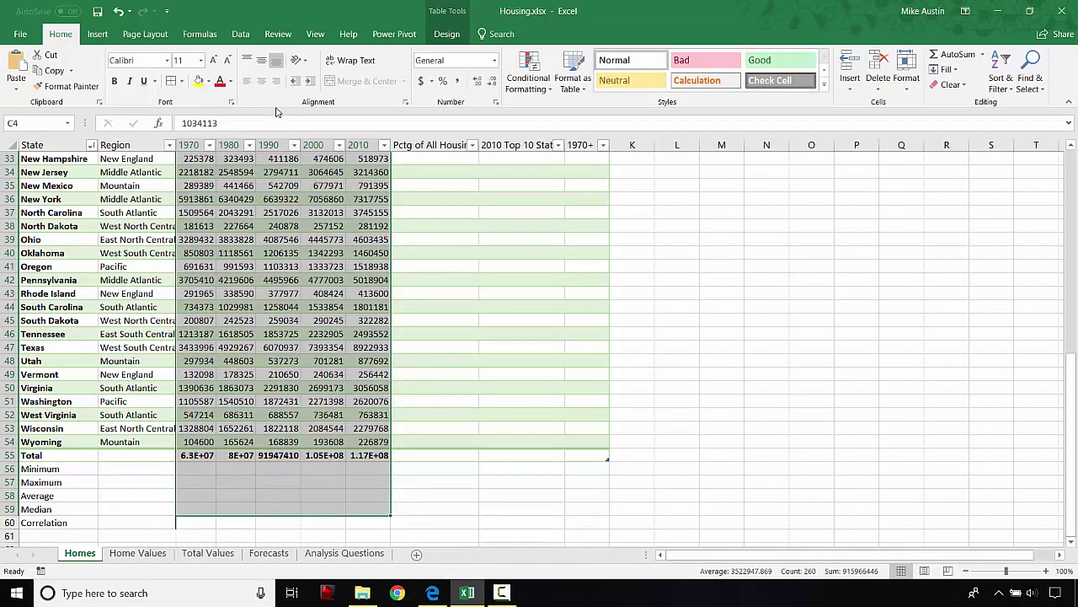
Step: Format C4:G59 as Number with a 1000 separator and 0 decimal places
left_click(497, 102)
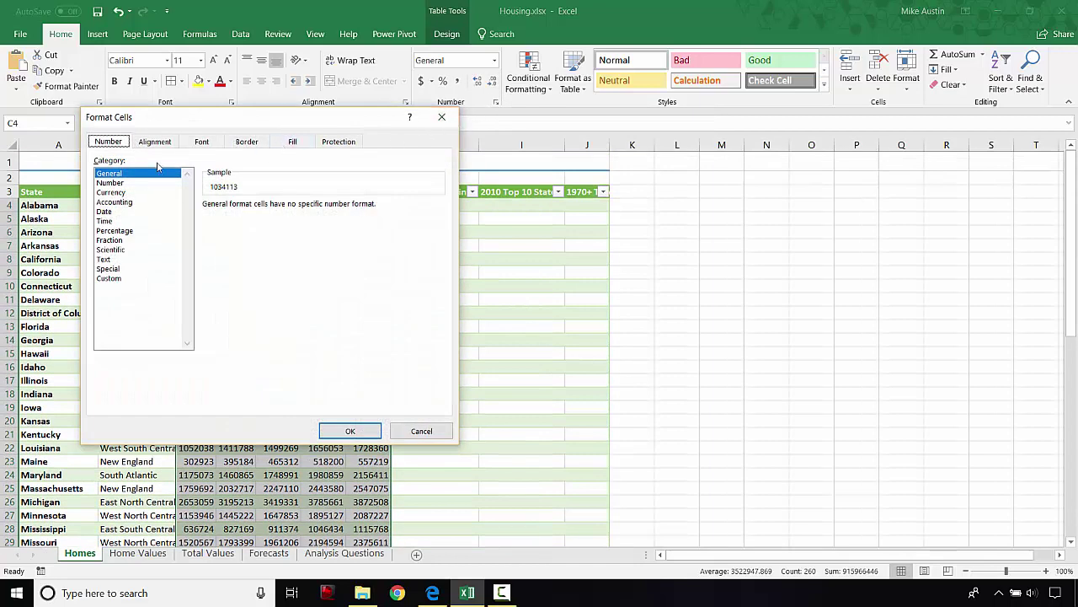
left_click(112, 183)
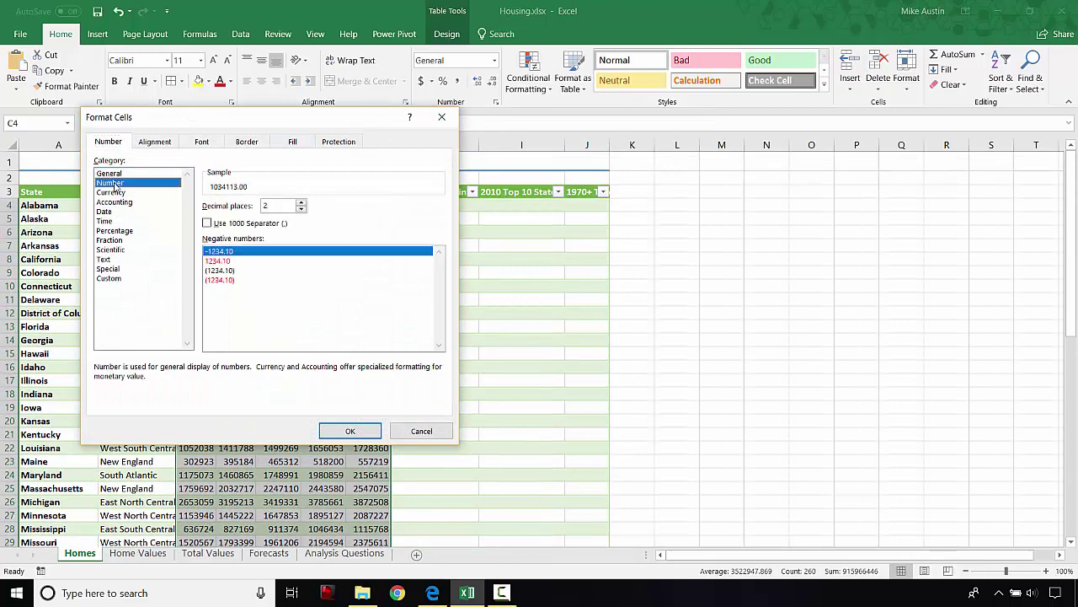
left_click(207, 223)
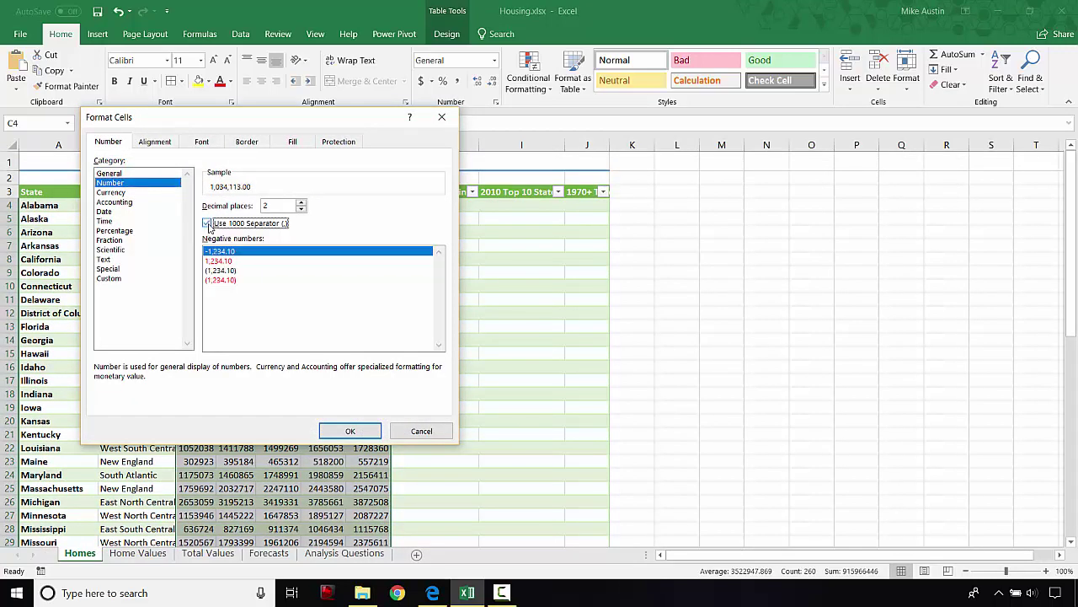
left_click(301, 209)
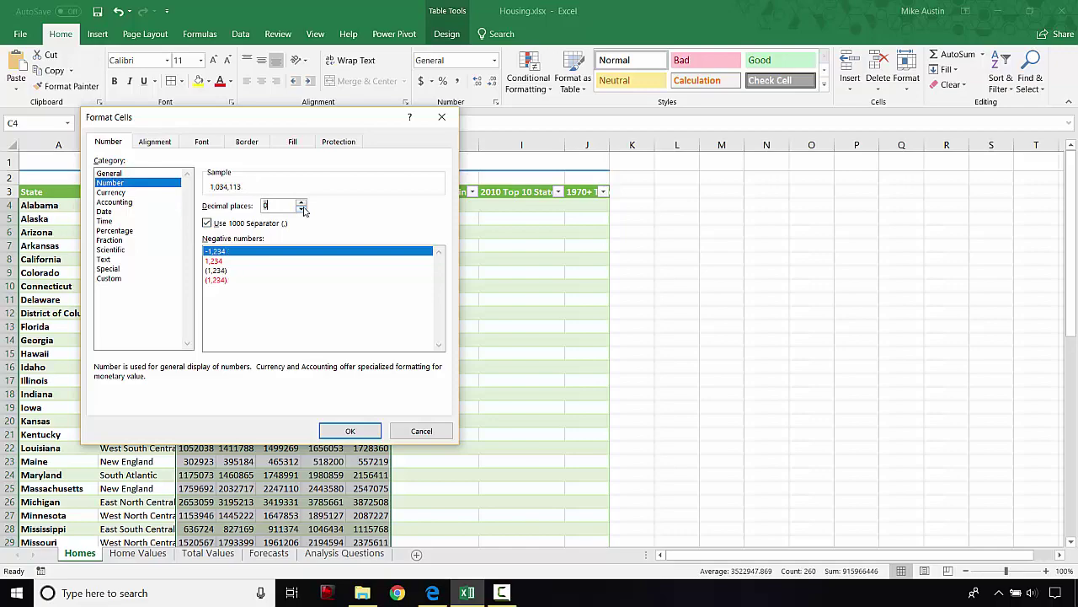
left_click(301, 209)
Step: Cross-check the instructions PDF, go back to Excel, then reopen the PDF and scroll down
left_click(432, 593)
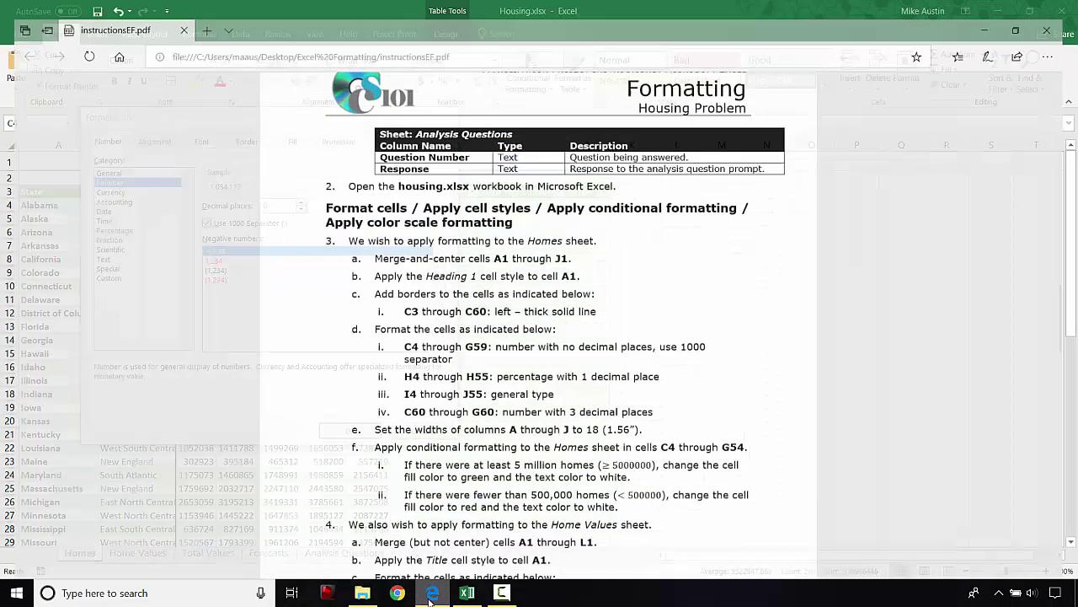
left_click(466, 593)
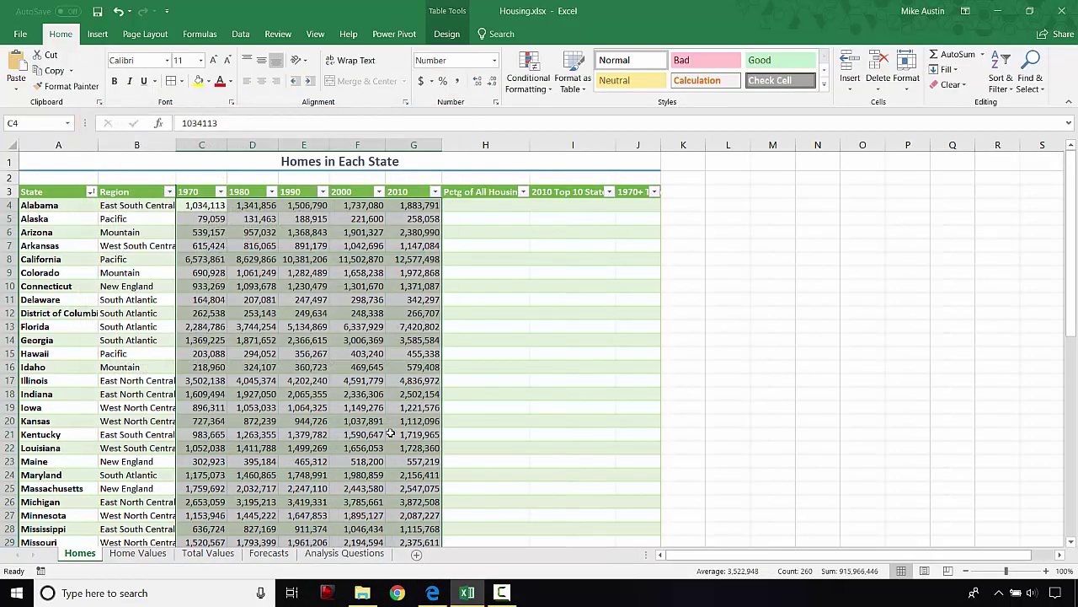
left_click(432, 592)
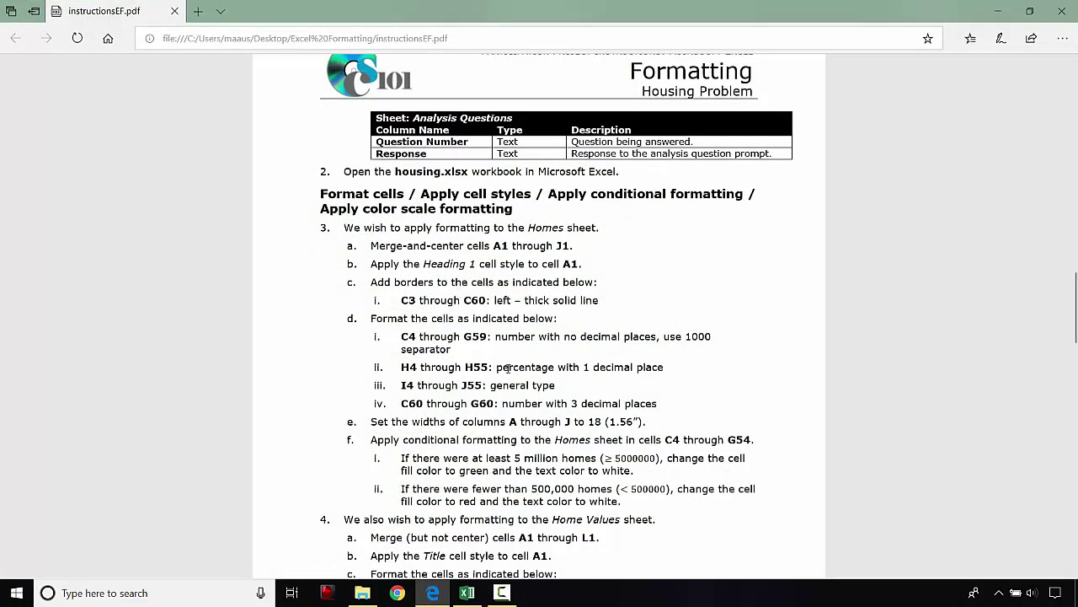
scroll(548, 382, "down", 1)
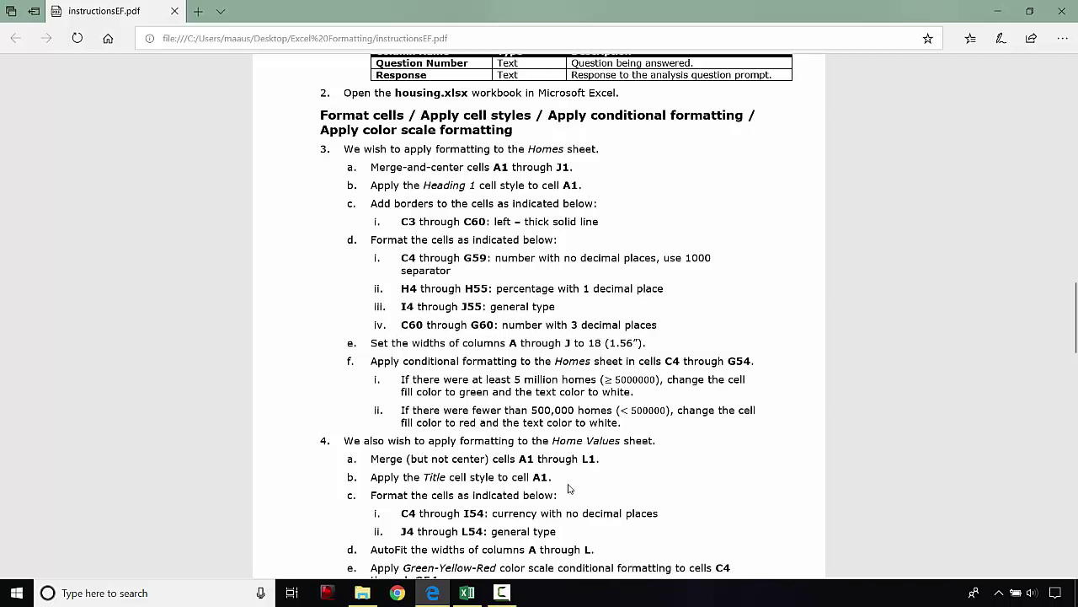
Step: Select the Correlation values in C60 through G60 of the Housing workbook
left_click(466, 593)
scroll(148, 407, "down", 9)
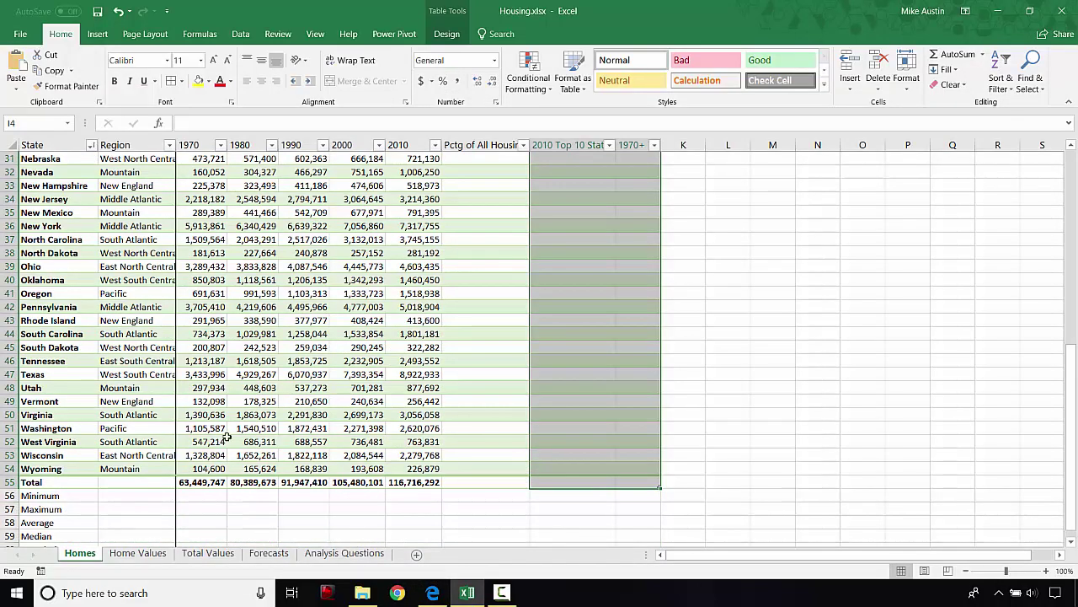
scroll(210, 492, "down", 2)
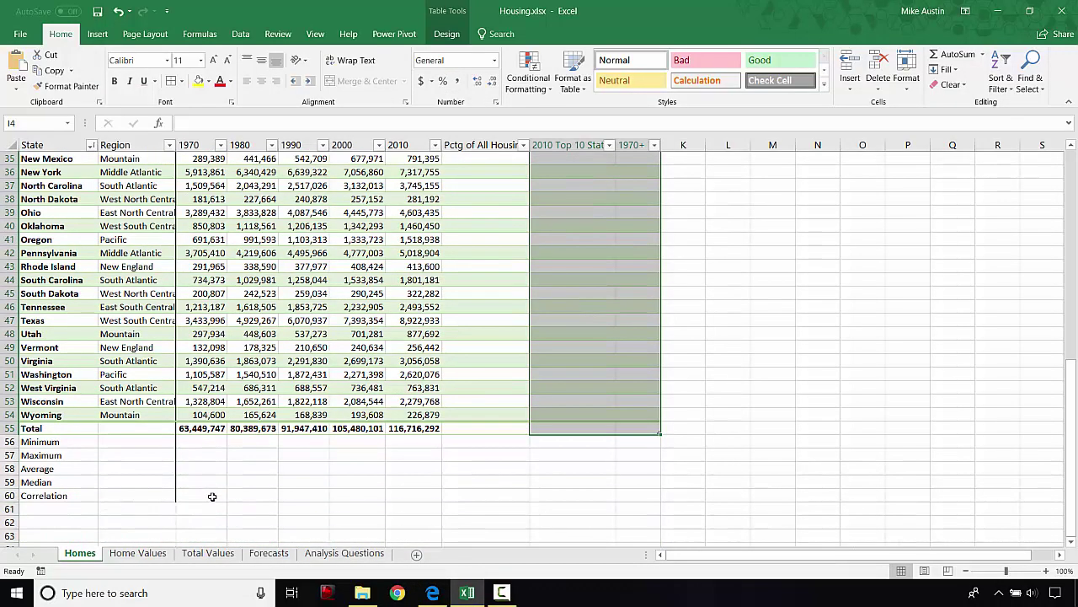
left_click(212, 496)
left_click_drag(212, 496, 409, 494)
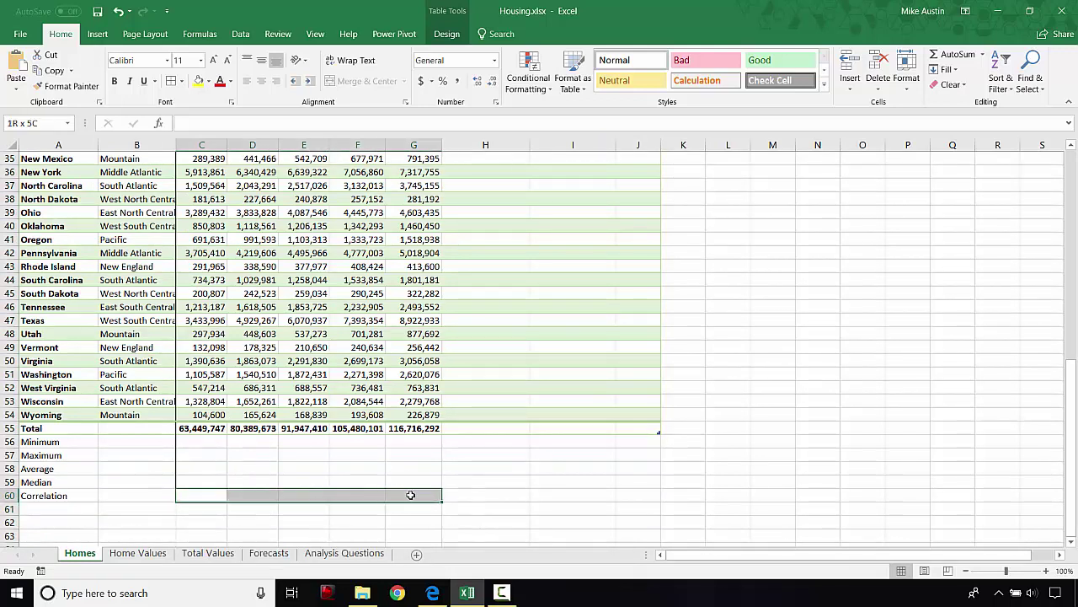
left_click(432, 592)
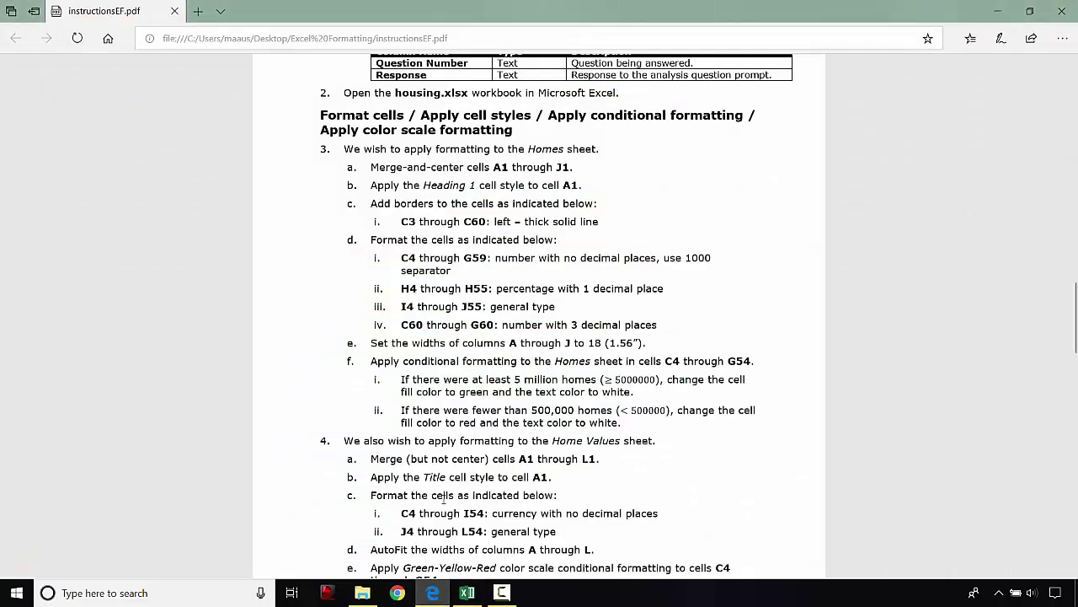
left_click(428, 593)
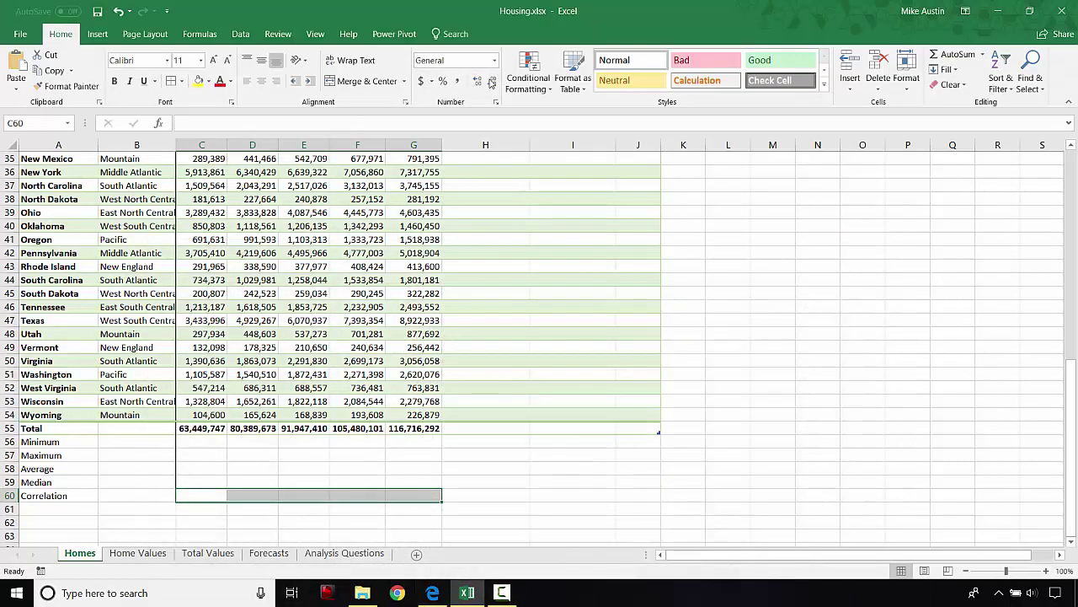
Step: Format the selected cells as Number with 3 decimal places
left_click(496, 101)
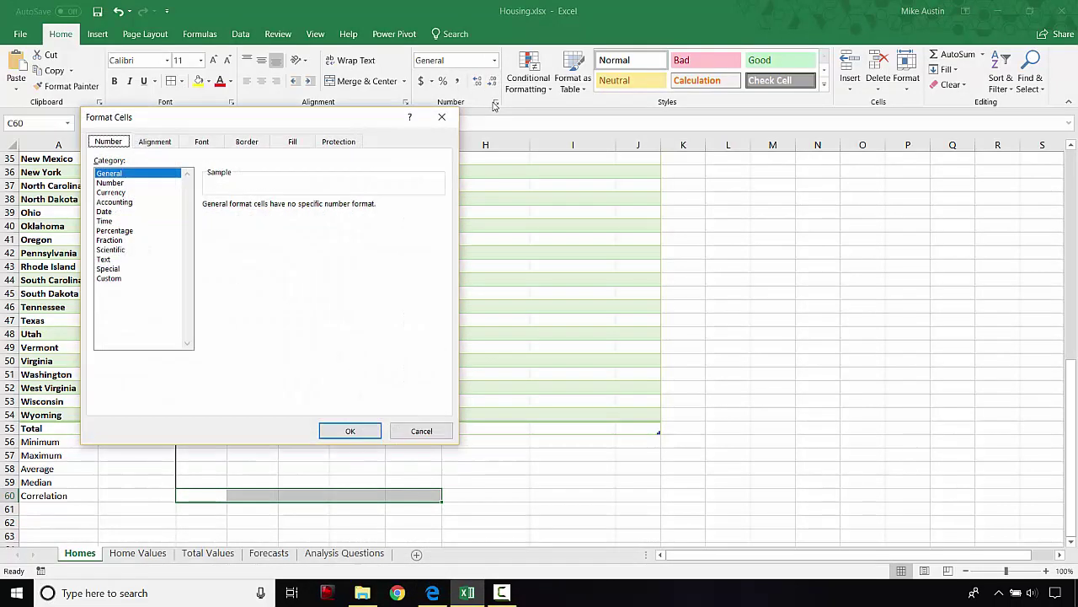
left_click(127, 183)
left_click(301, 203)
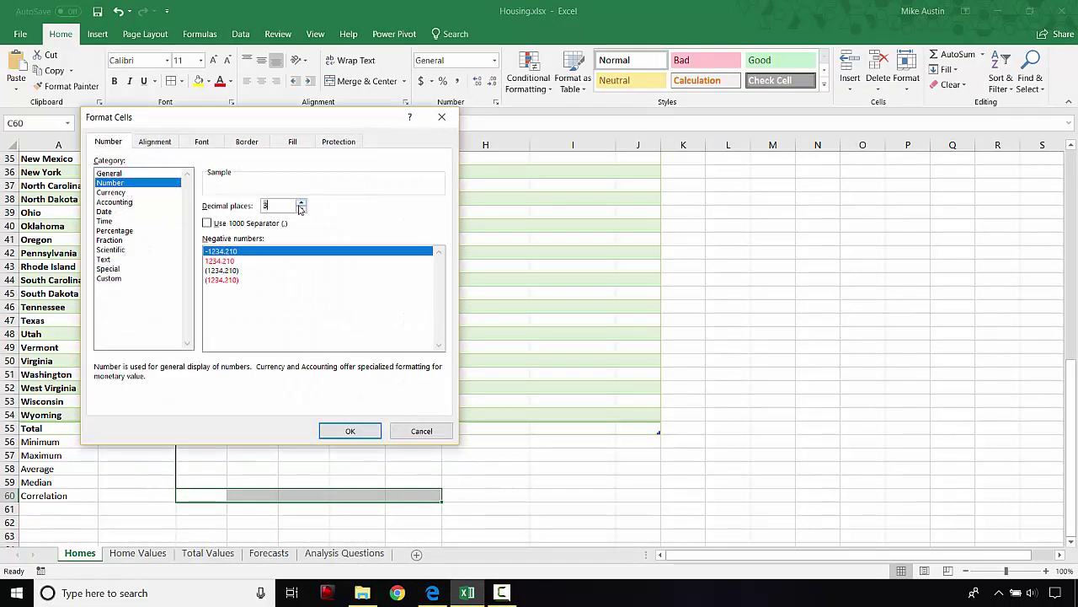
left_click(432, 593)
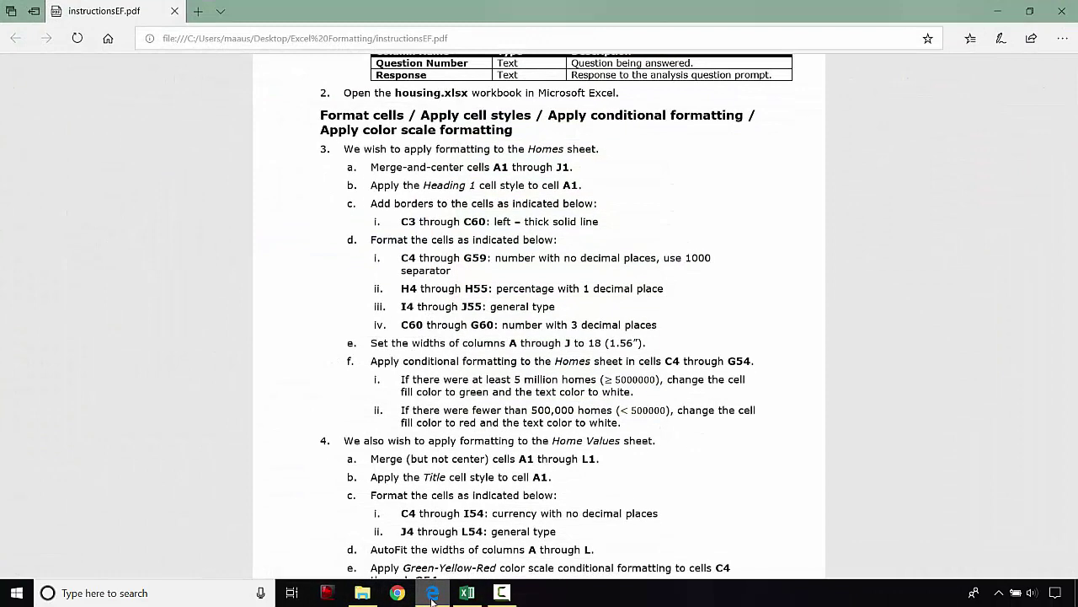
left_click(433, 593)
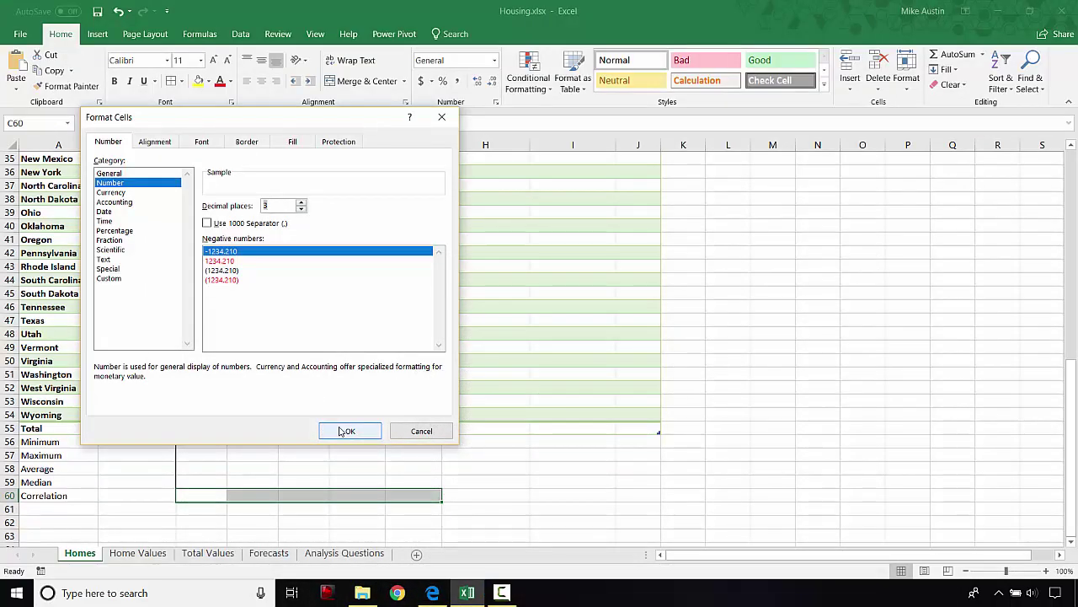
left_click(341, 431)
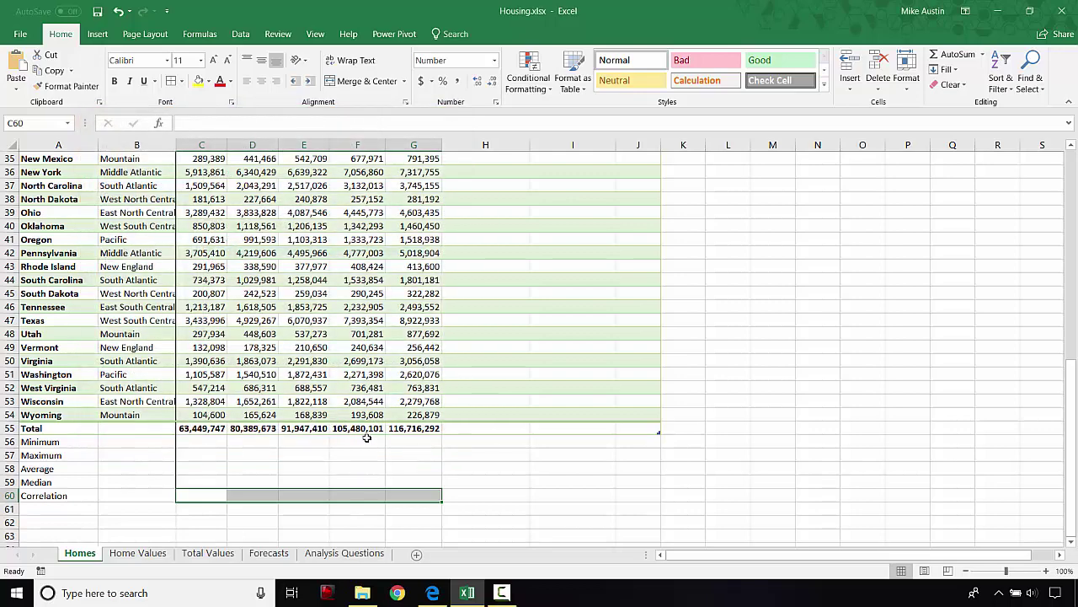
Step: Select columns A through J on the Homes sheet and set their width to 18
left_click_drag(363, 438, 357, 453)
scroll(309, 399, "up", 2)
scroll(309, 398, "up", 9)
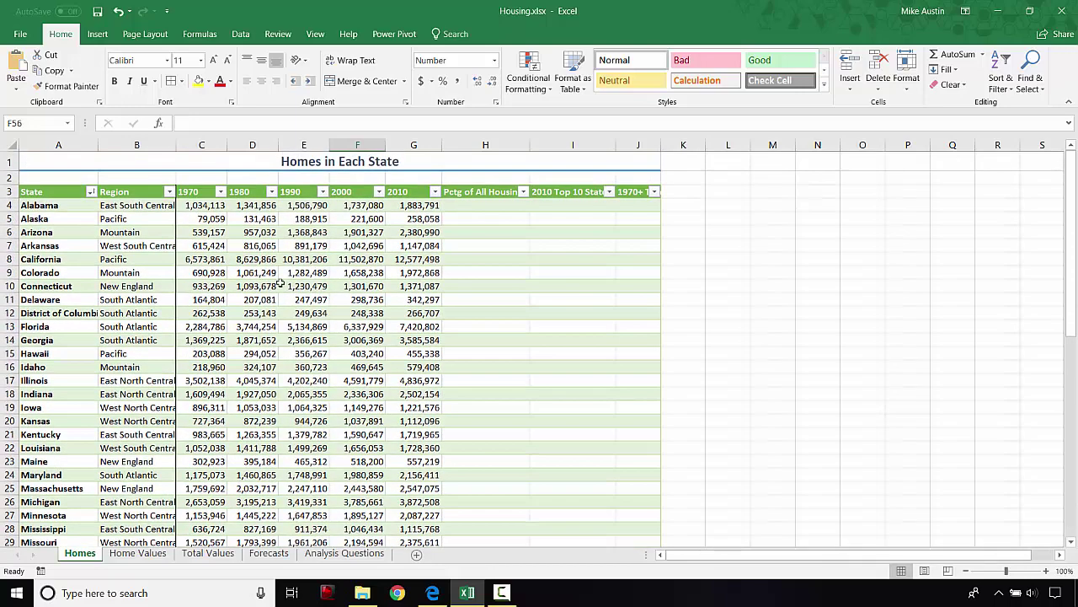
left_click(280, 256)
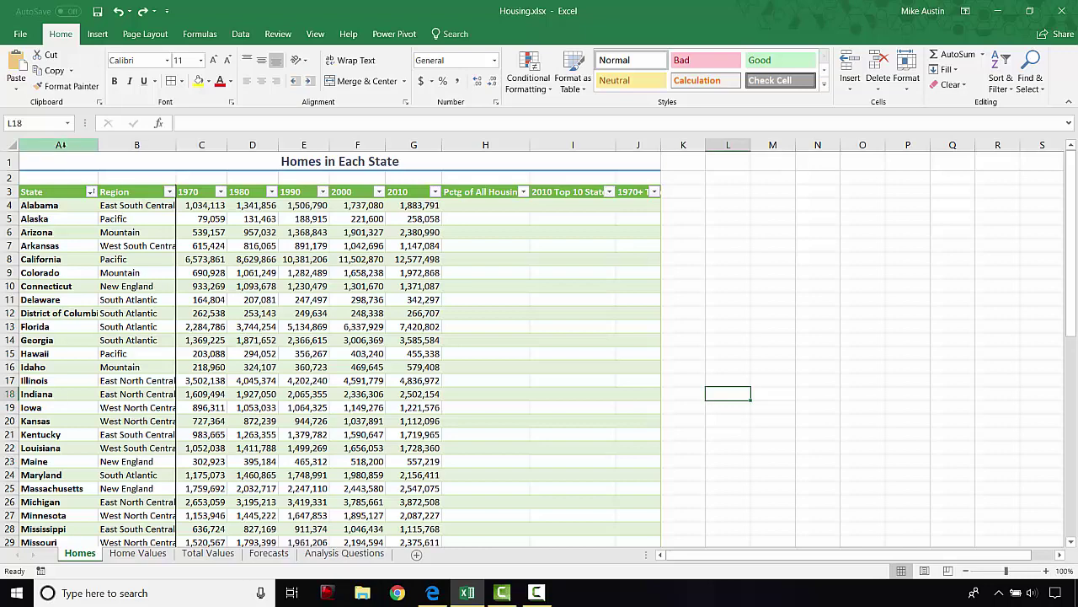
left_click(78, 145)
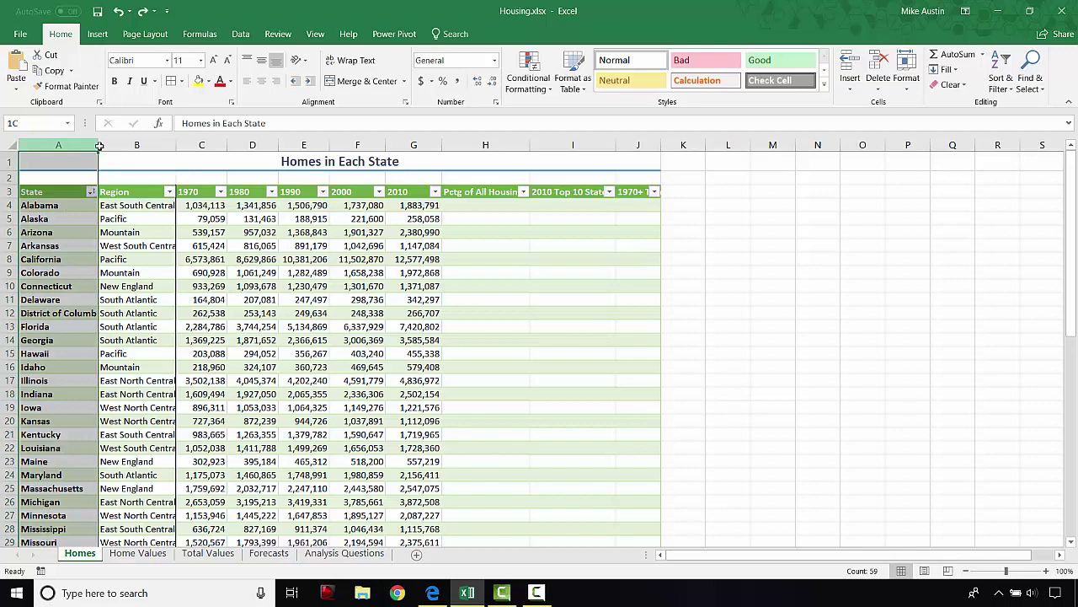
left_click_drag(100, 145, 637, 140)
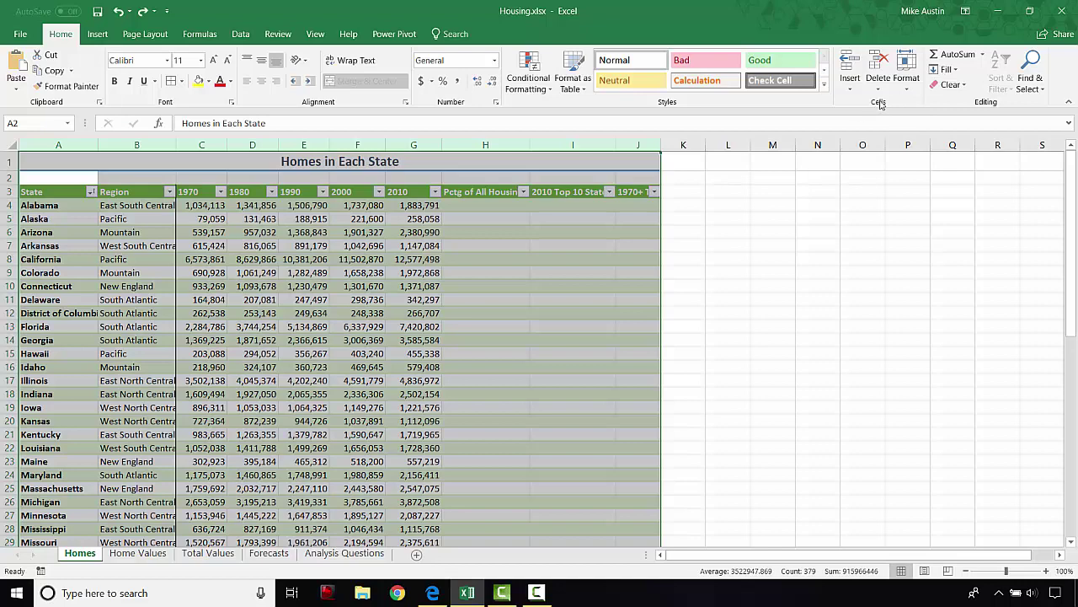
left_click(907, 80)
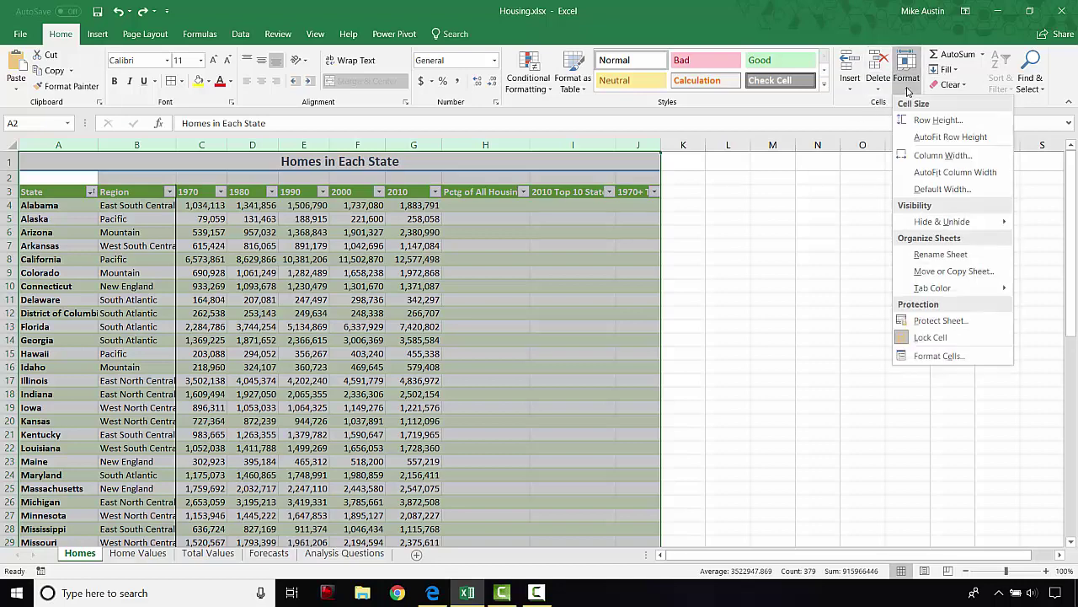
left_click(937, 158)
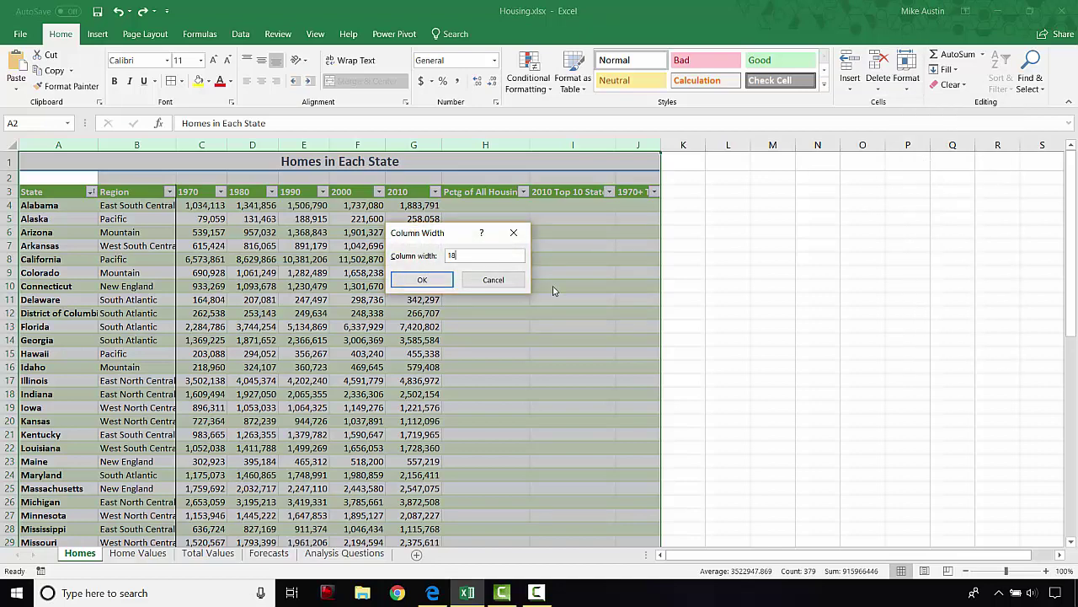
left_click(423, 280)
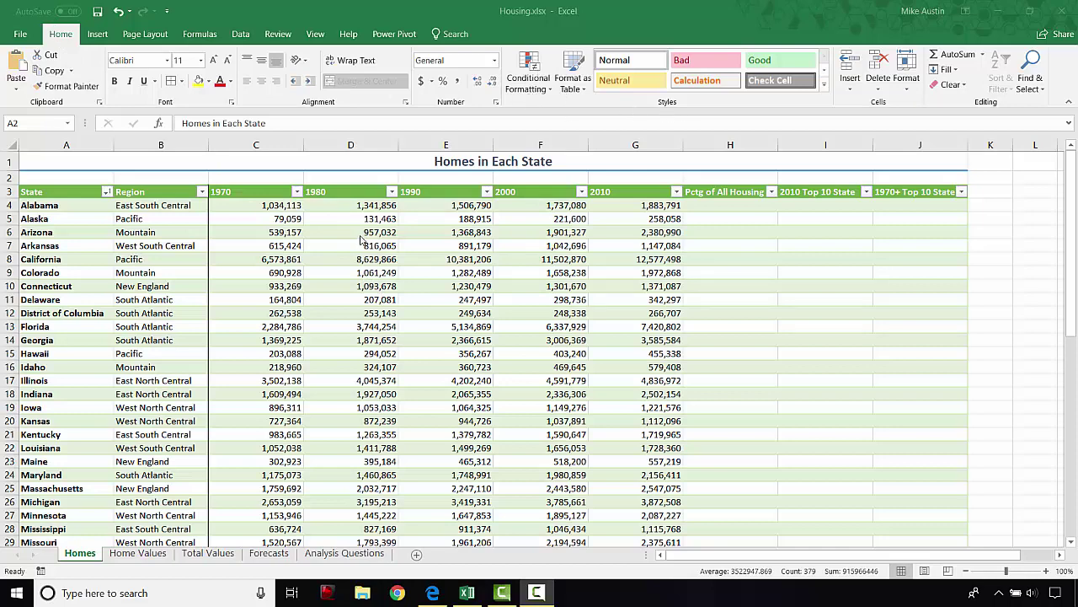
Step: Select the home counts in C4 through G54
key("ctrl+a")
left_click(270, 218)
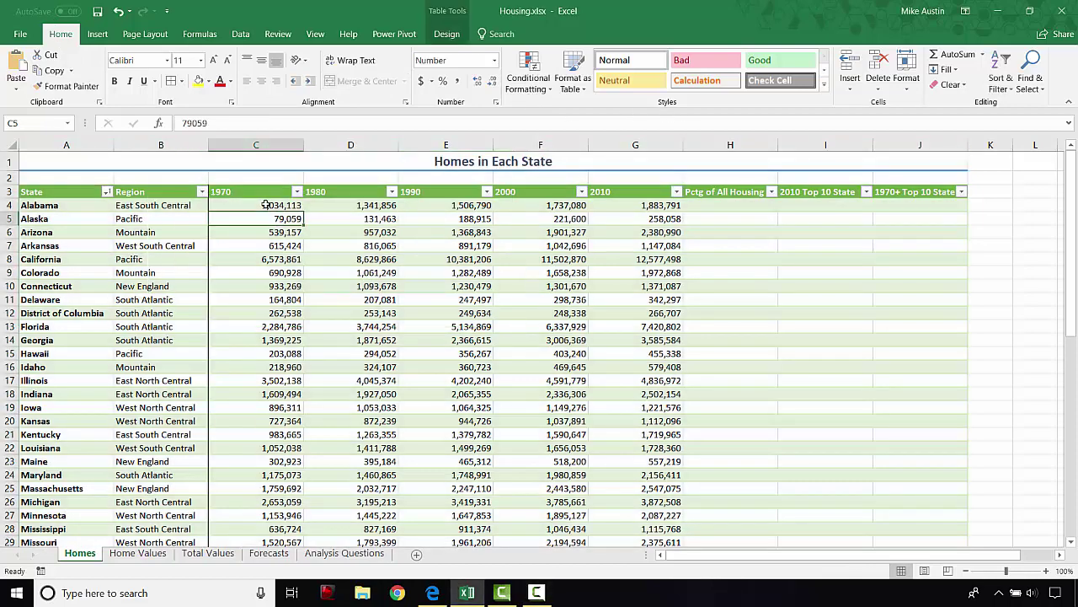
left_click(264, 205)
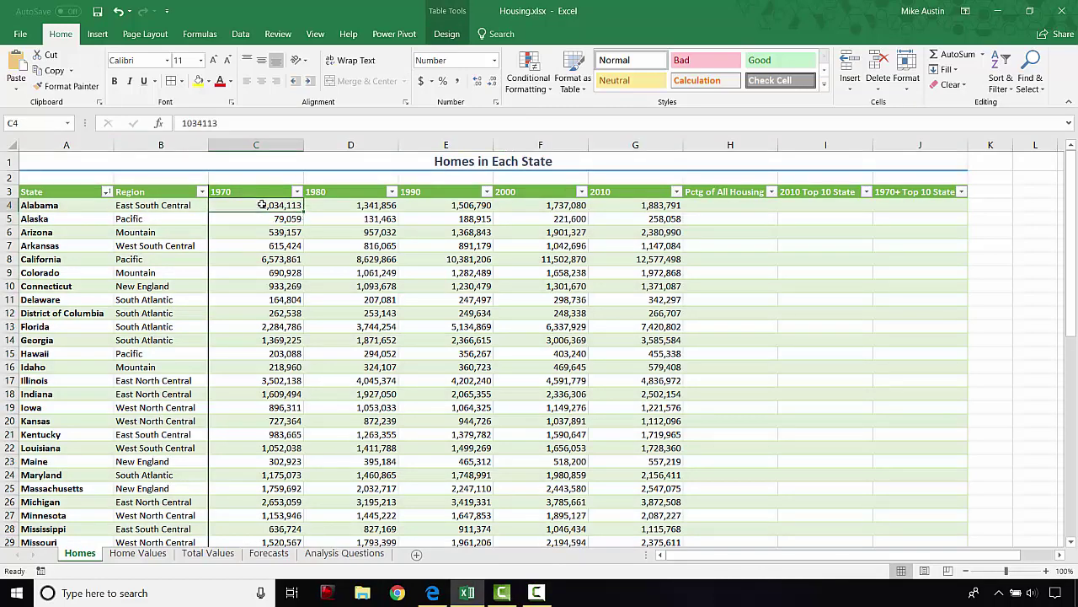
left_click_drag(264, 205, 623, 508)
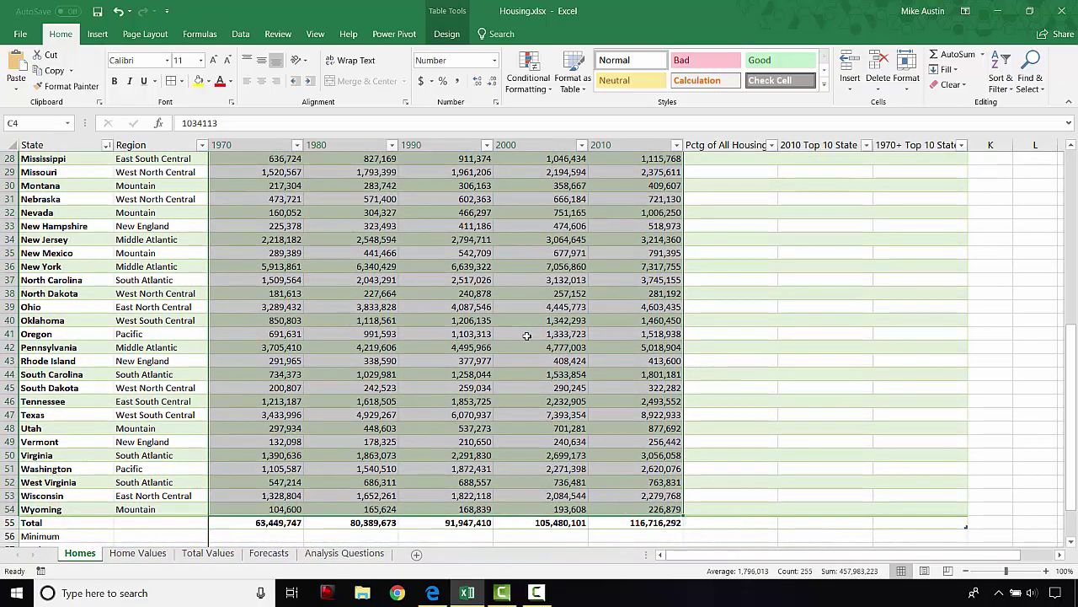
Step: Create a new rule formatting cells with values greater than or equal to 5000000
left_click(523, 90)
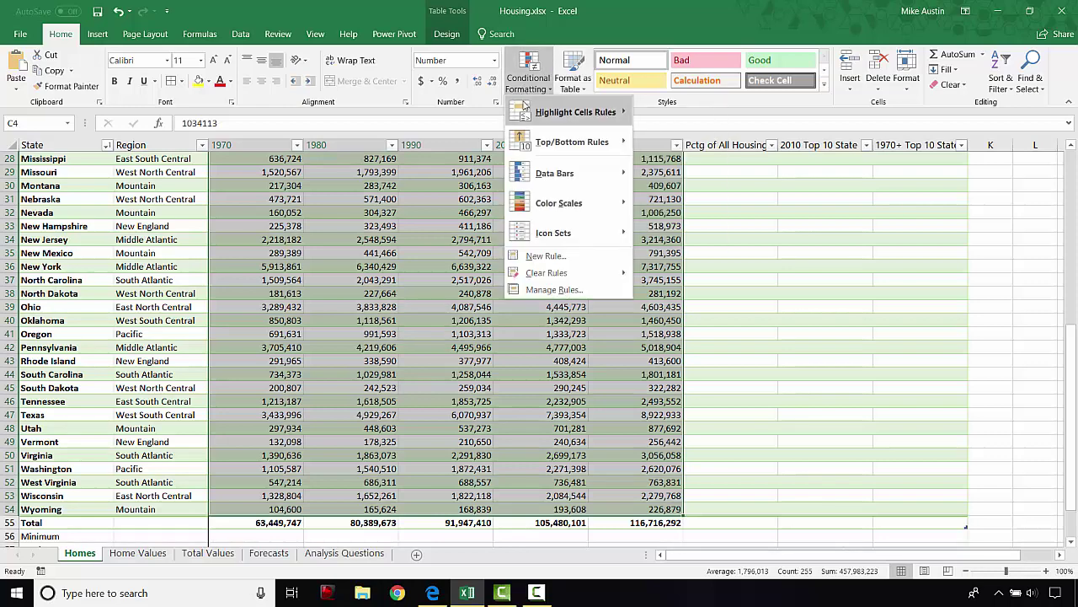
mouse_move(524, 114)
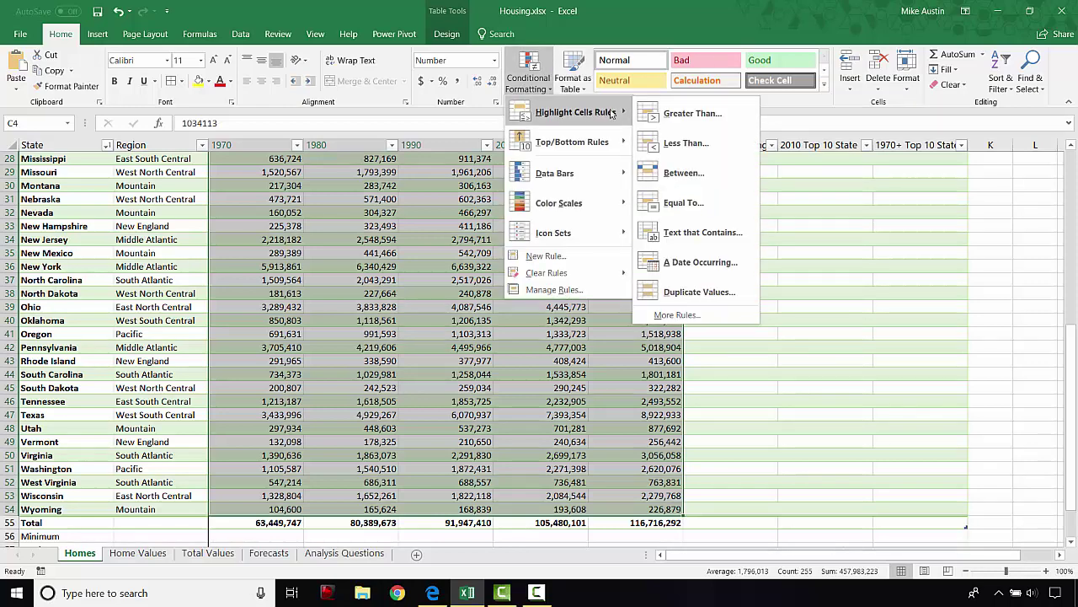
left_click(697, 318)
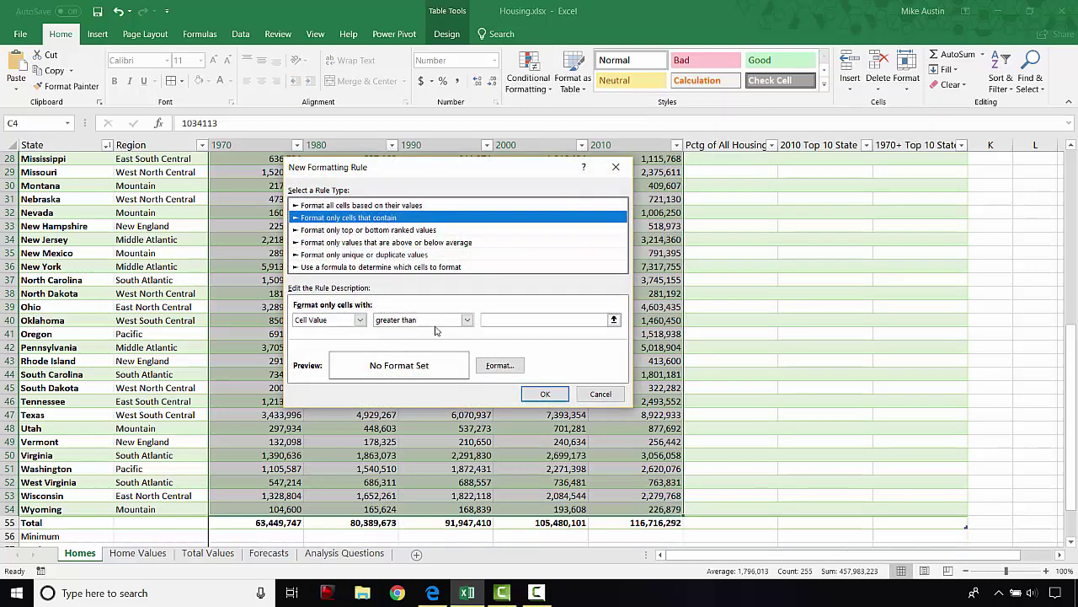
left_click(467, 320)
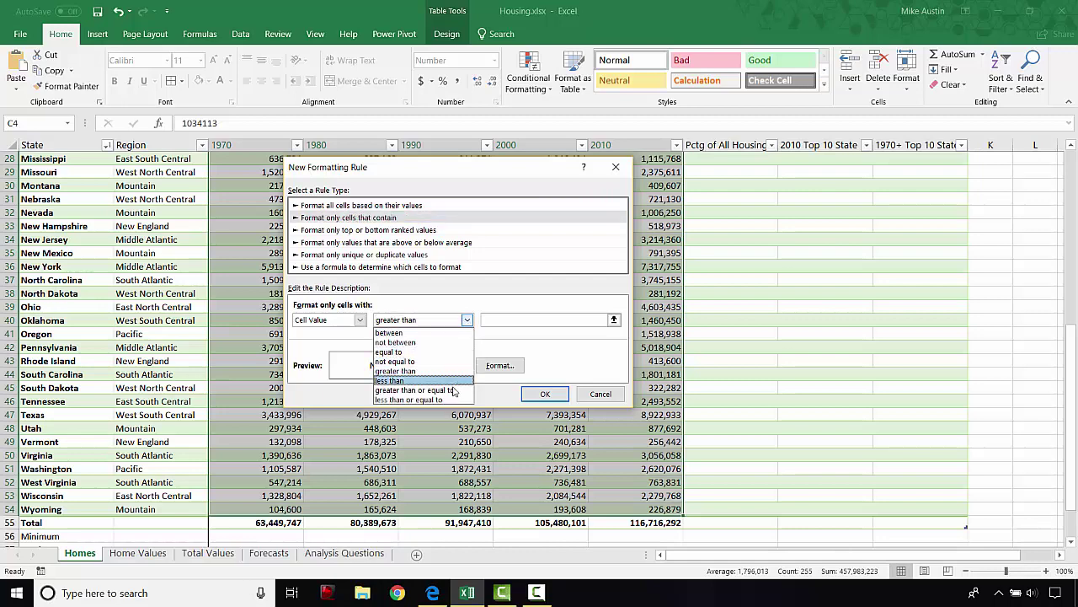
left_click(414, 390)
left_click(535, 321)
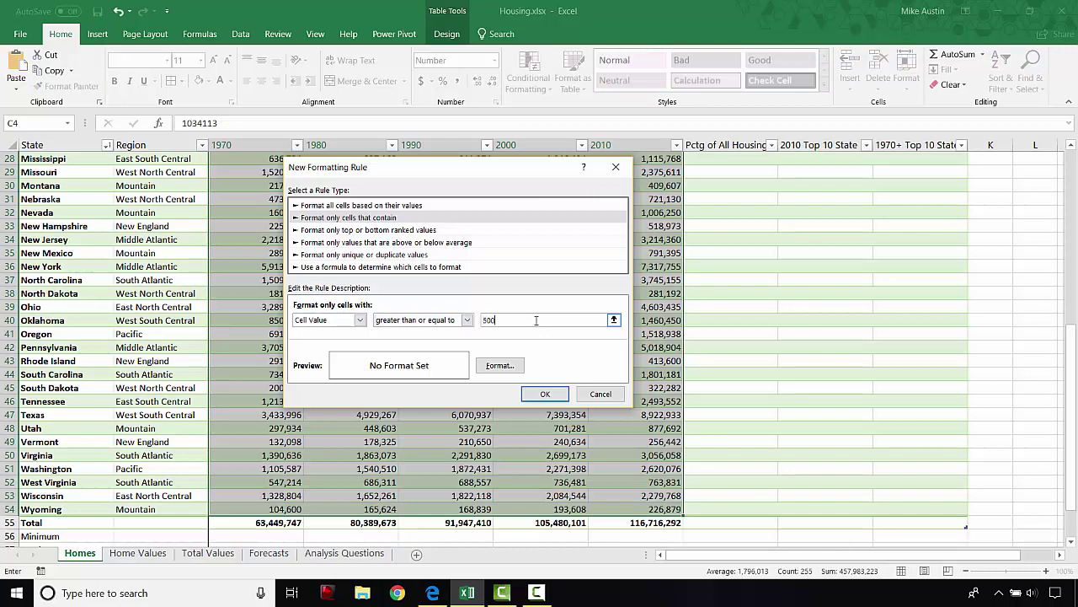
type("5000000")
type("+")
key("Left")
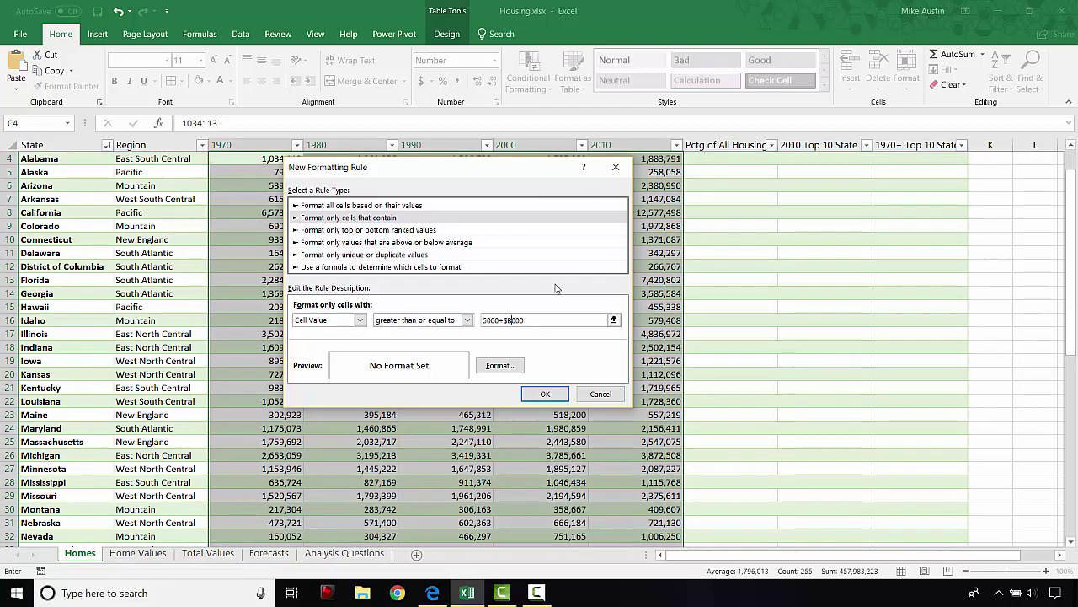
key("BackSpace")
key("BackSpace")
key("BackSpace")
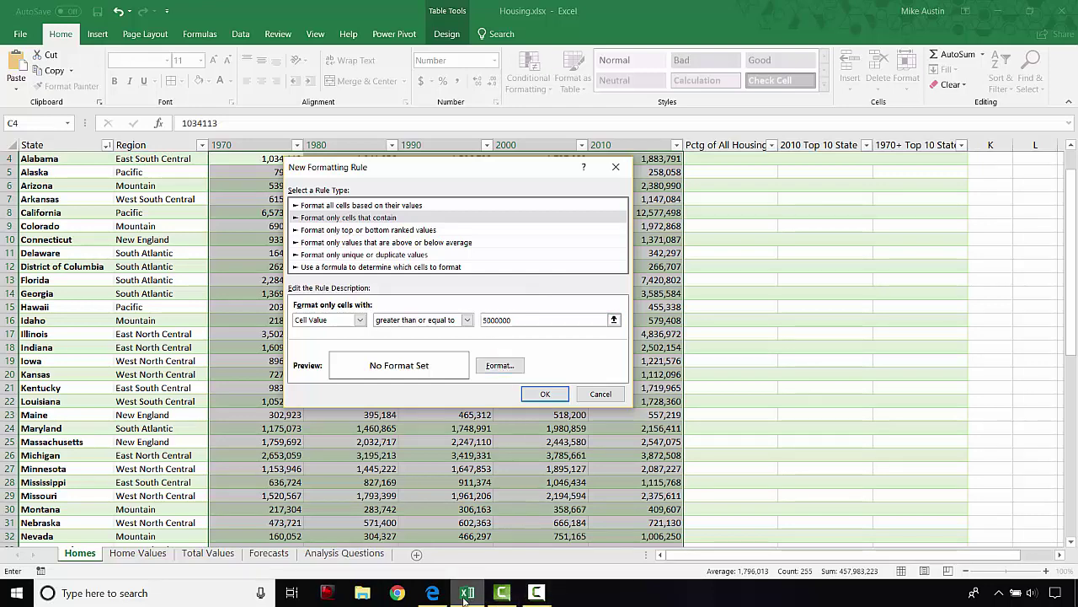
left_click(432, 593)
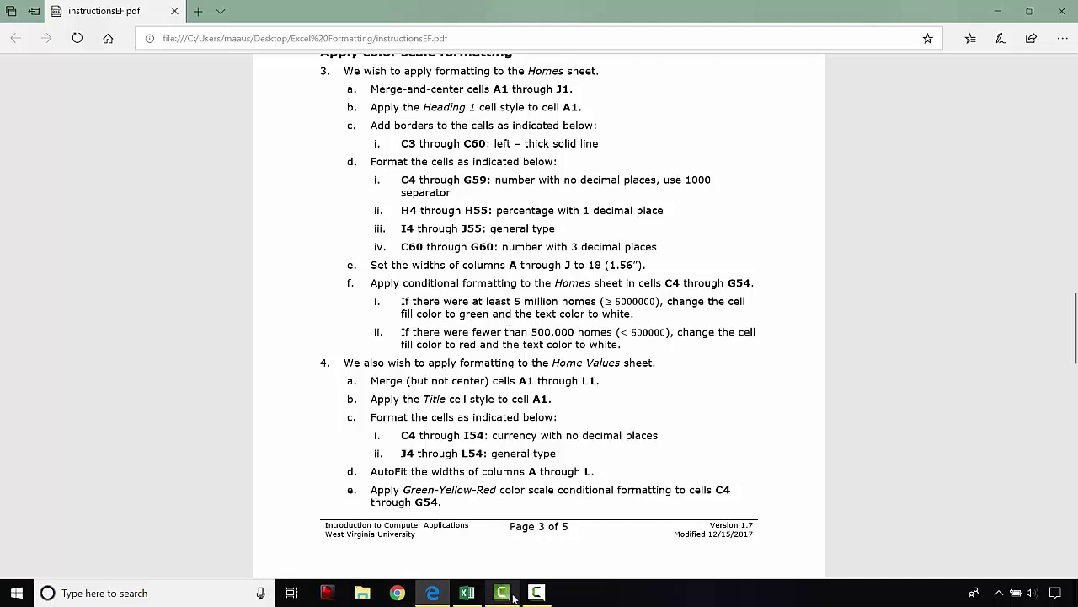
mouse_move(467, 592)
left_click(450, 540)
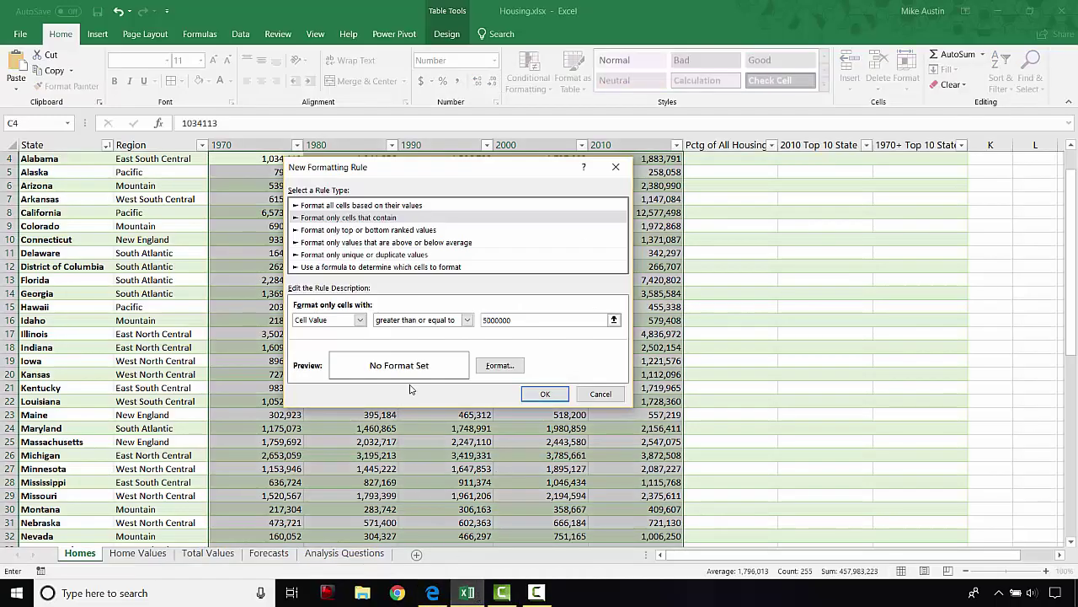
Step: Give matching cells white text on green fill, apply the rule, and view the PDF
left_click(511, 365)
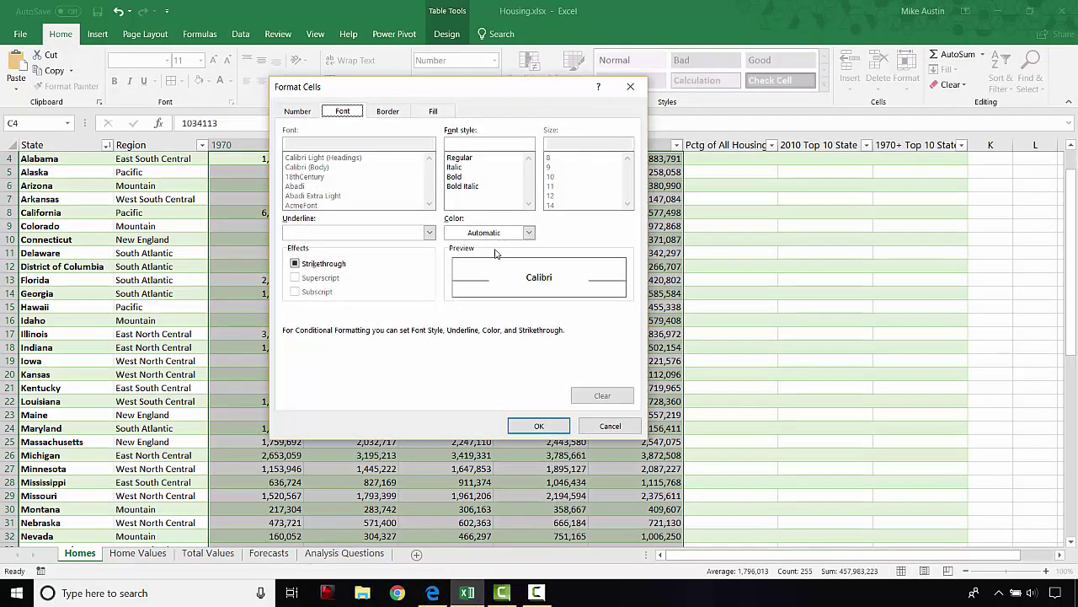
left_click(528, 232)
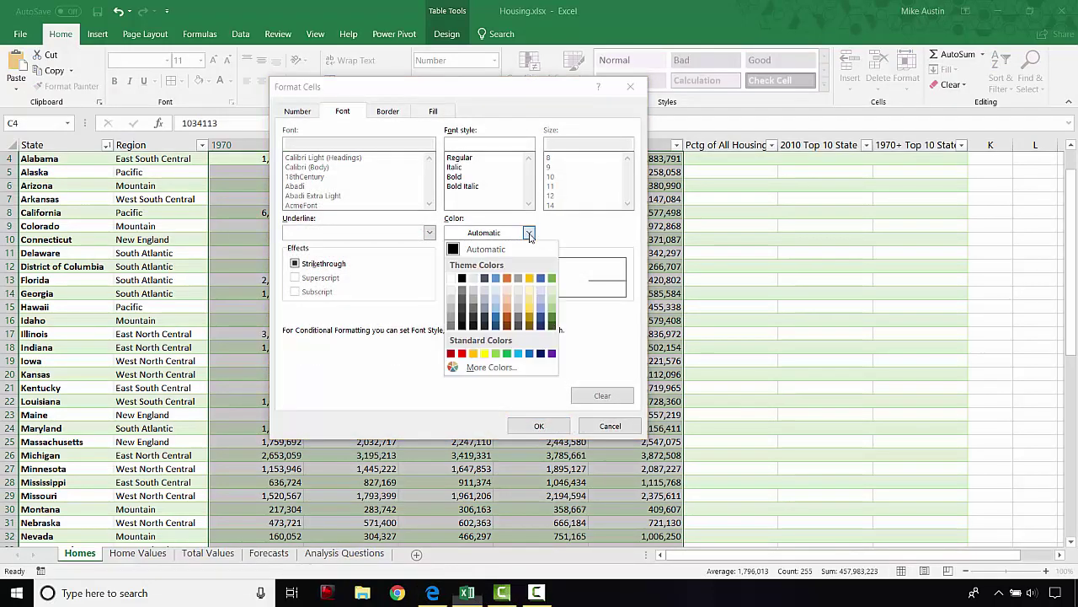
left_click(451, 278)
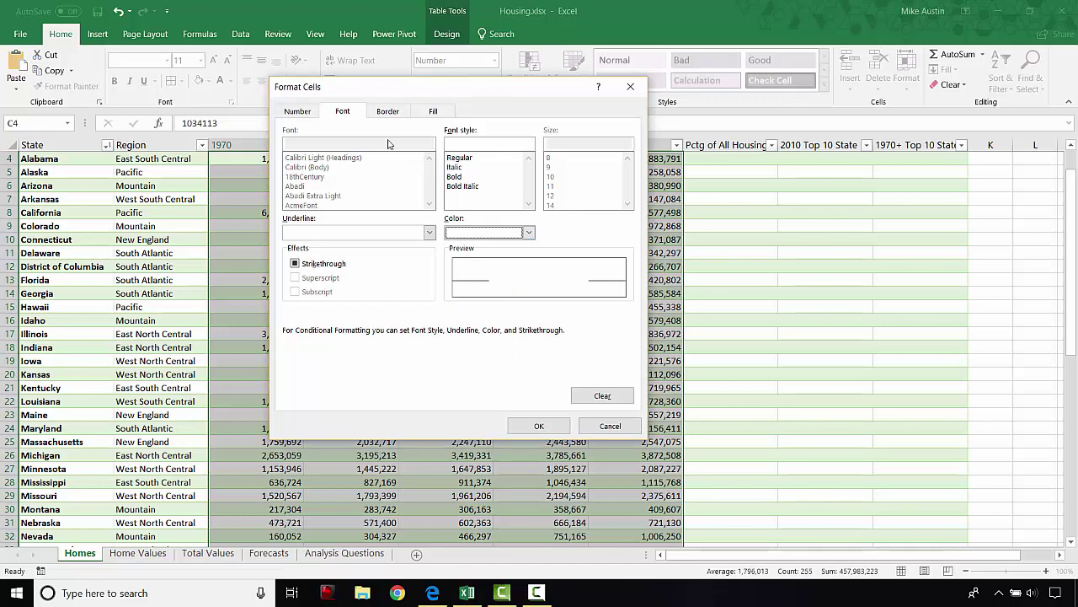
left_click(433, 112)
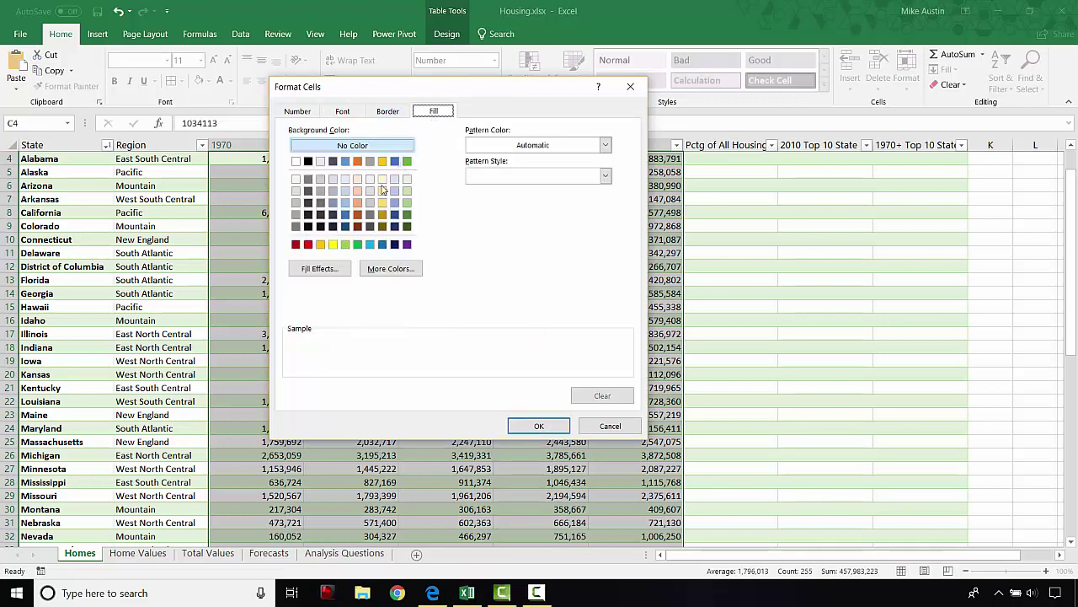
left_click(357, 245)
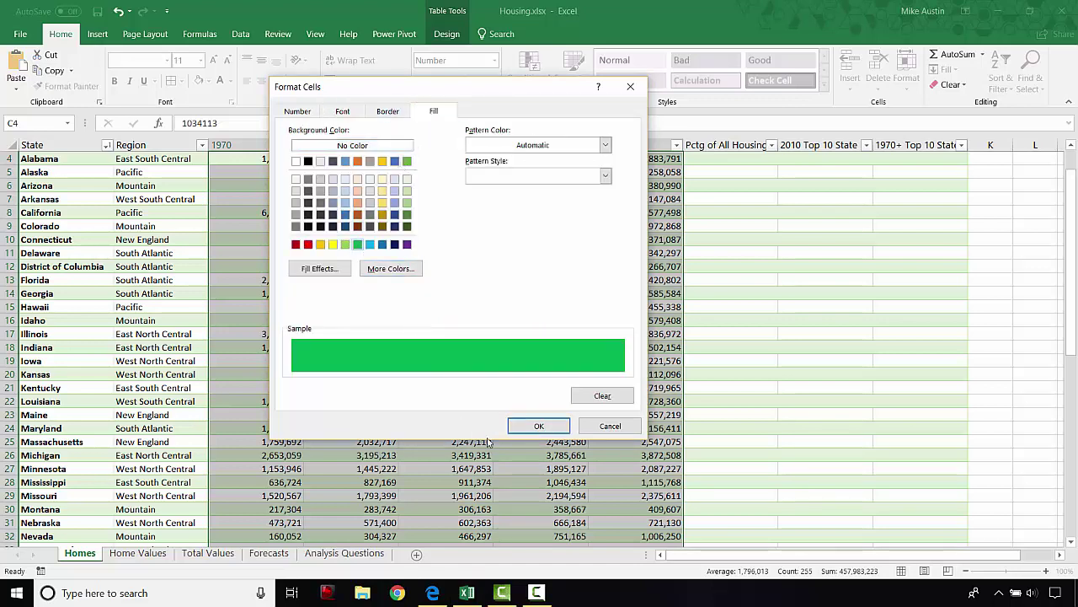
left_click(554, 426)
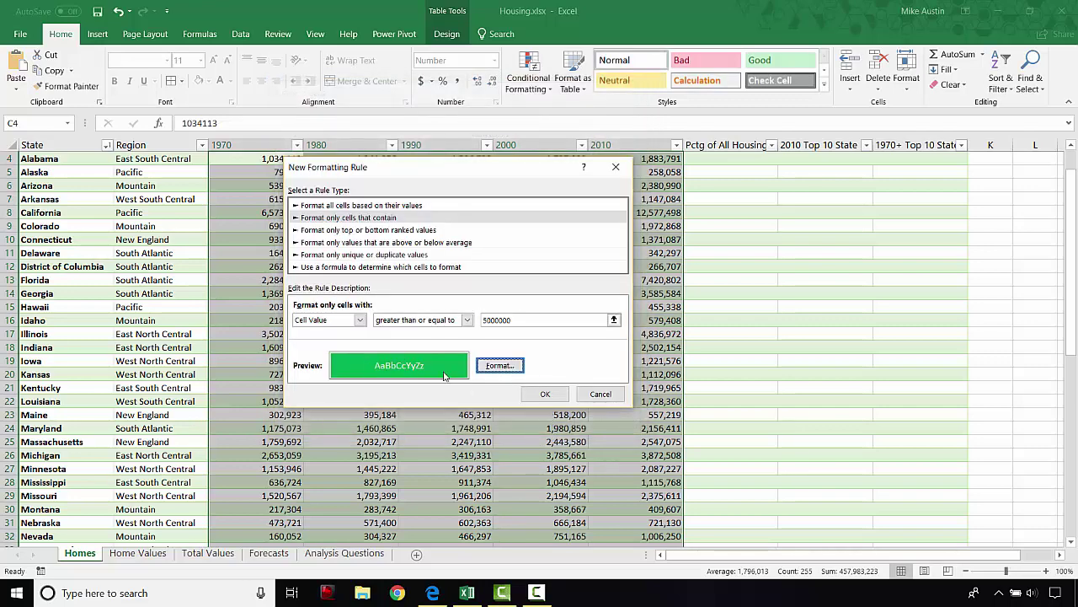
left_click(544, 394)
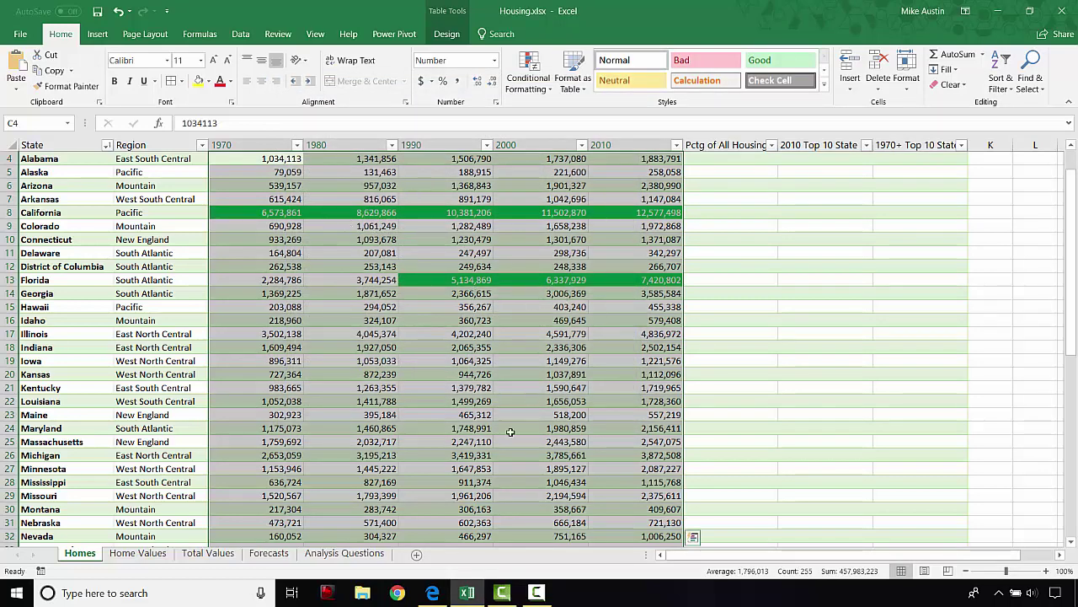
left_click(432, 592)
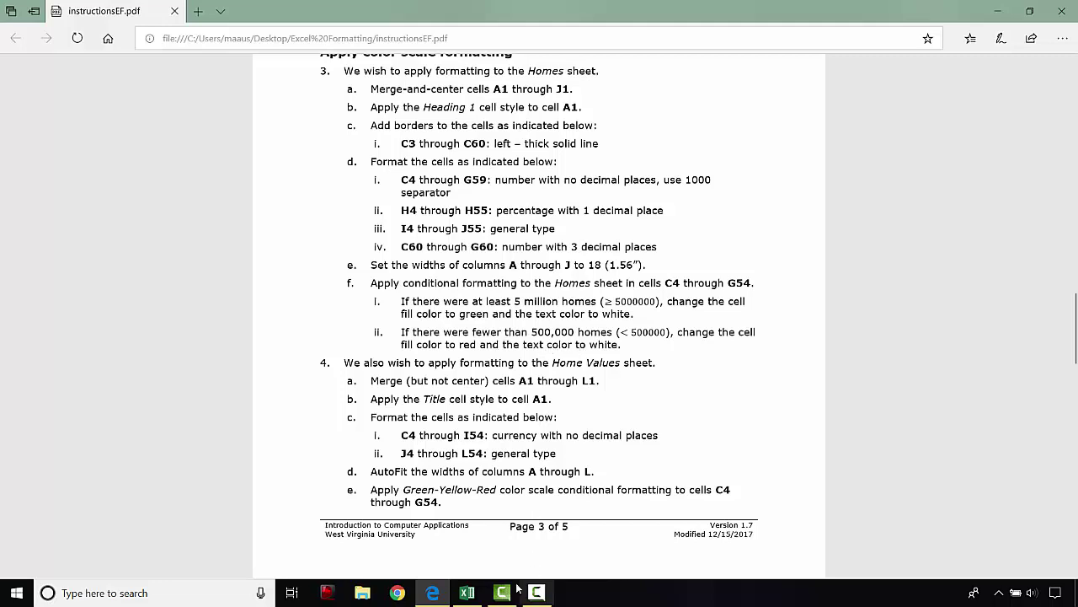
Step: Start a new rule for cell values less than 500000
left_click(466, 592)
left_click(515, 91)
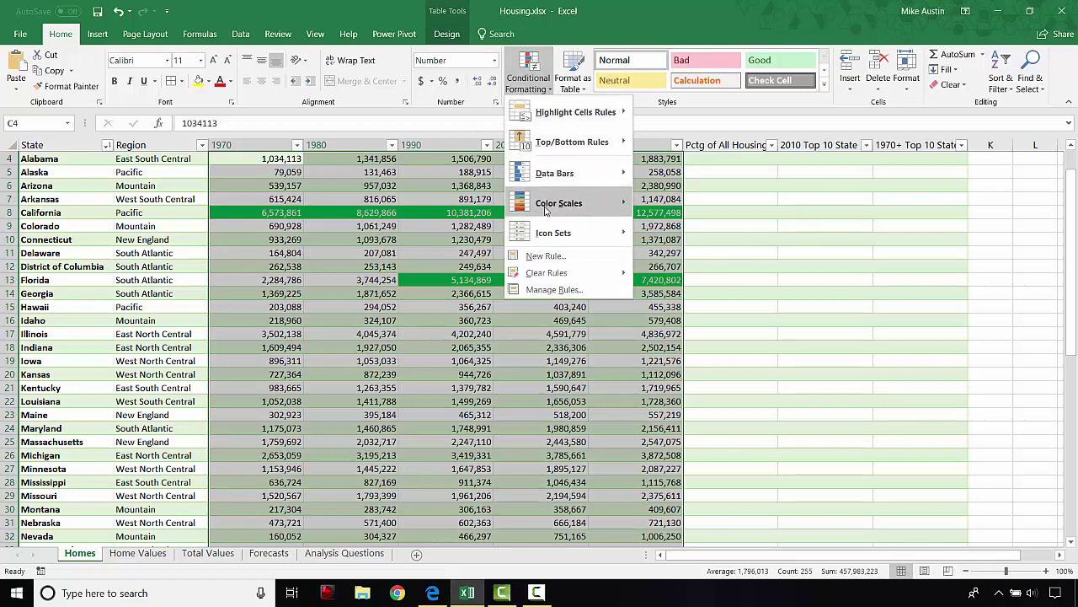
mouse_move(580, 118)
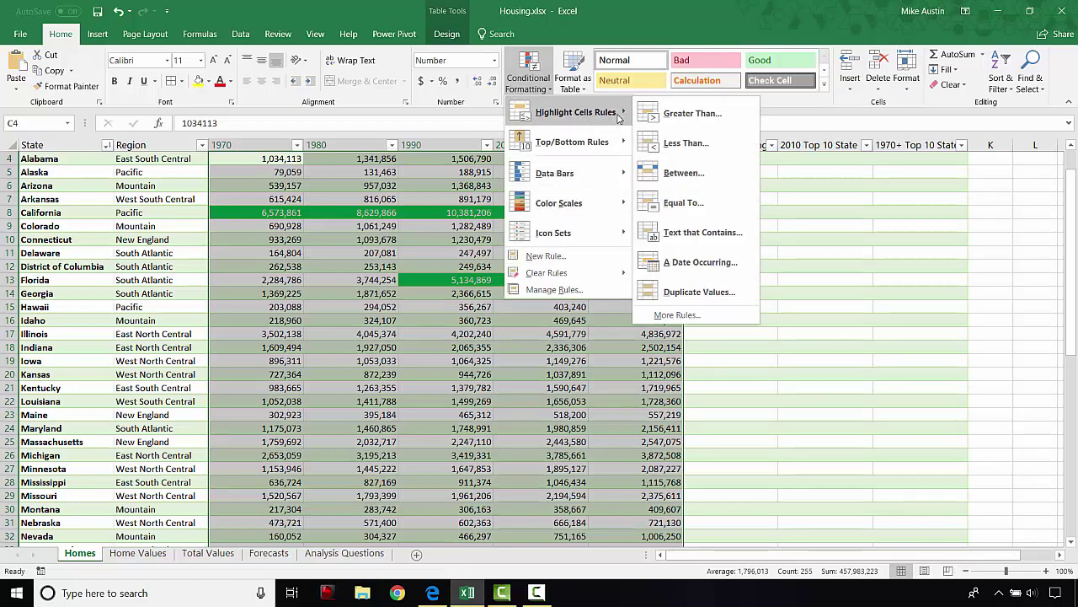
left_click(679, 315)
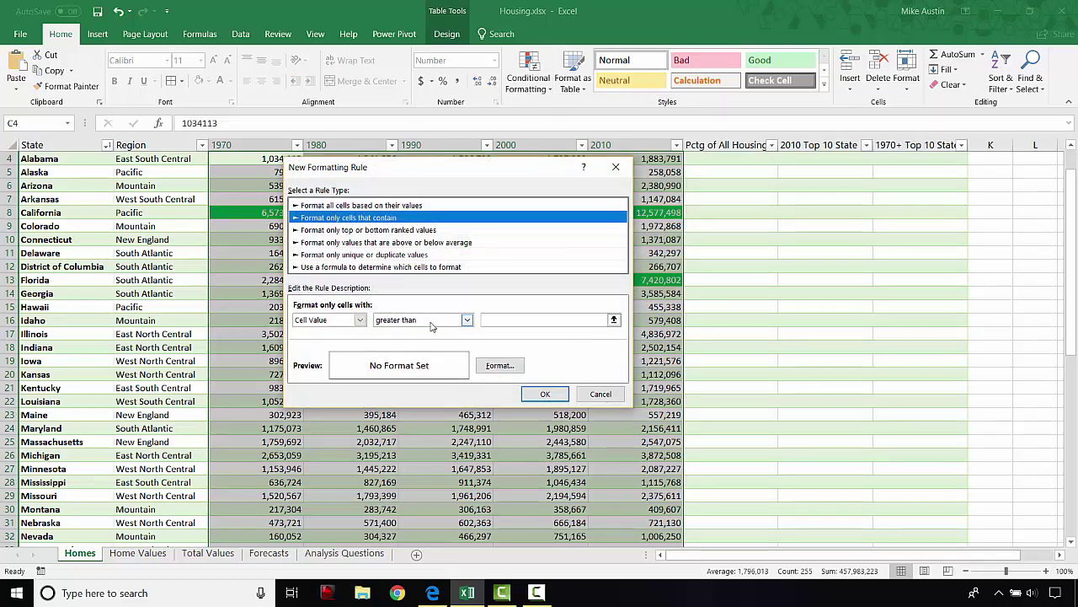
left_click(466, 320)
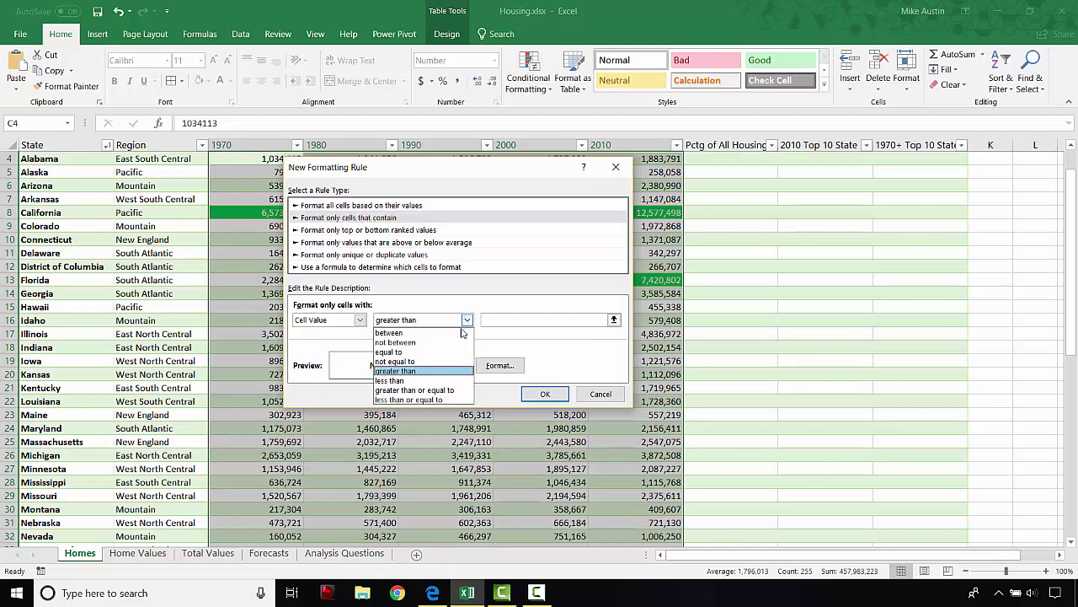
left_click(396, 380)
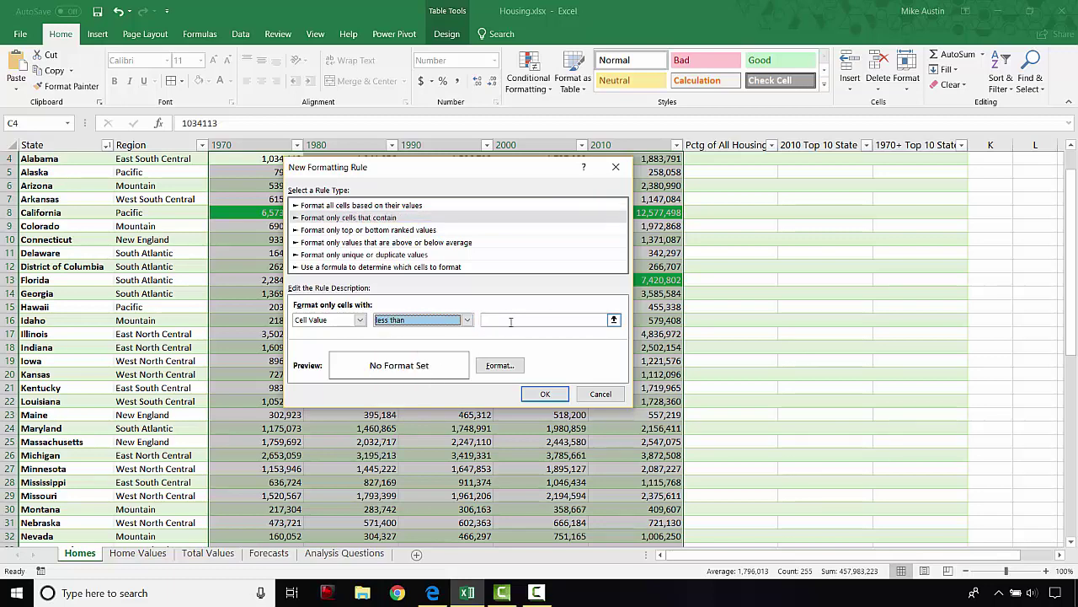
left_click(511, 321)
type("500000")
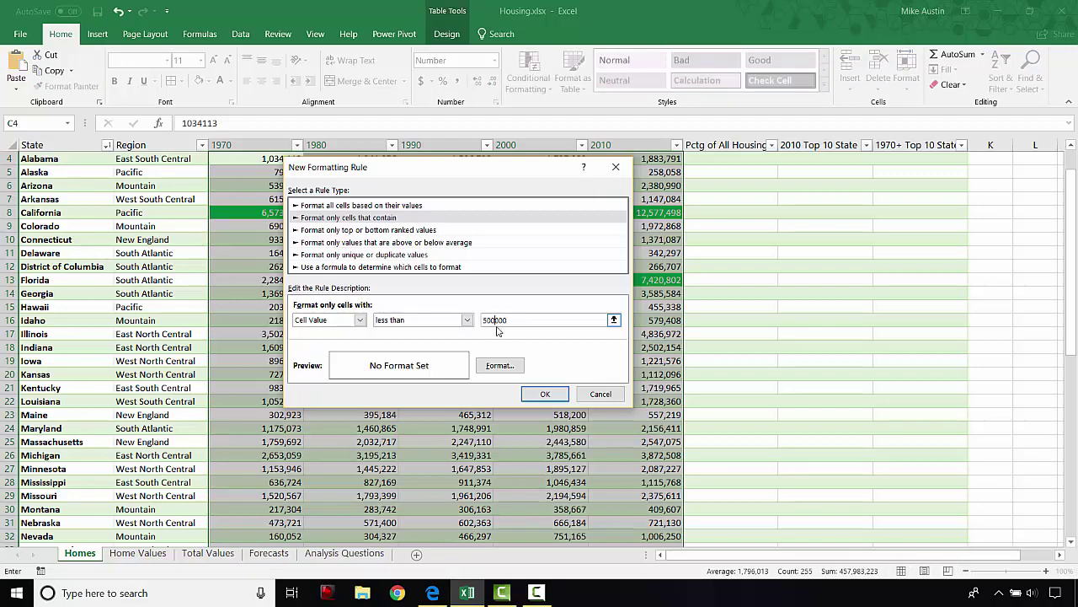
left_click(434, 594)
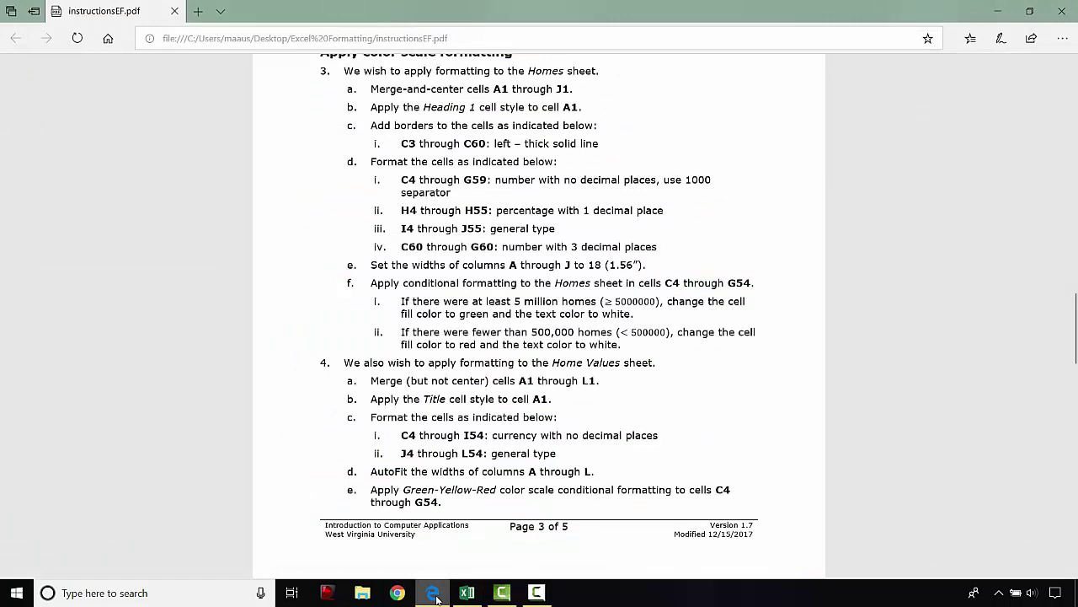
left_click(435, 594)
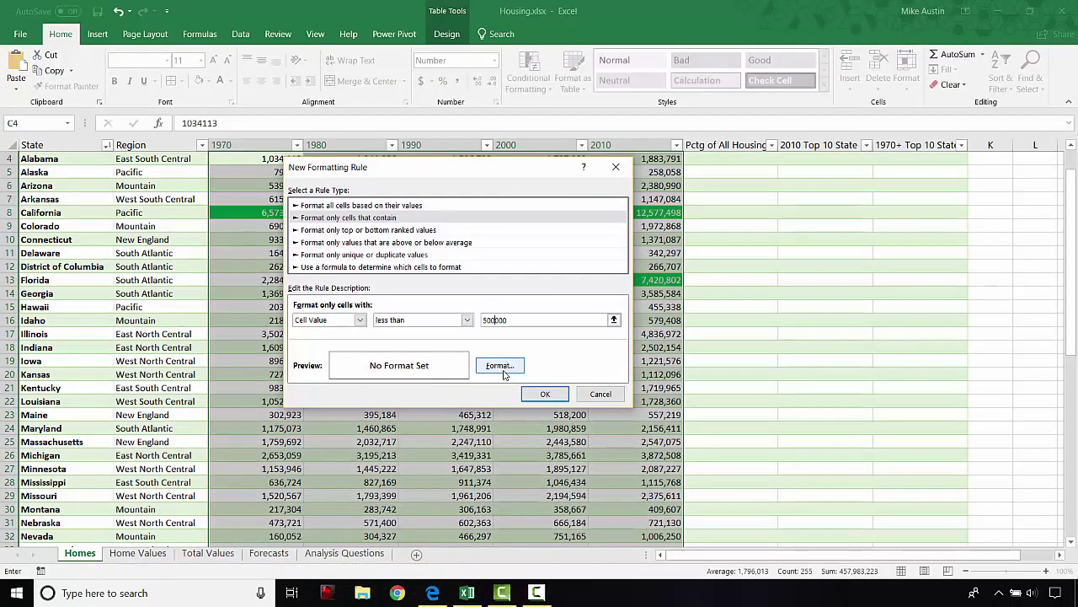
Step: Give matching cells red fill with white text and apply the rule
left_click(504, 366)
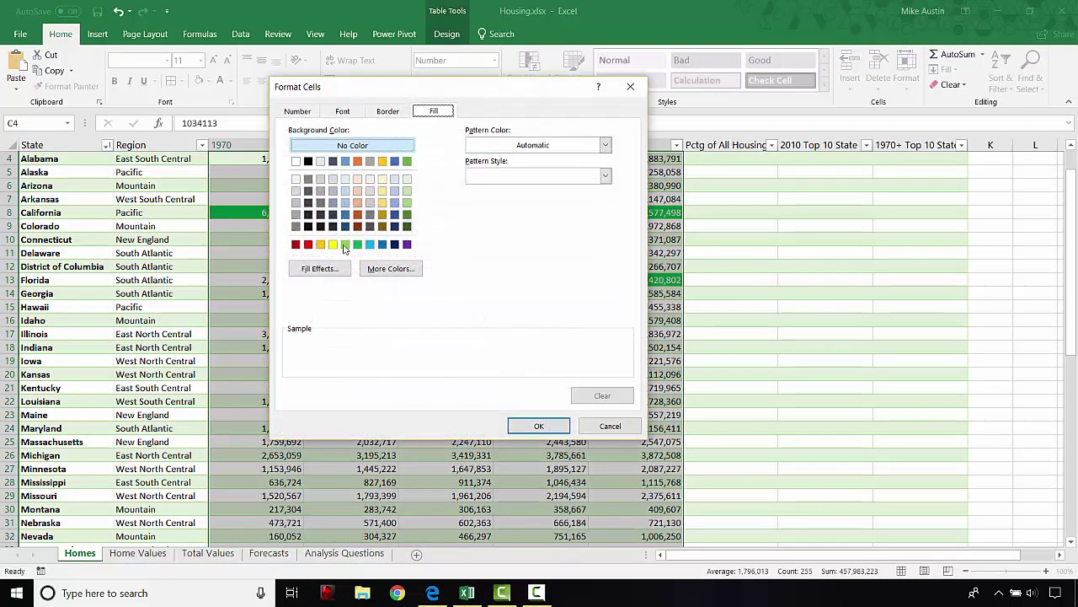
left_click(308, 245)
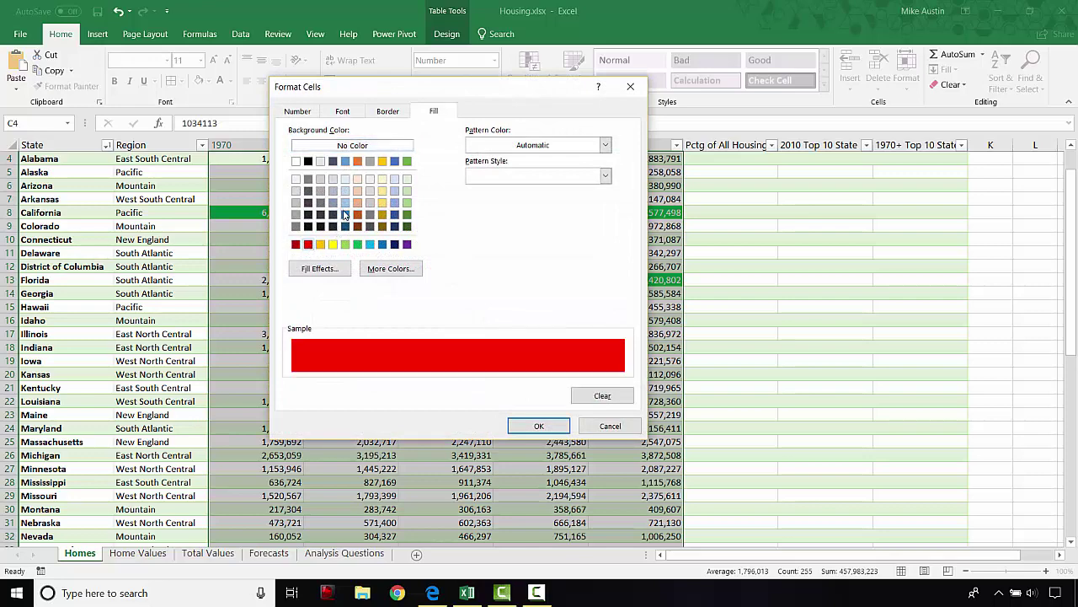
left_click(343, 110)
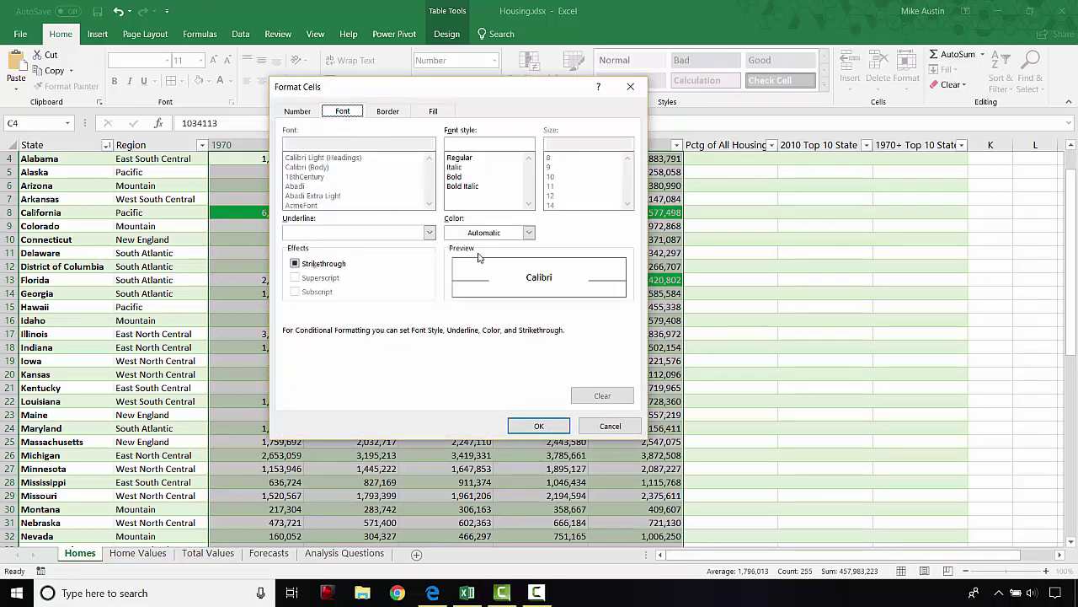
left_click(502, 234)
left_click(452, 279)
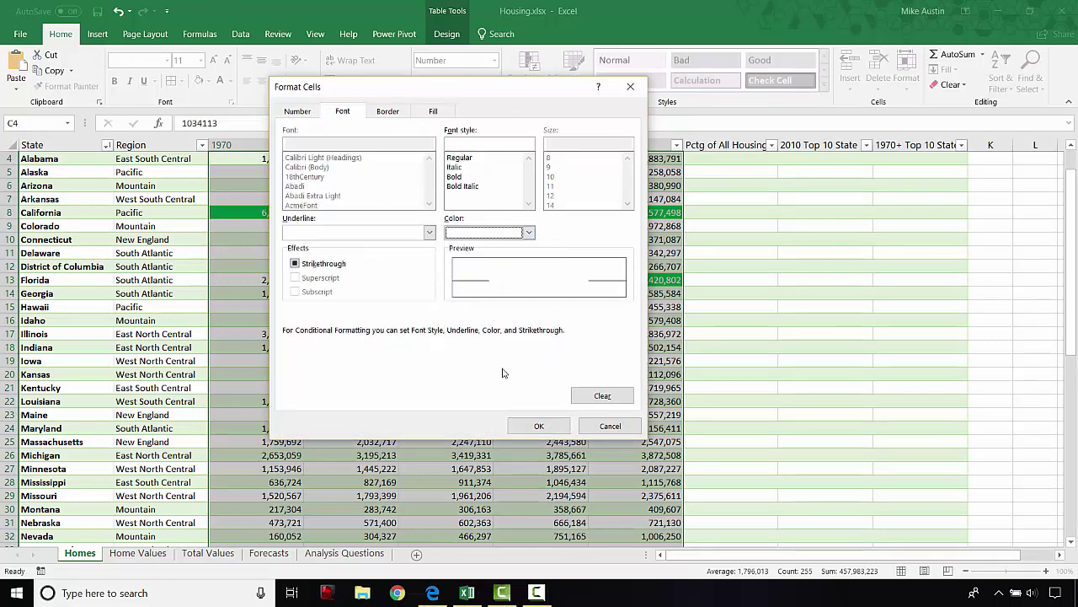
left_click(539, 426)
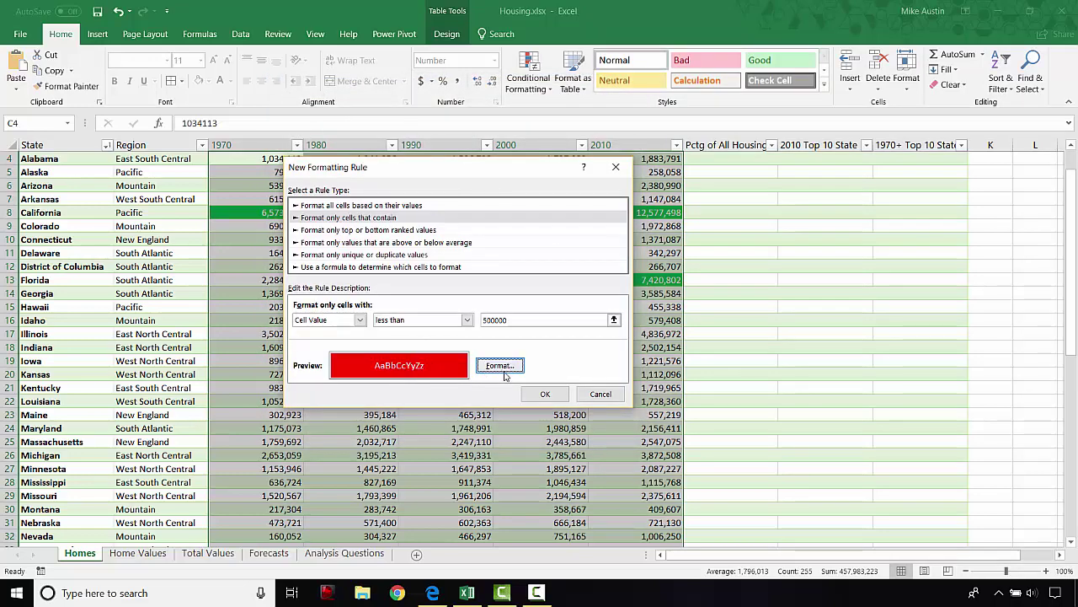
left_click(563, 397)
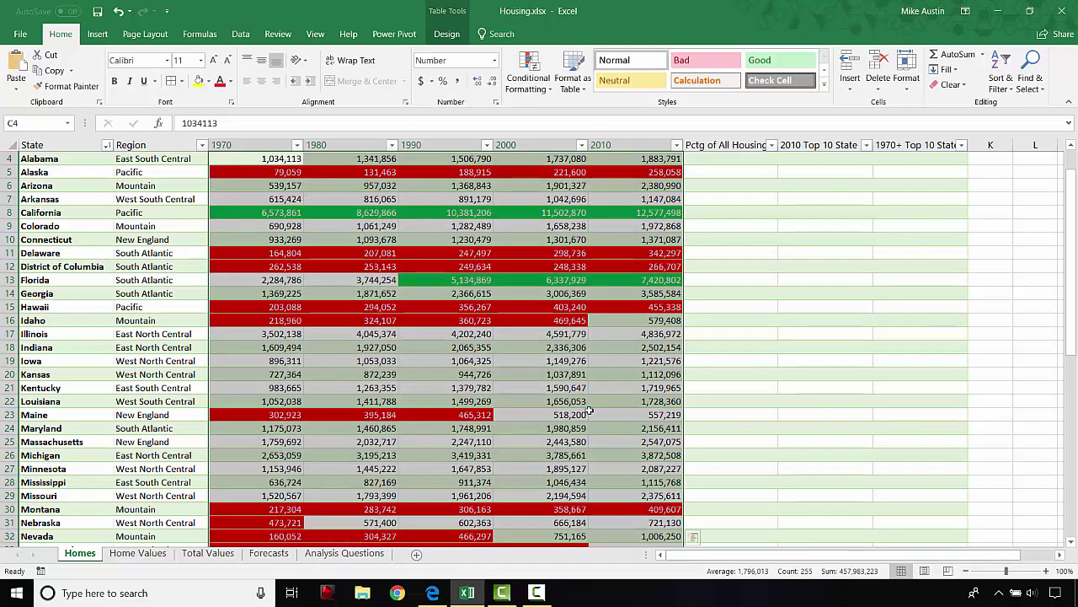
Step: Review the red and green highlights in the Homes table, then view the PDF's next step
scroll(571, 451, "down", 4)
scroll(571, 450, "down", 5)
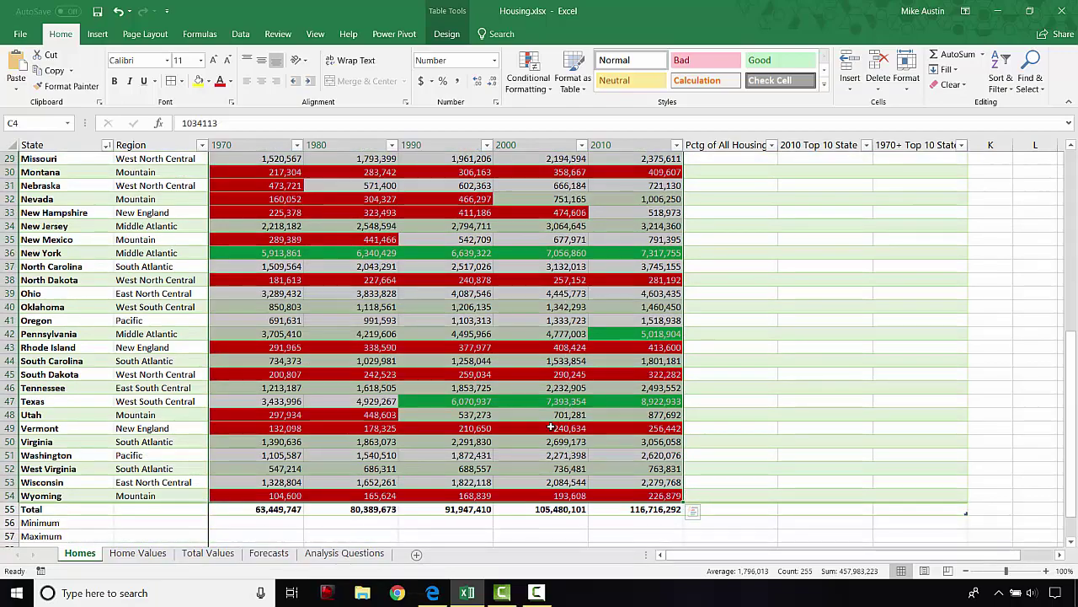
scroll(442, 428, "up", 3)
scroll(441, 427, "up", 6)
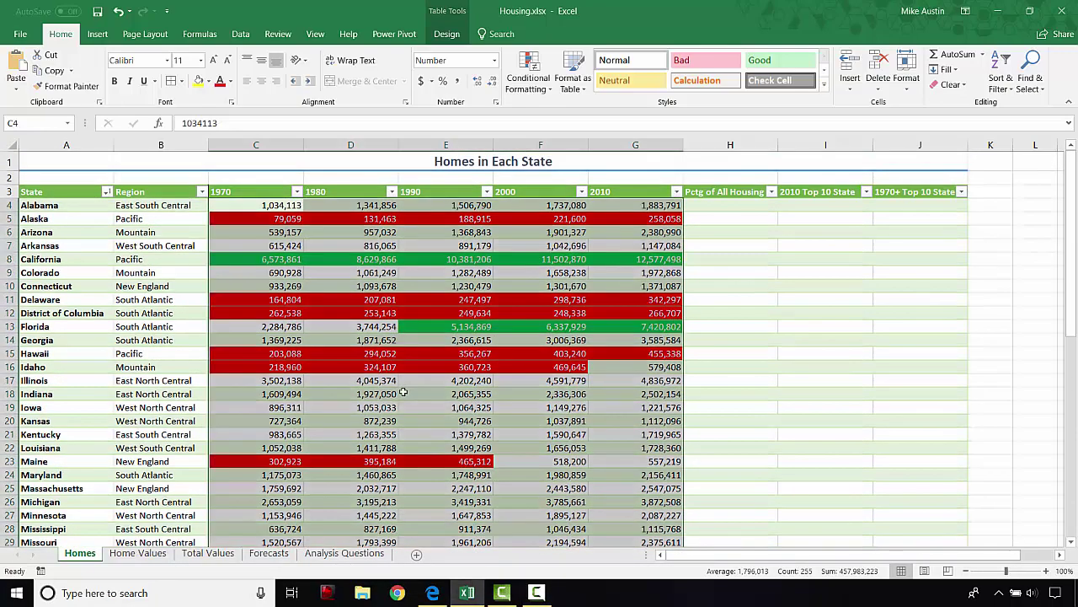
left_click(404, 392)
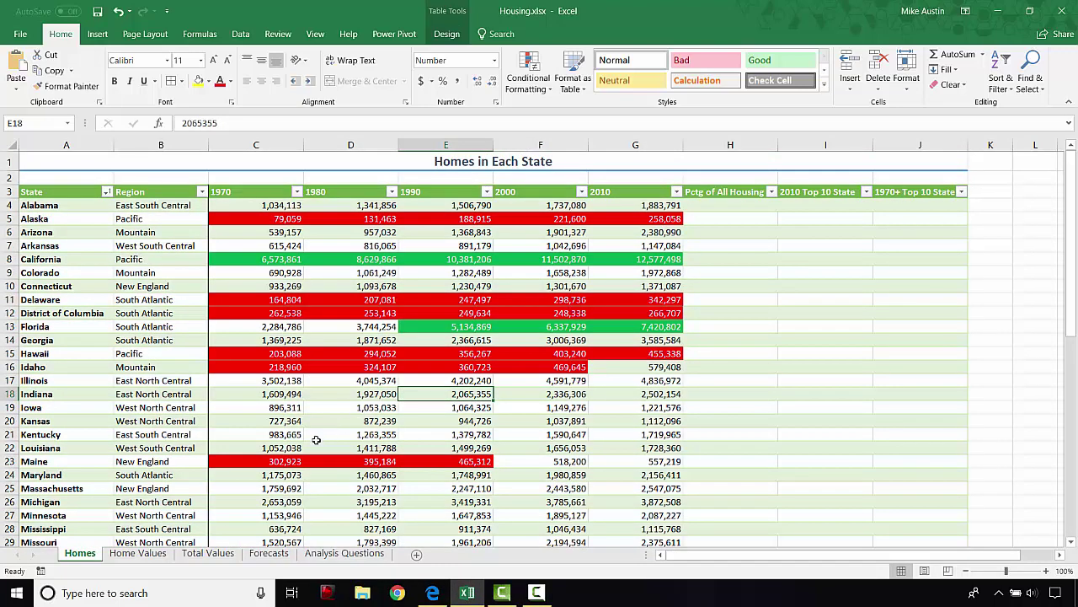
left_click(432, 593)
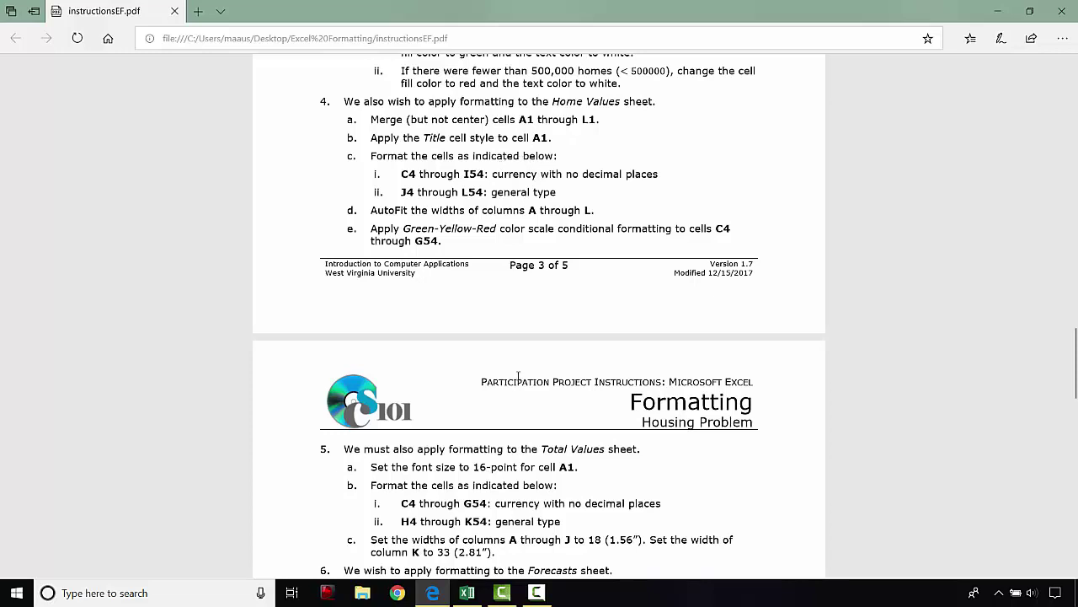
Step: On Home Values, merge A1:L1 across and give the title the Title cell style
left_click(466, 593)
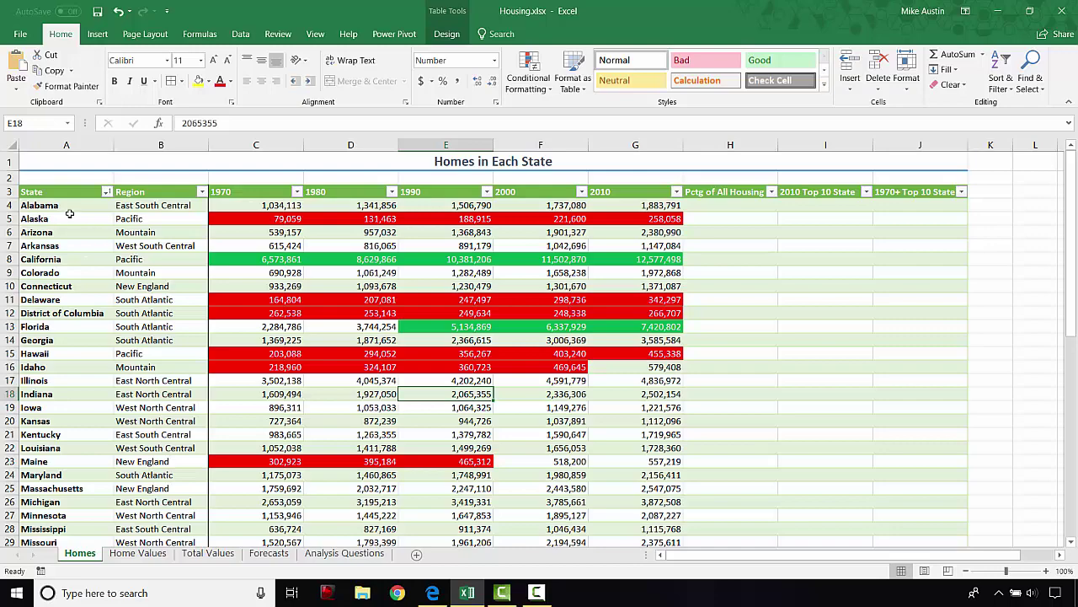
left_click(128, 556)
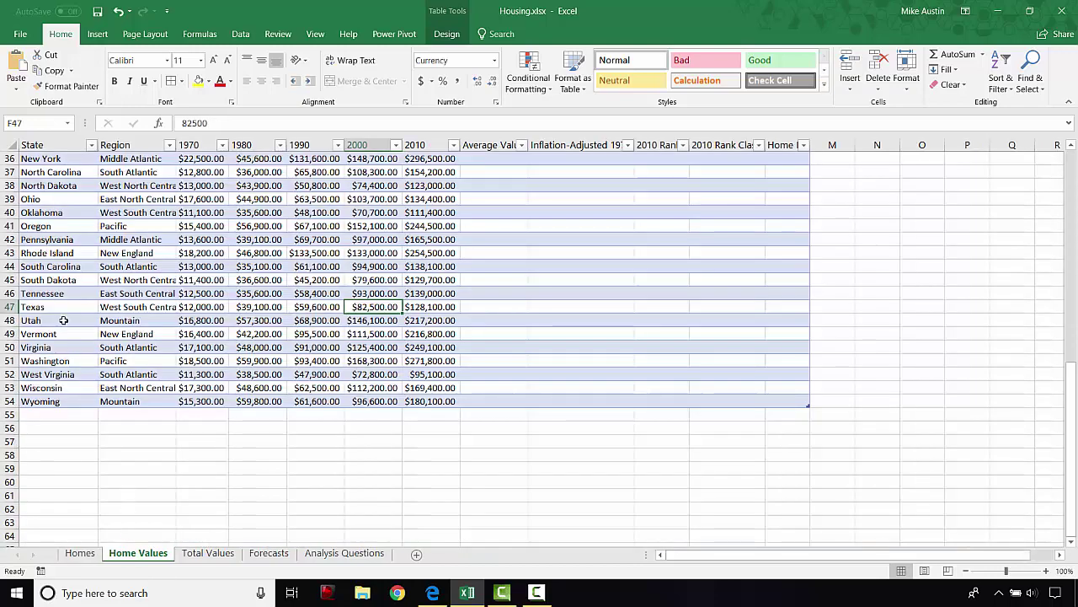
scroll(180, 376, "up", 5)
scroll(180, 377, "up", 7)
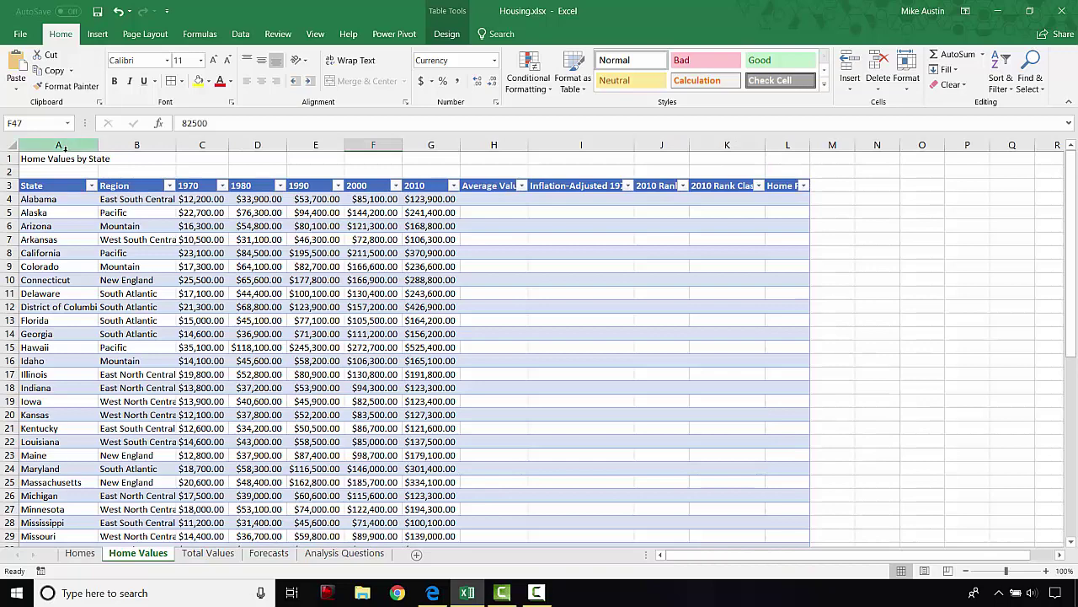
left_click(58, 159)
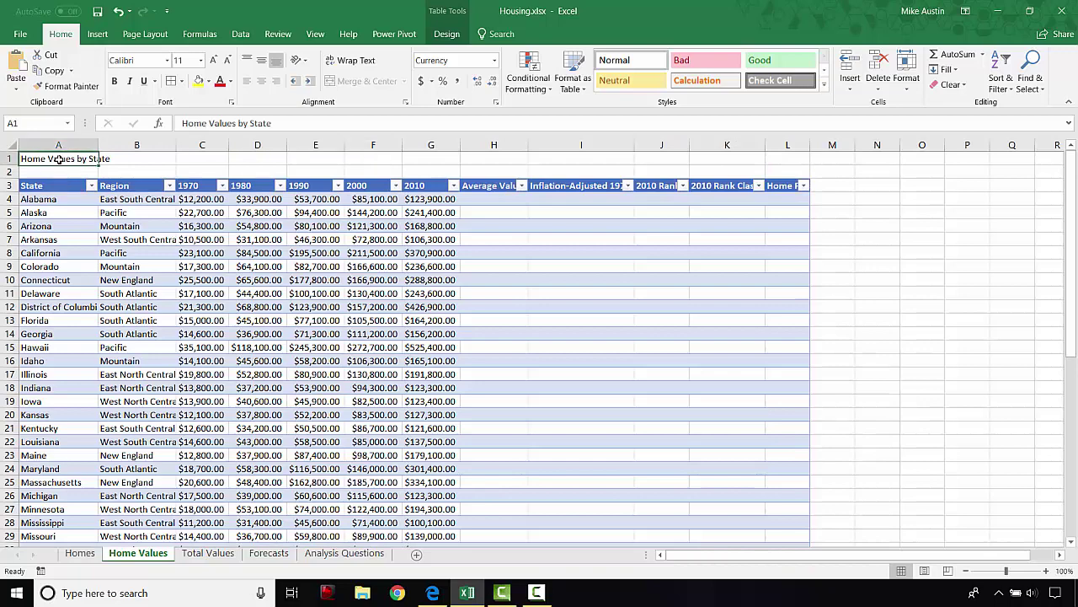
left_click_drag(63, 160, 789, 159)
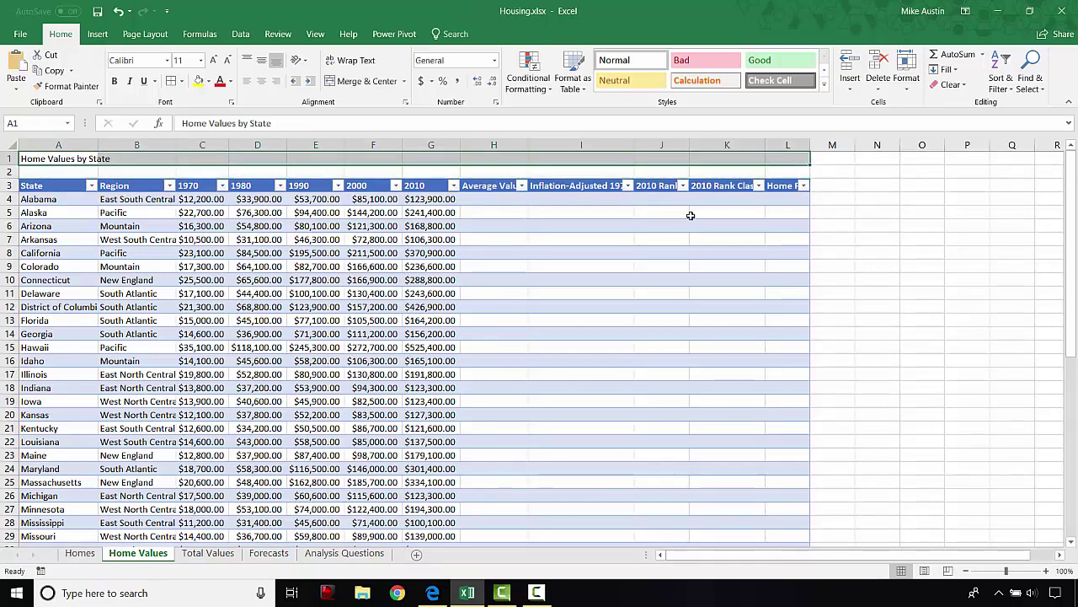
left_click(432, 592)
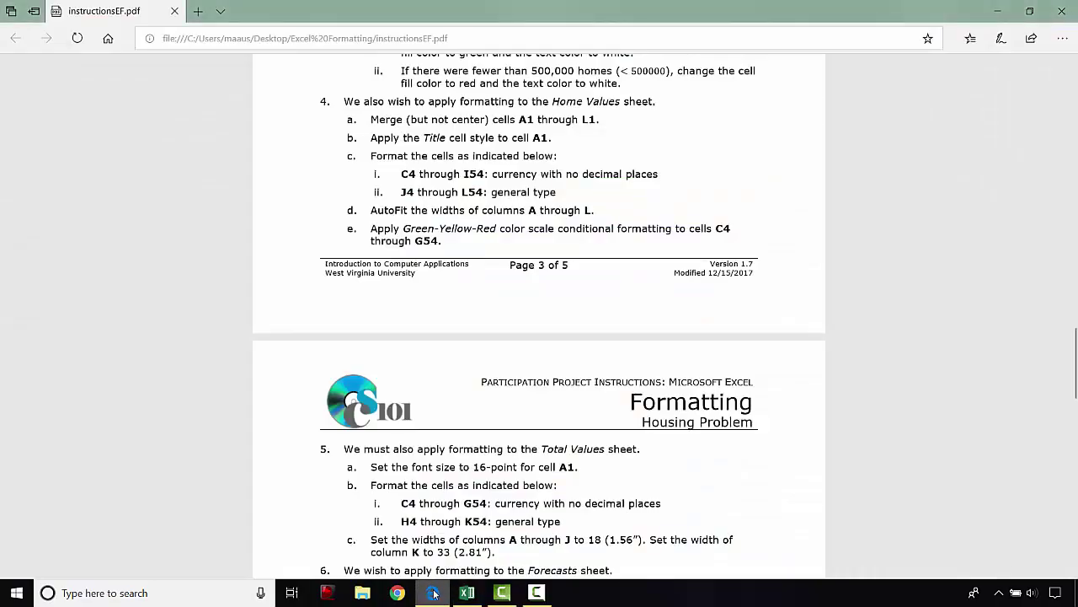
left_click(467, 592)
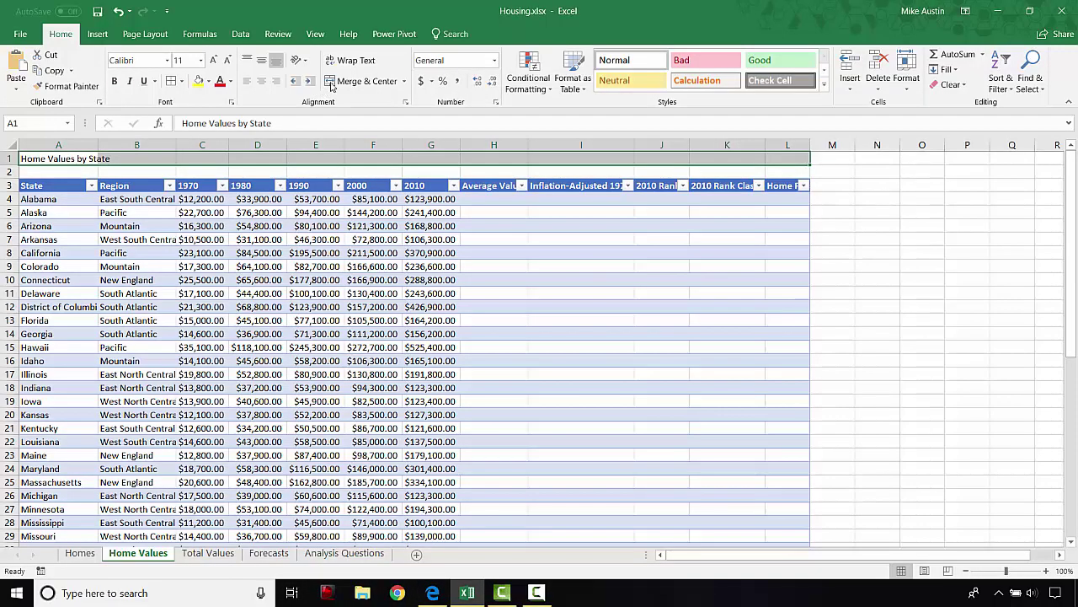
left_click(405, 82)
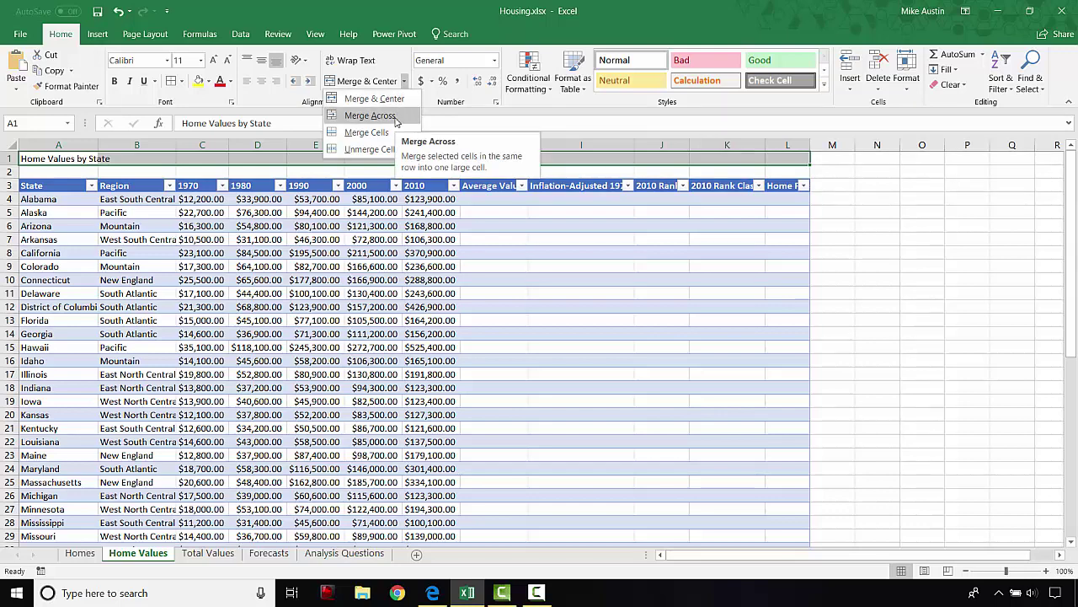
left_click(395, 119)
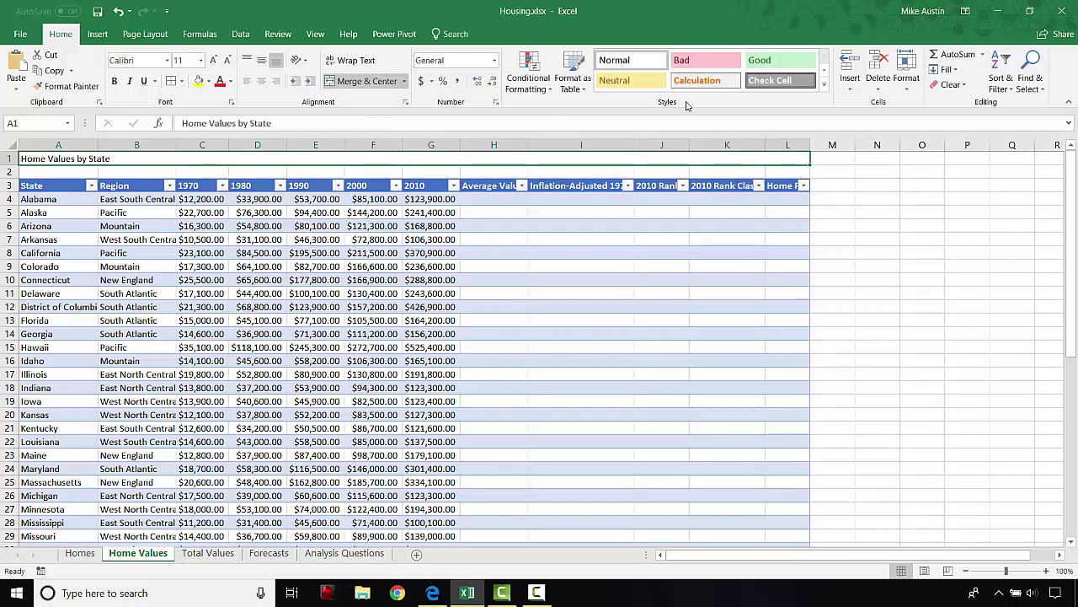
left_click(823, 85)
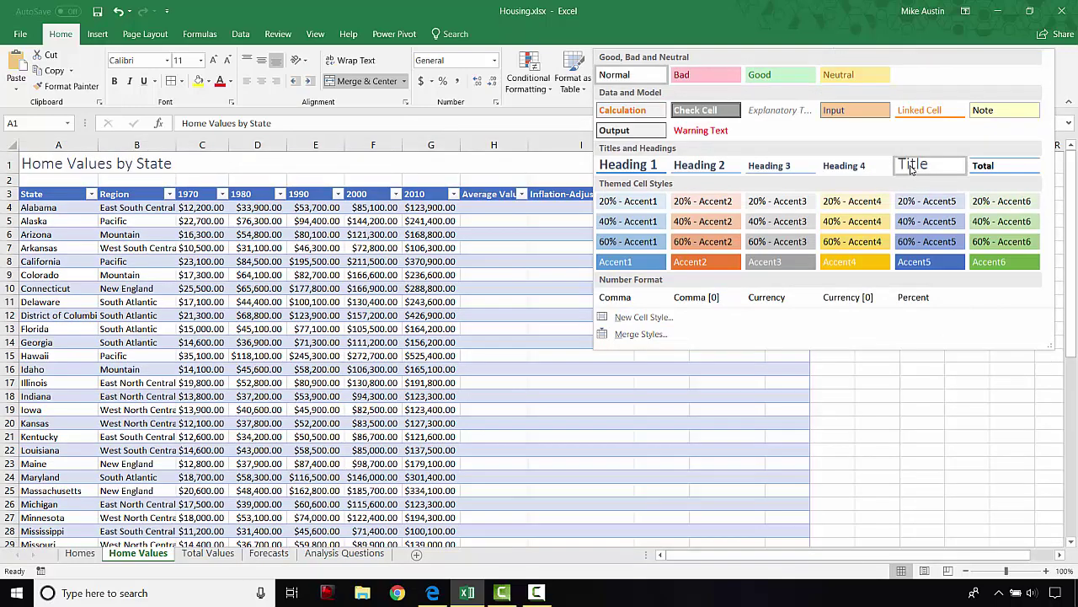
left_click(912, 166)
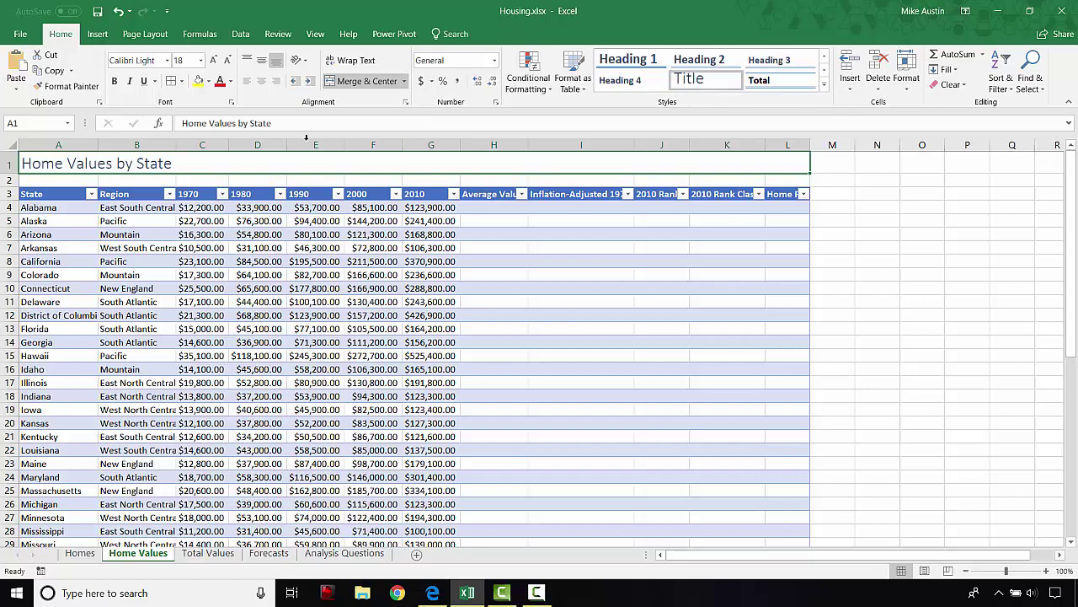
left_click(432, 592)
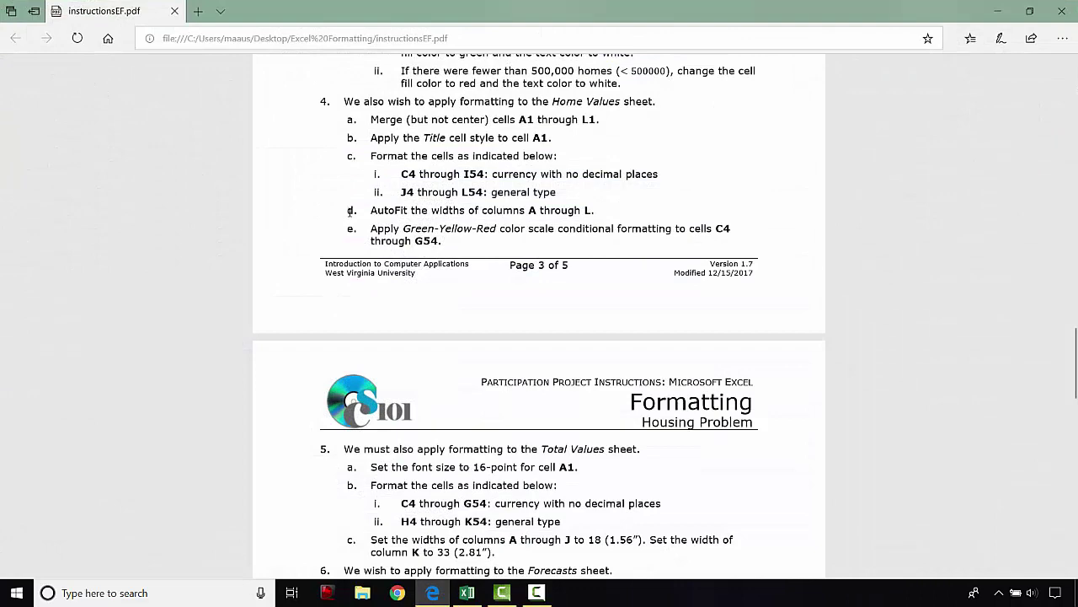
scroll(435, 169, "down", 2)
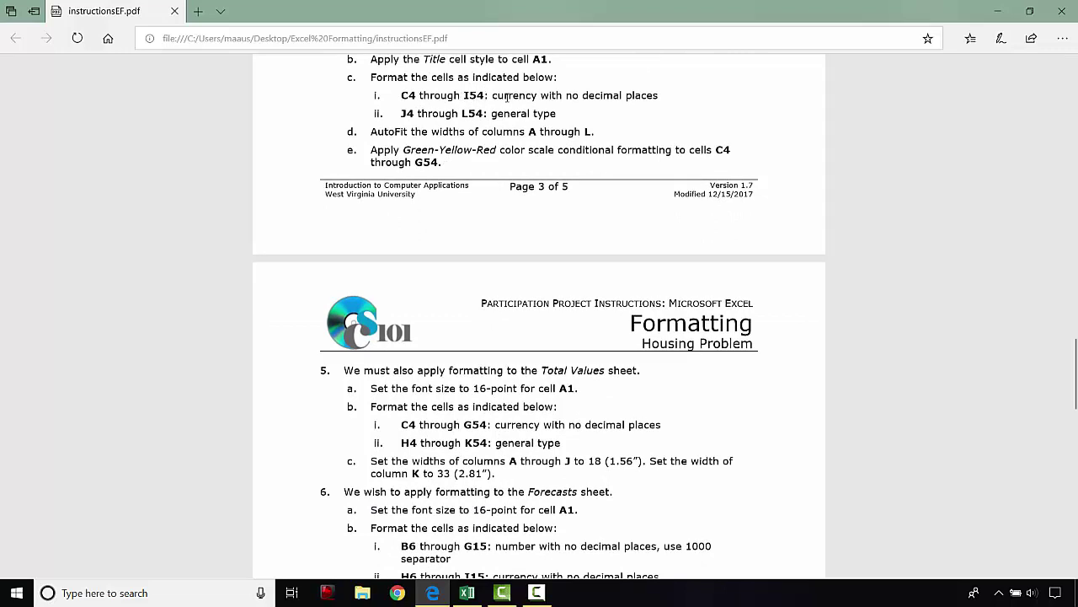
scroll(540, 137, "up", 1)
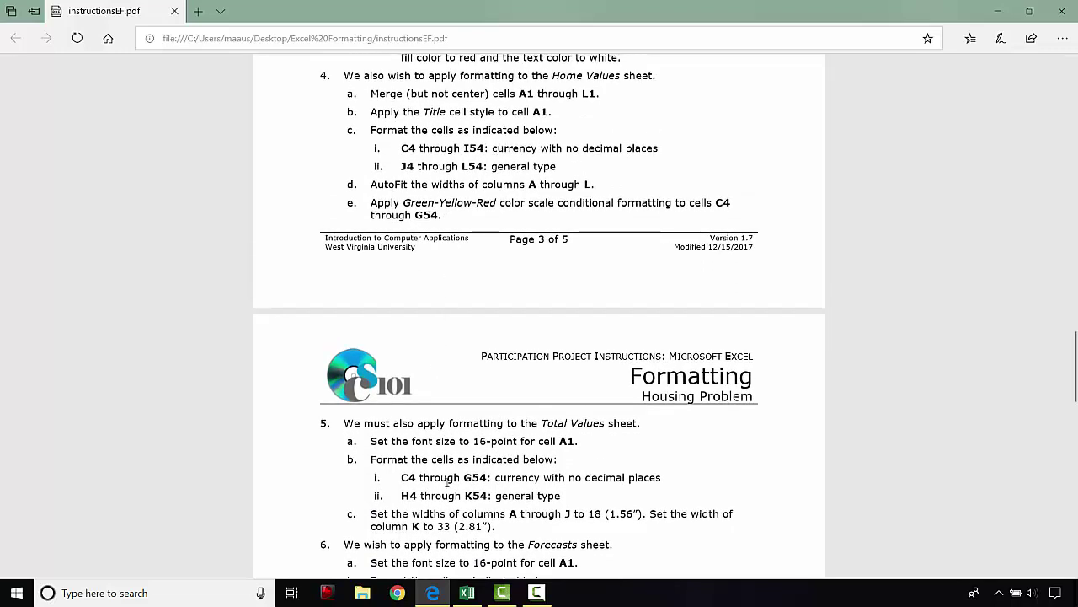
left_click(467, 592)
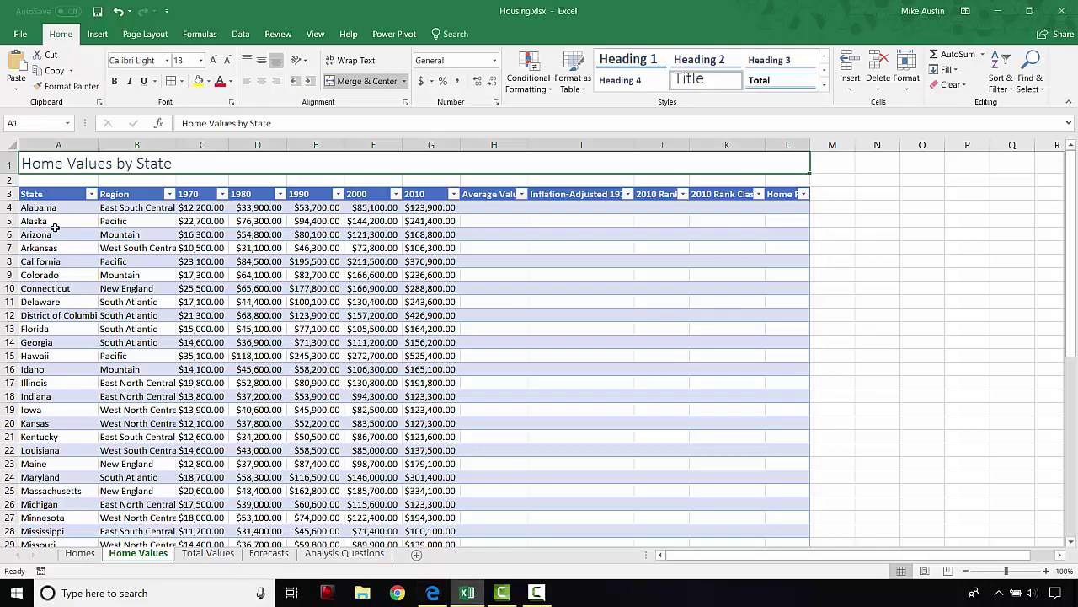
left_click(195, 208)
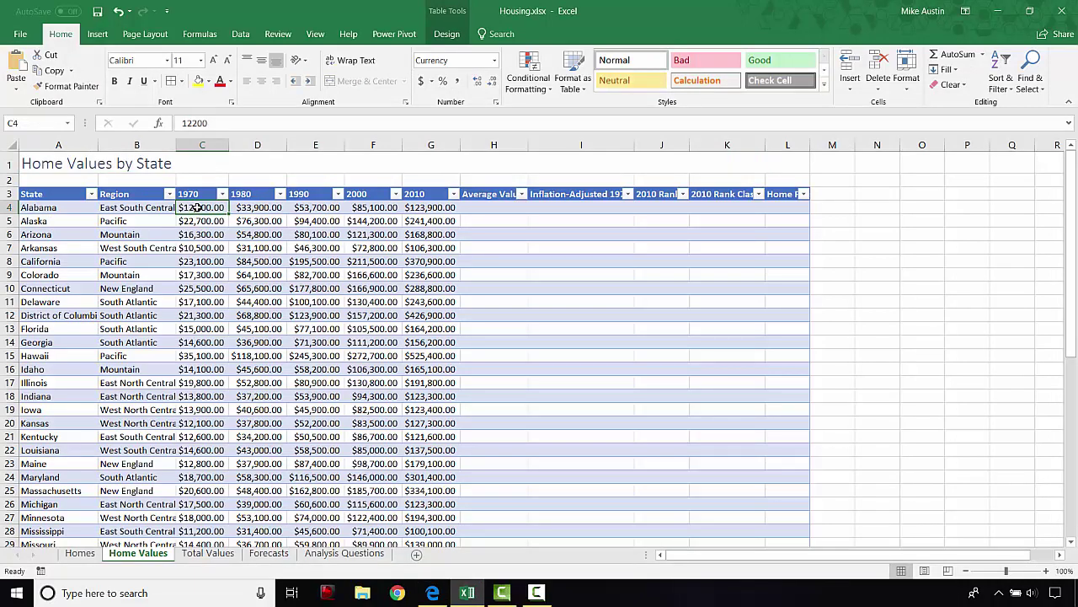
Step: Format C4:I54 as Currency with the $ symbol and 0 decimal places
left_click_drag(195, 207, 612, 453)
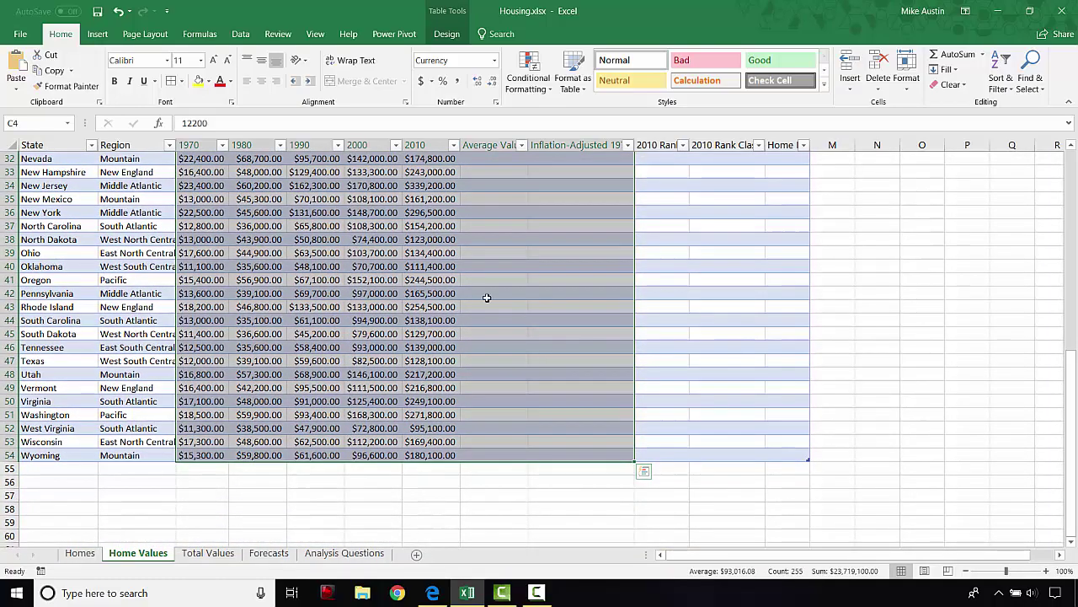
left_click(497, 103)
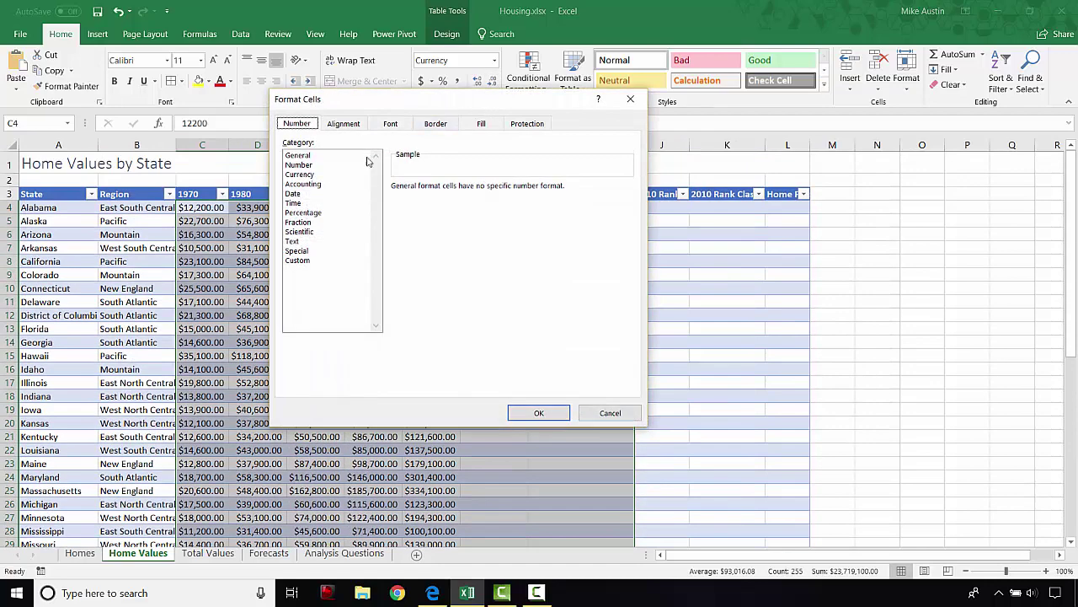
left_click(300, 175)
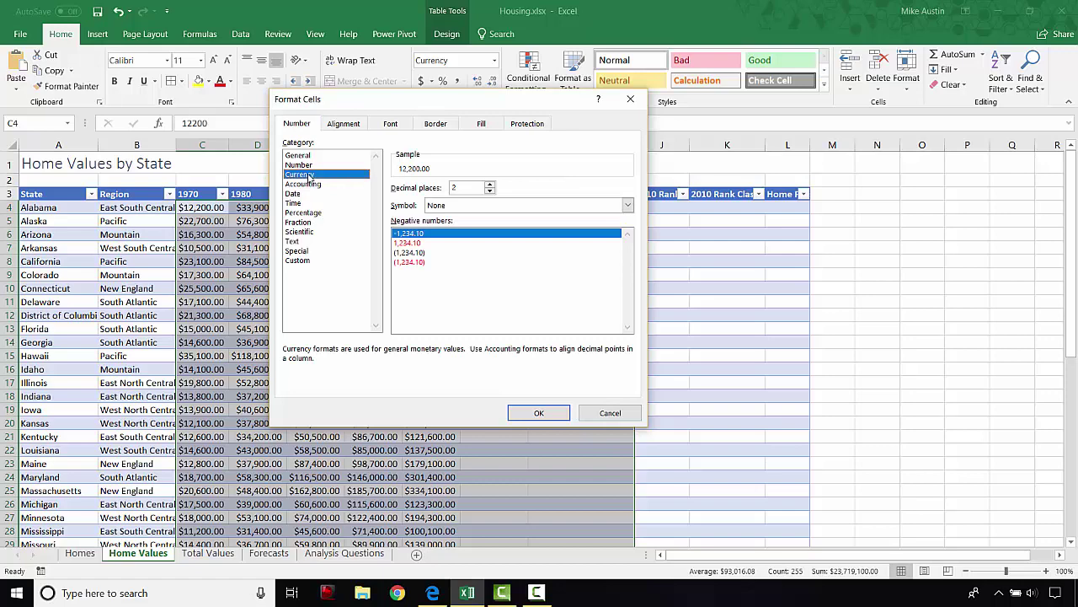
left_click(432, 592)
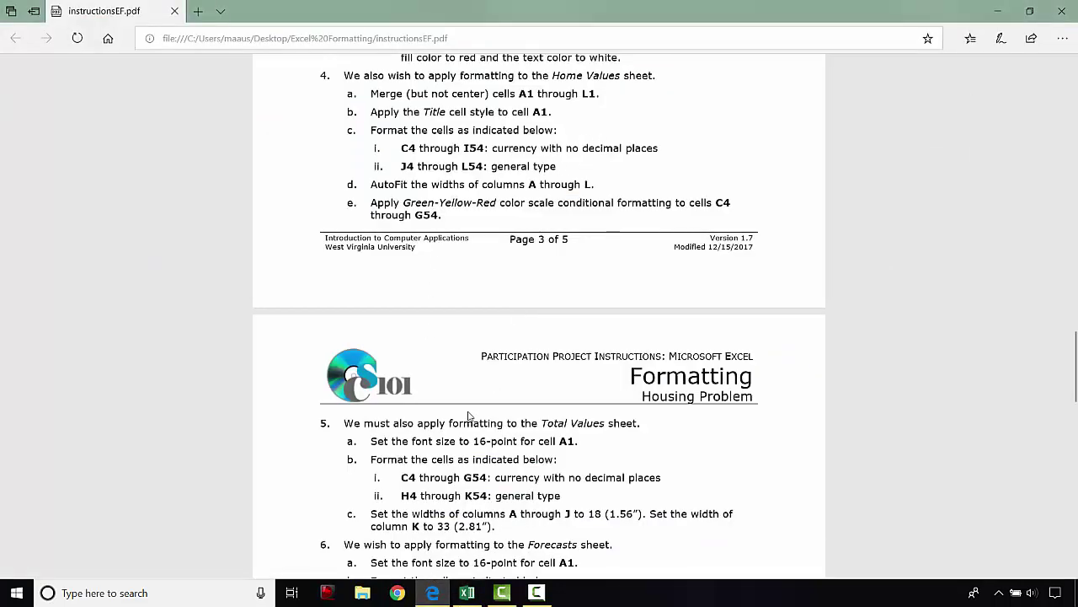
left_click(469, 594)
left_click(489, 192)
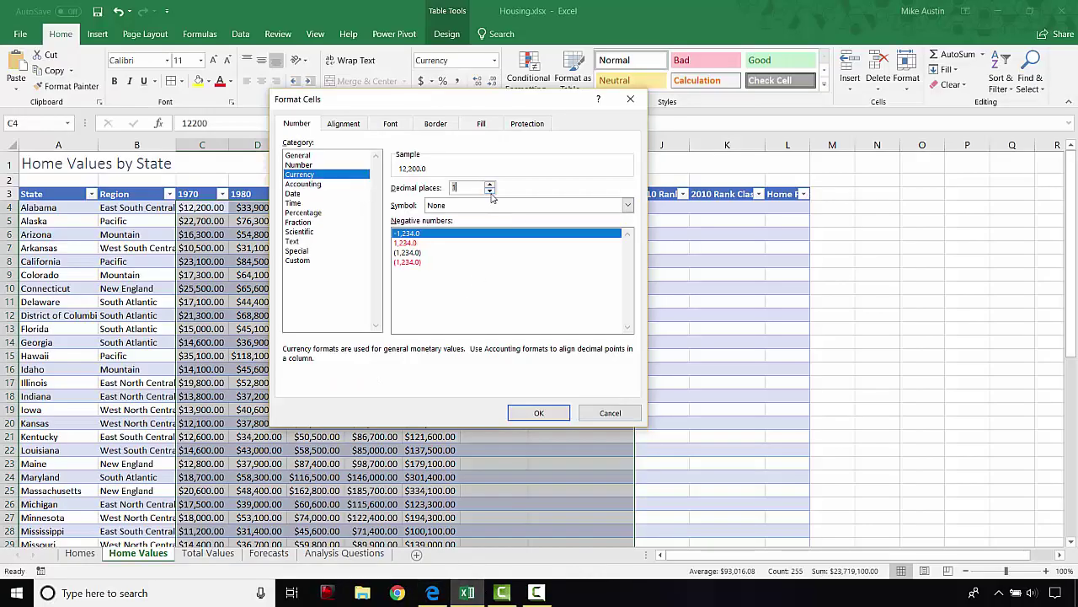
left_click(627, 205)
left_click(594, 224)
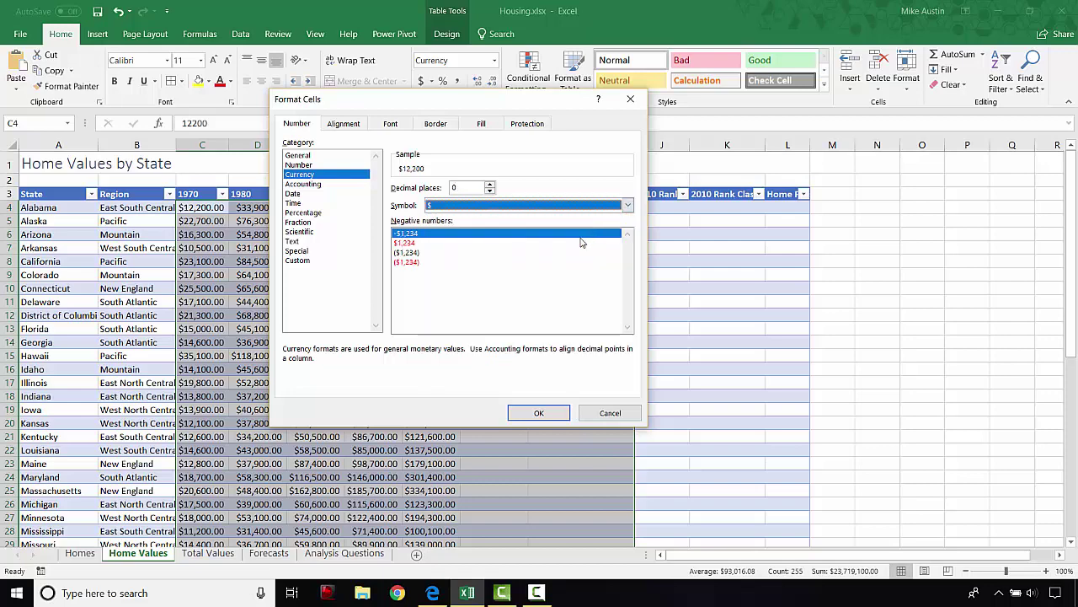
left_click(531, 413)
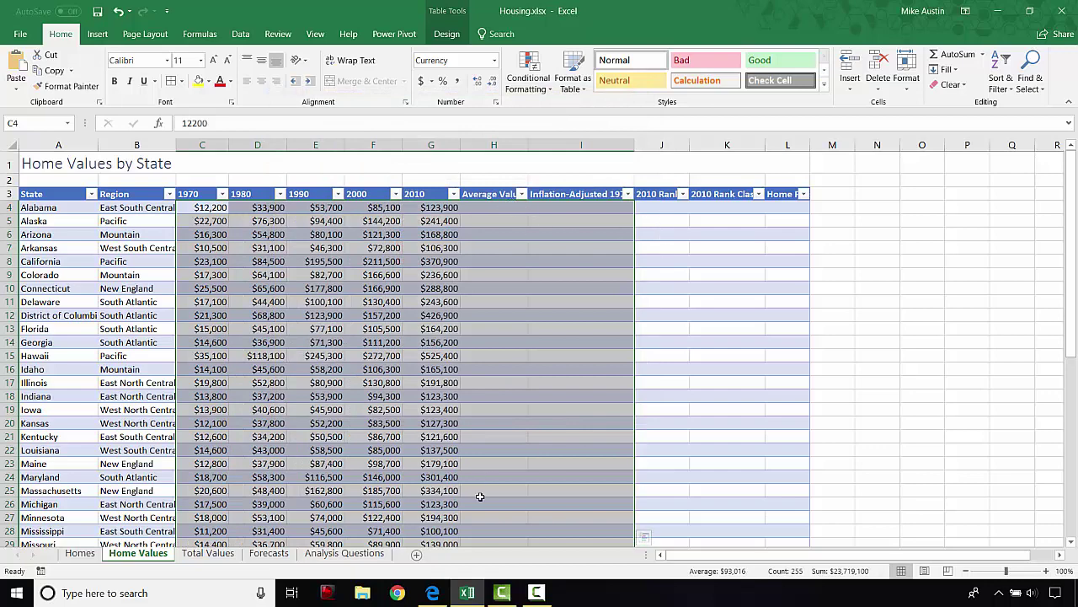
left_click(432, 593)
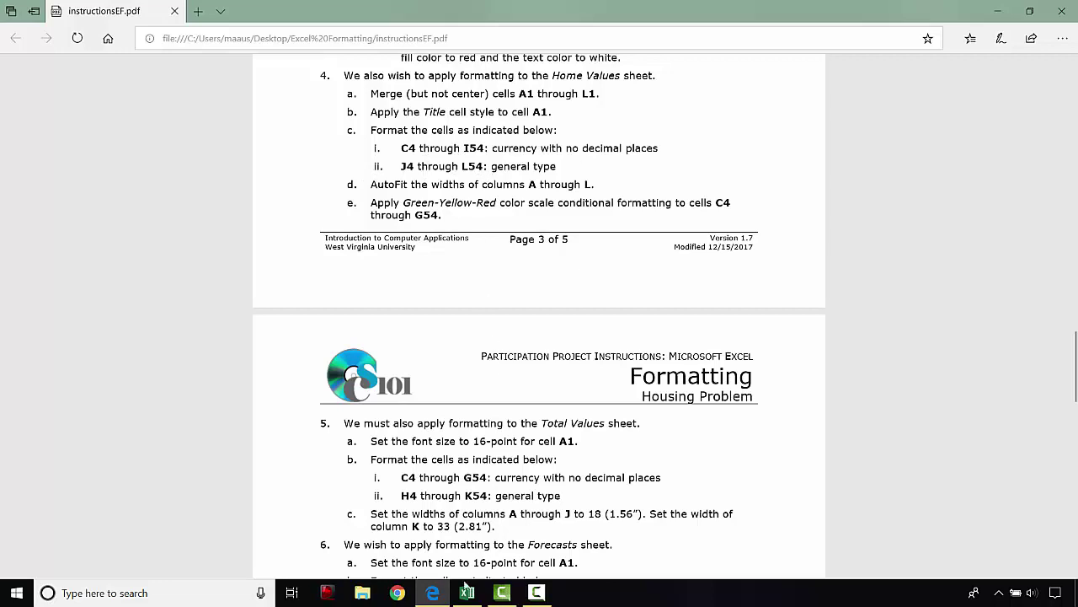
left_click(467, 590)
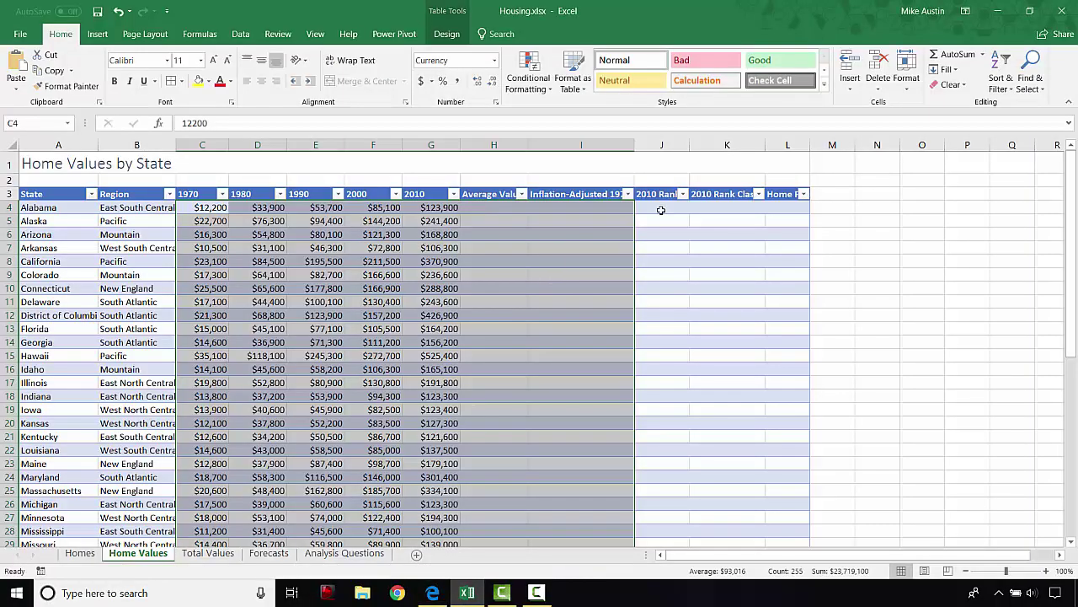
Step: Apply the General number format to cells J4 through L54
left_click_drag(661, 207, 800, 589)
left_click_drag(801, 589, 794, 522)
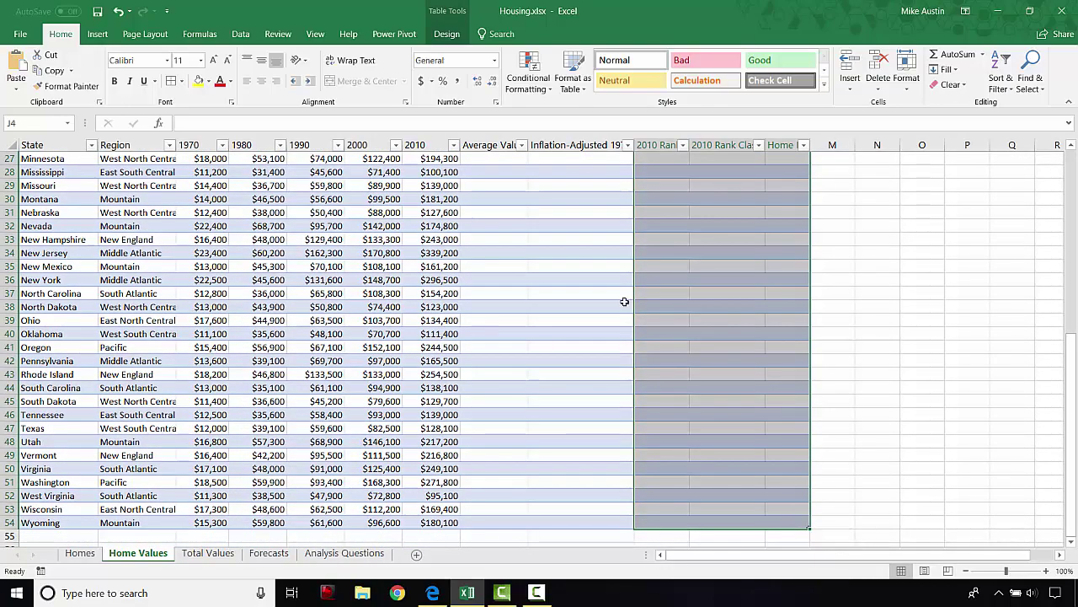
left_click(496, 101)
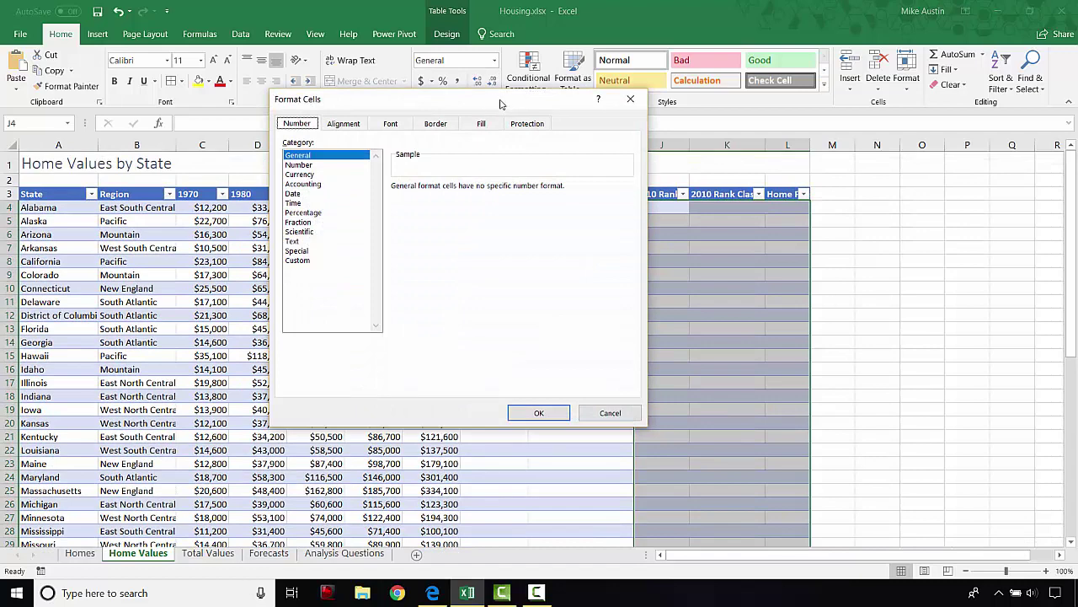
left_click(310, 165)
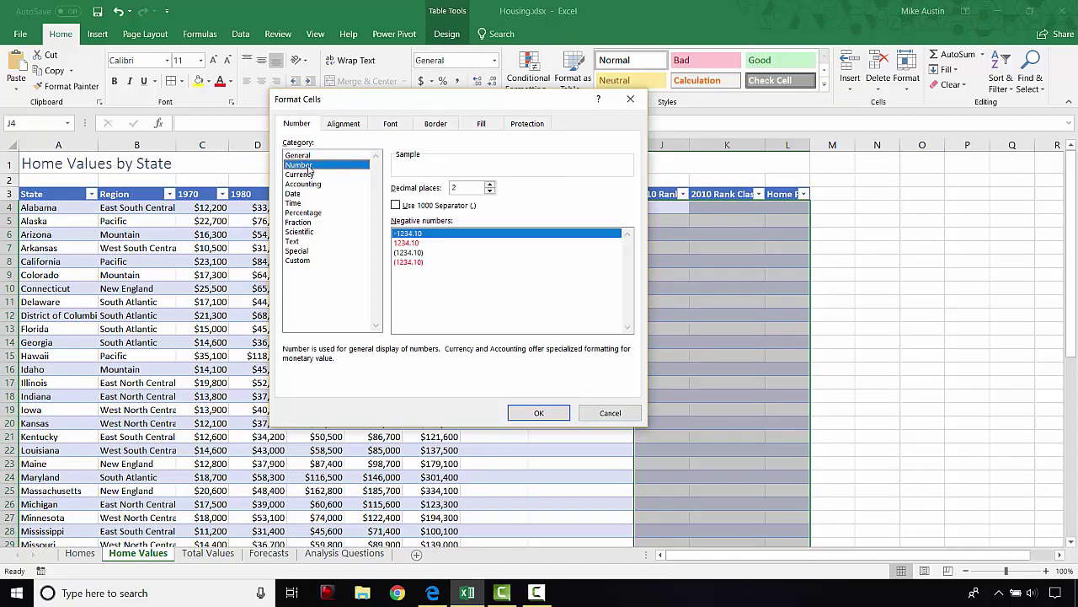
left_click(326, 156)
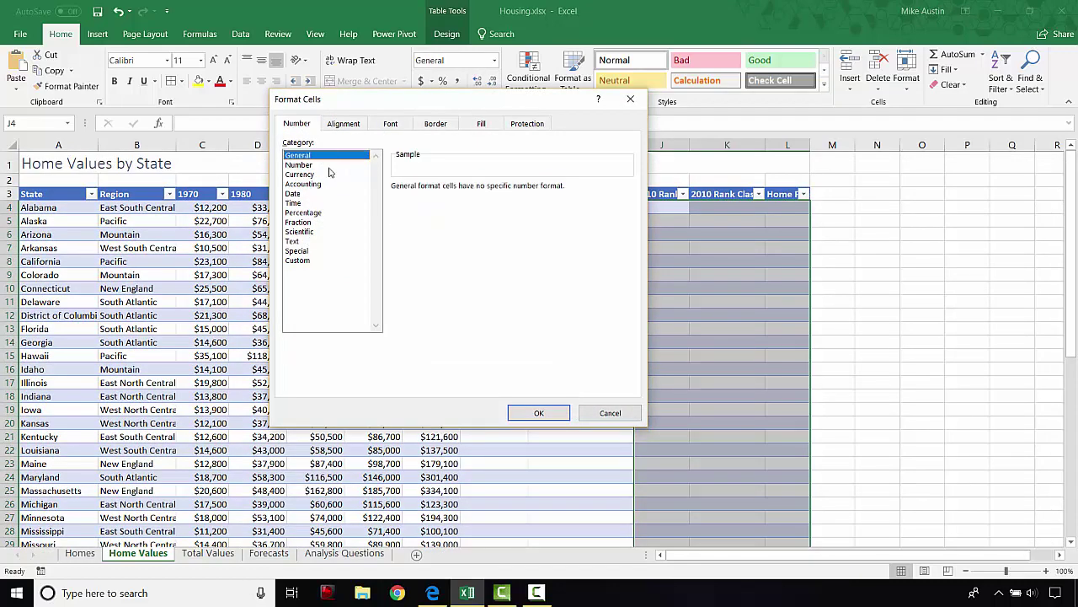
left_click(538, 412)
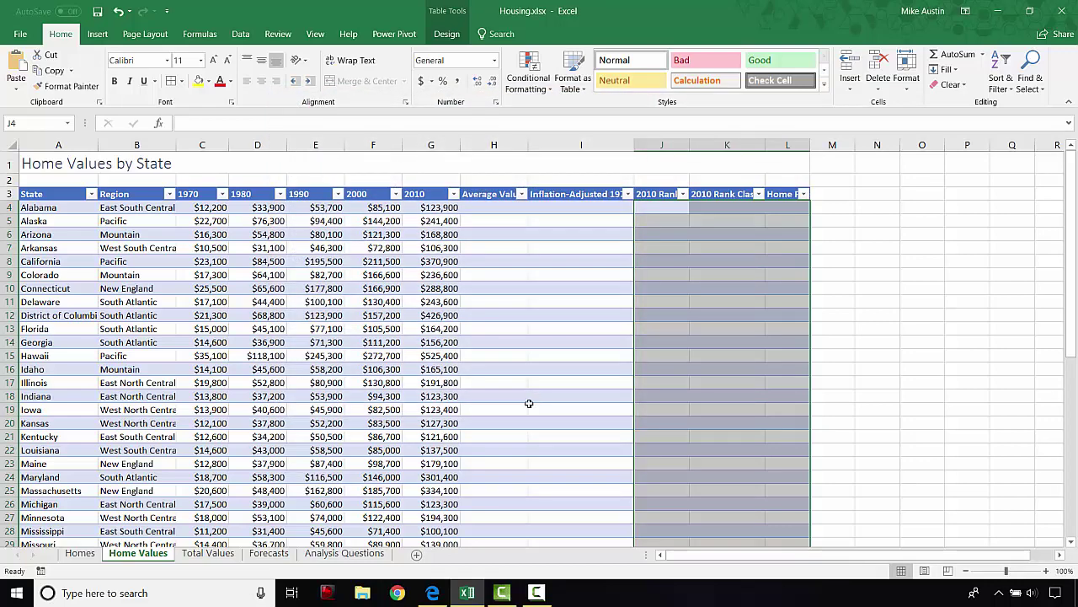
left_click(433, 594)
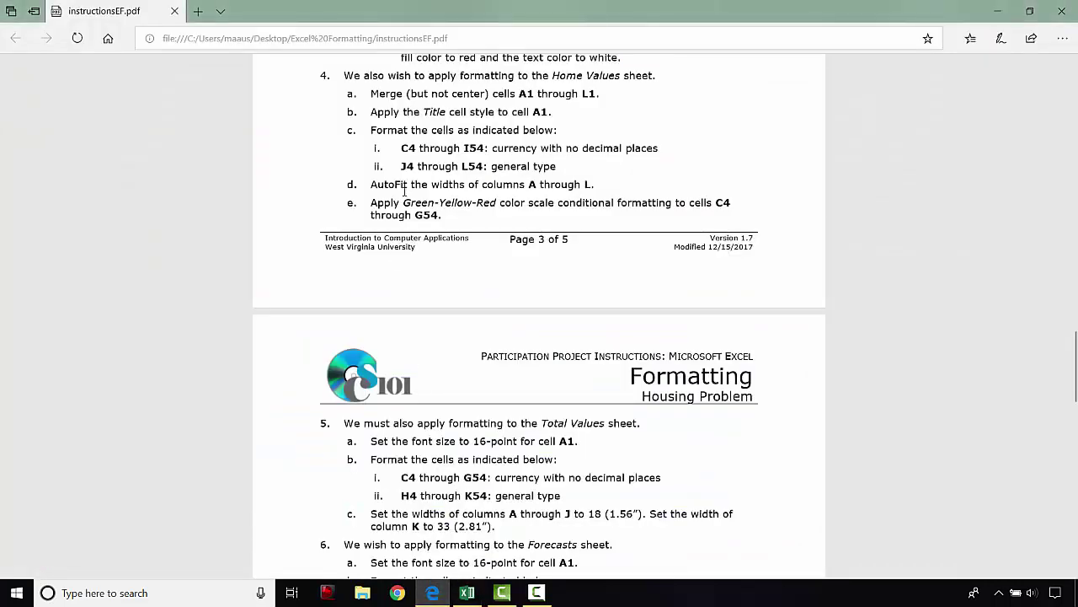
Step: Read the PDF's instruction to autofit columns A through L, then return to the workbook
scroll(449, 210, "down", 1)
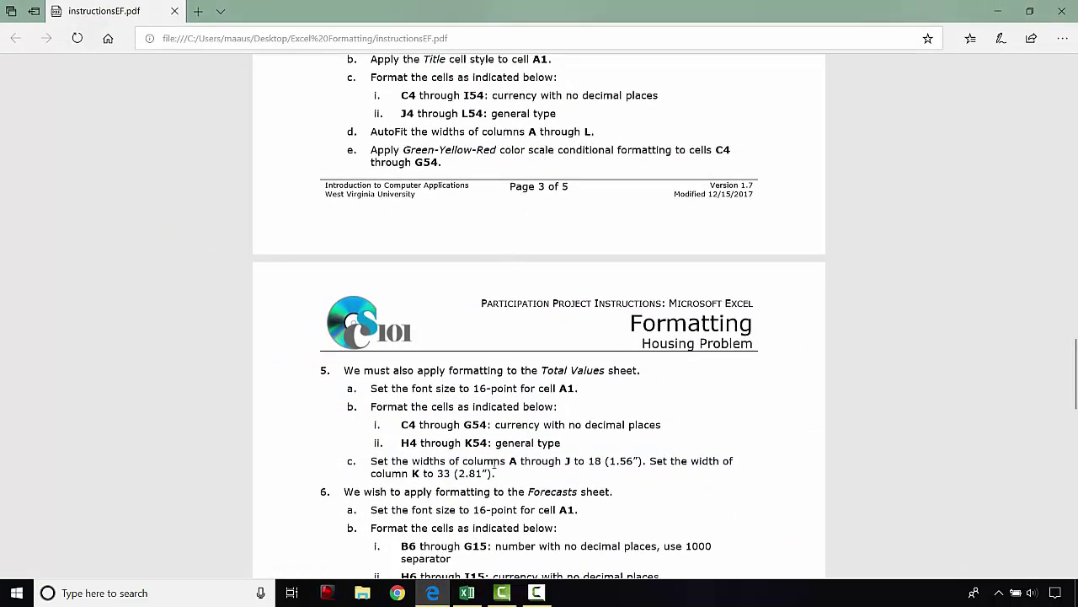
left_click(471, 594)
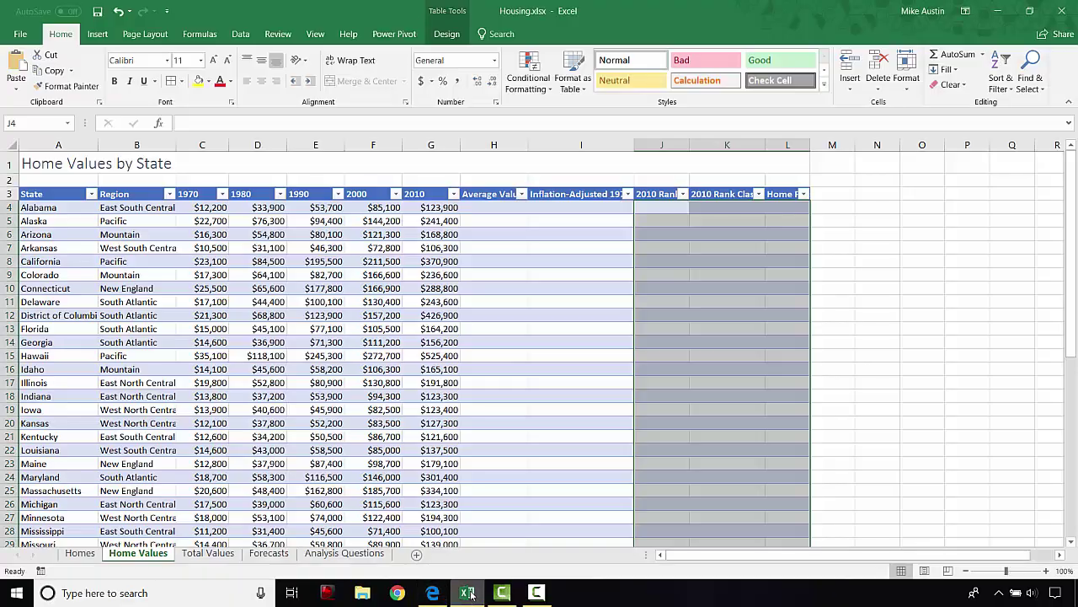
Step: AutoFit the widths of columns A through L on the Home Values sheet, then return to the PDF
left_click(199, 299)
left_click_drag(58, 144, 785, 142)
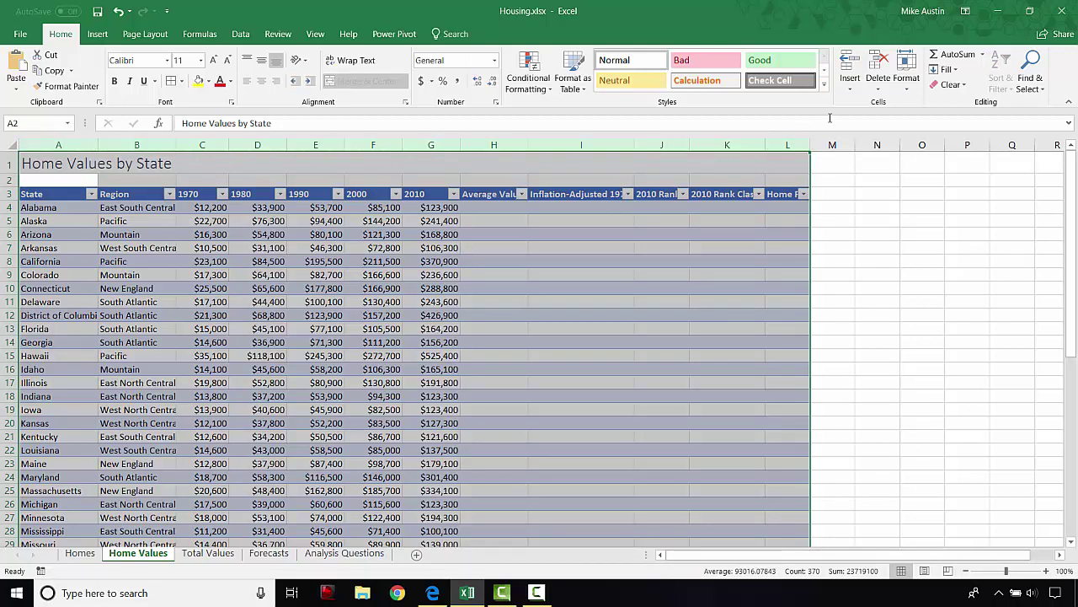
left_click(912, 95)
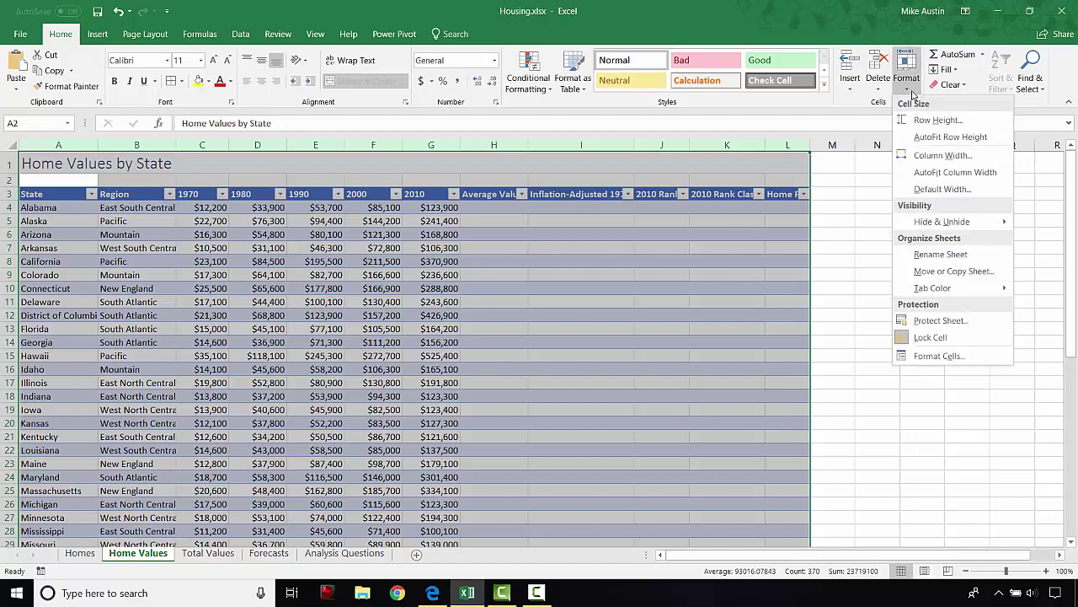
left_click(939, 174)
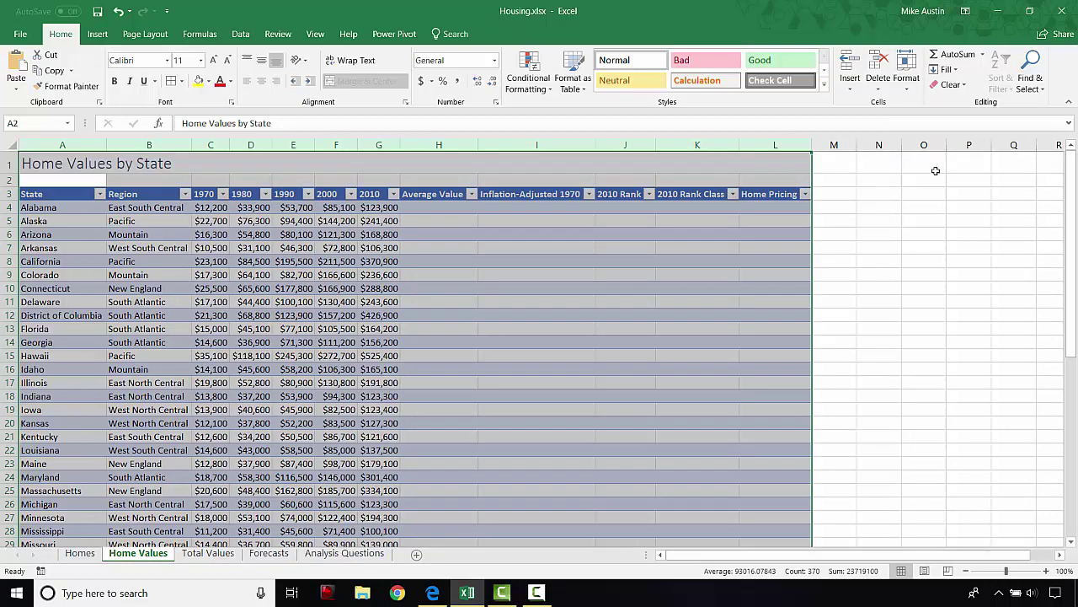
left_click(431, 595)
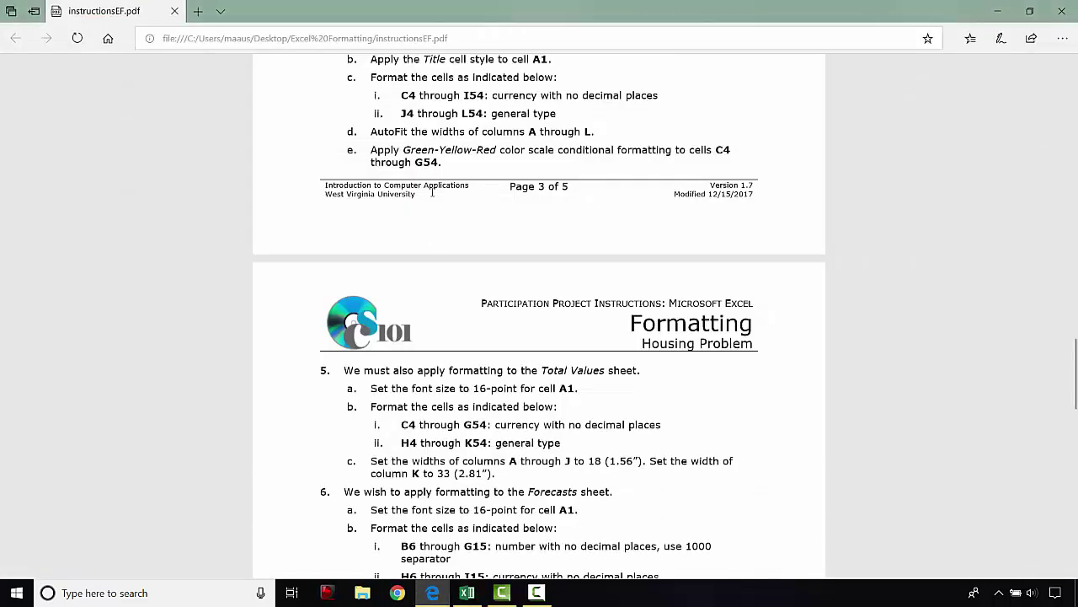
Step: Reread the Green-Yellow-Red colour scale step for C4:G54, then go back to the workbook
scroll(462, 160, "down", 1)
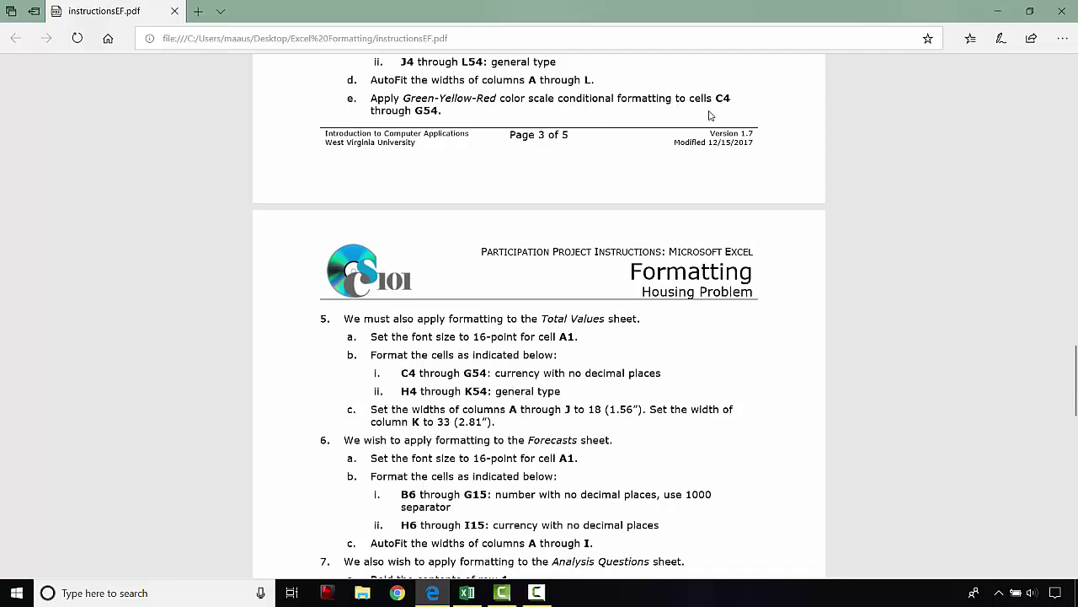
left_click(466, 594)
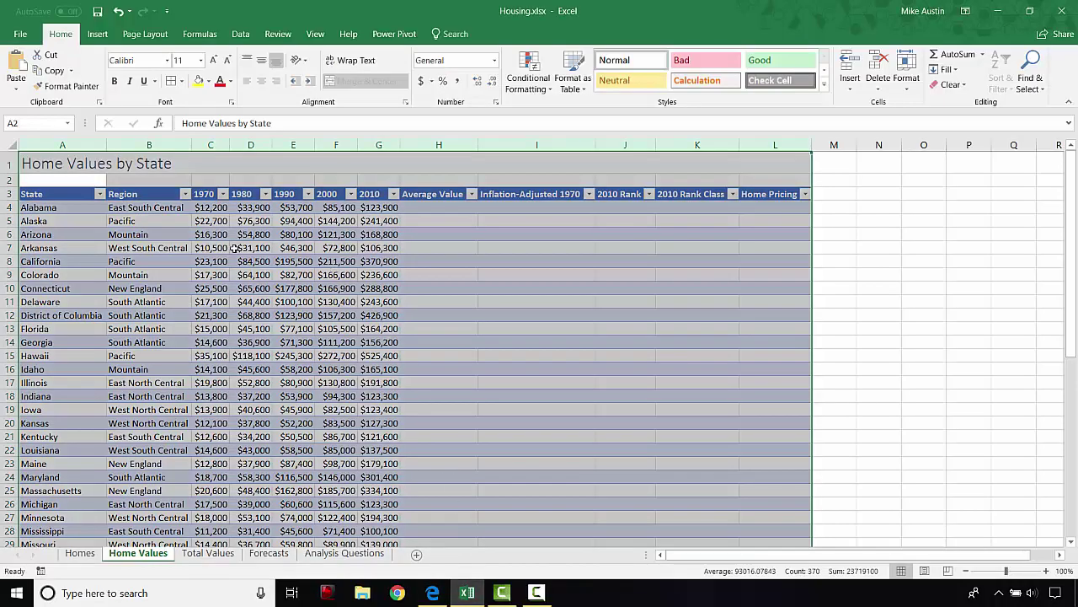
Step: Apply the Green-Yellow-Red Color Scale to the year values in C4:G54
left_click(207, 208)
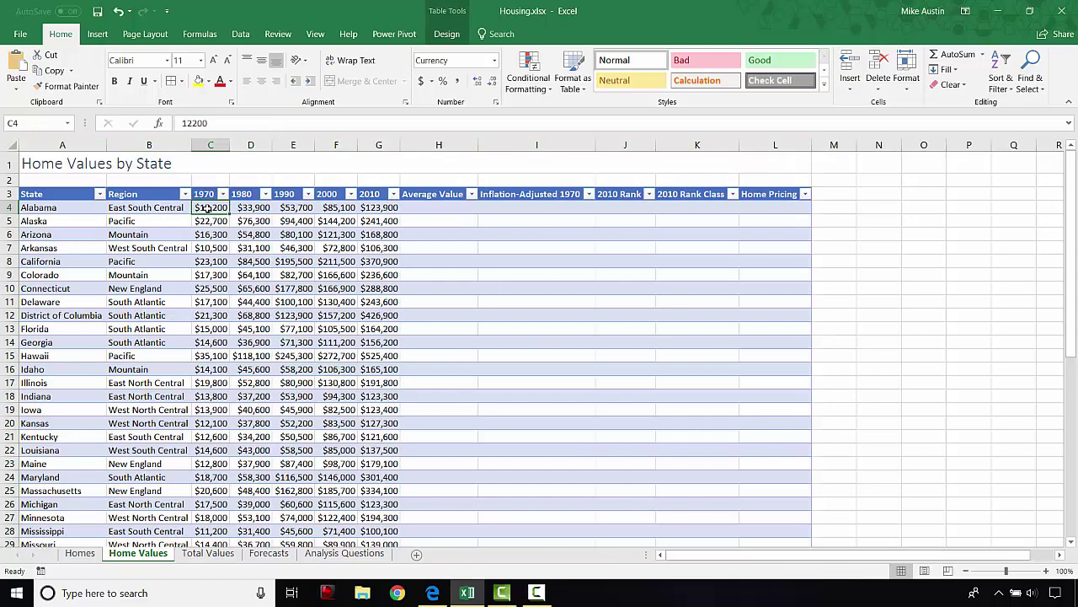
left_click_drag(207, 208, 377, 522)
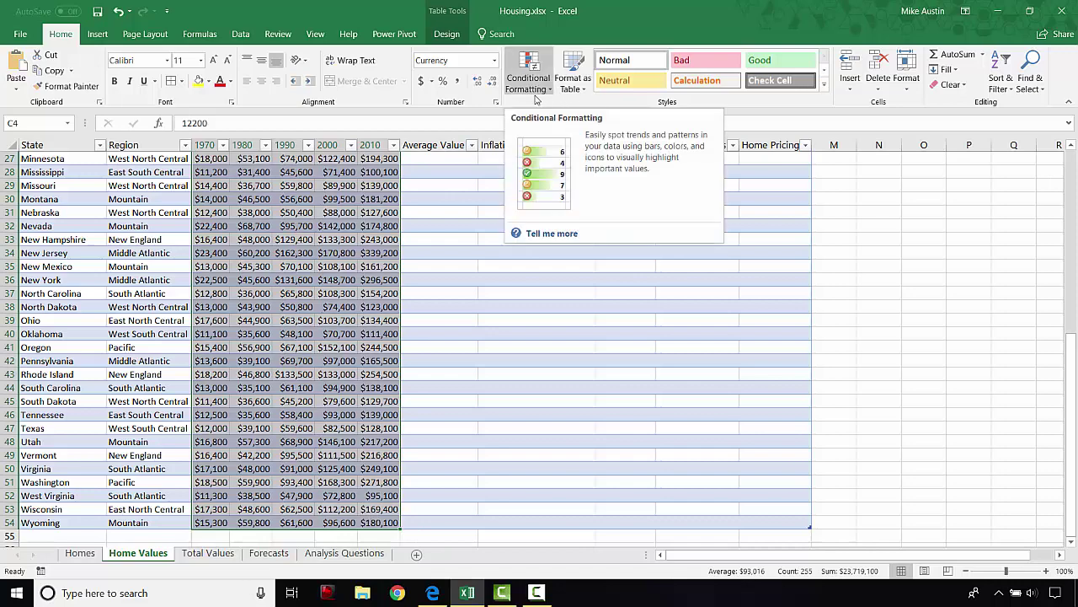
left_click(432, 592)
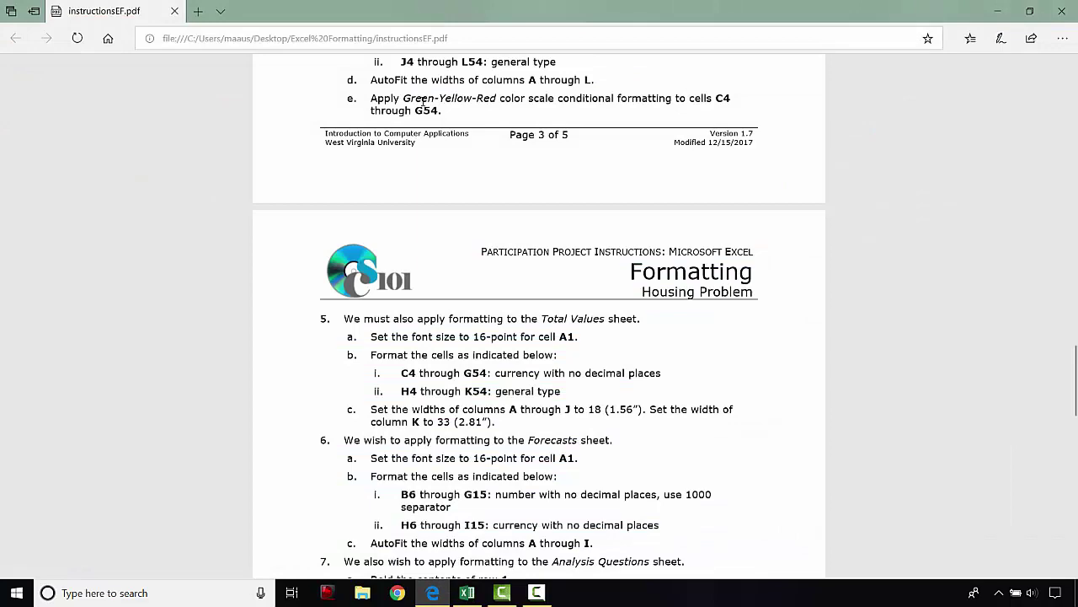
left_click(435, 593)
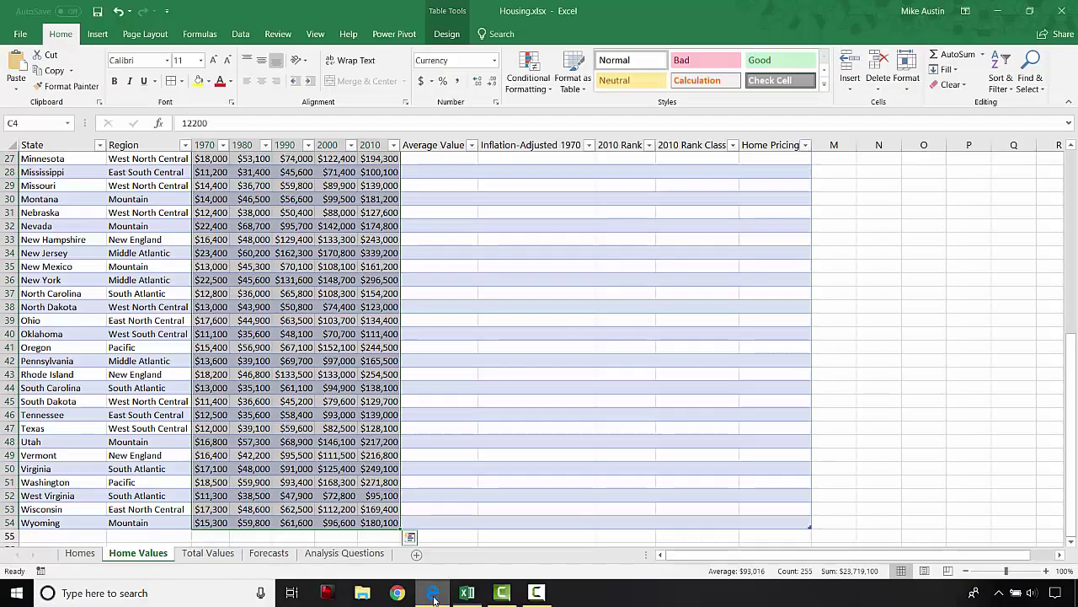
left_click(527, 84)
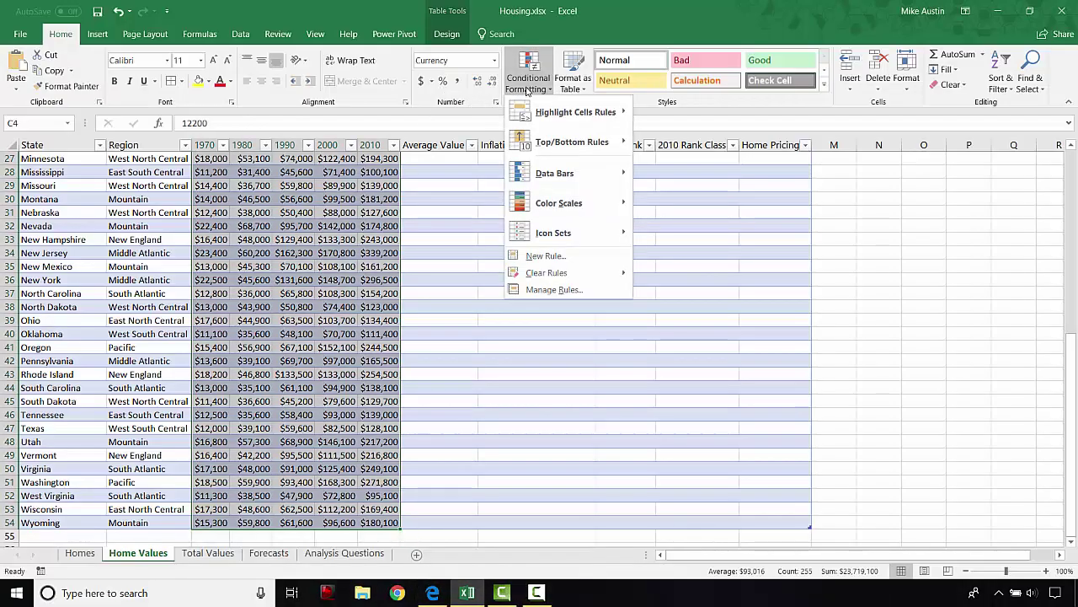
mouse_move(541, 174)
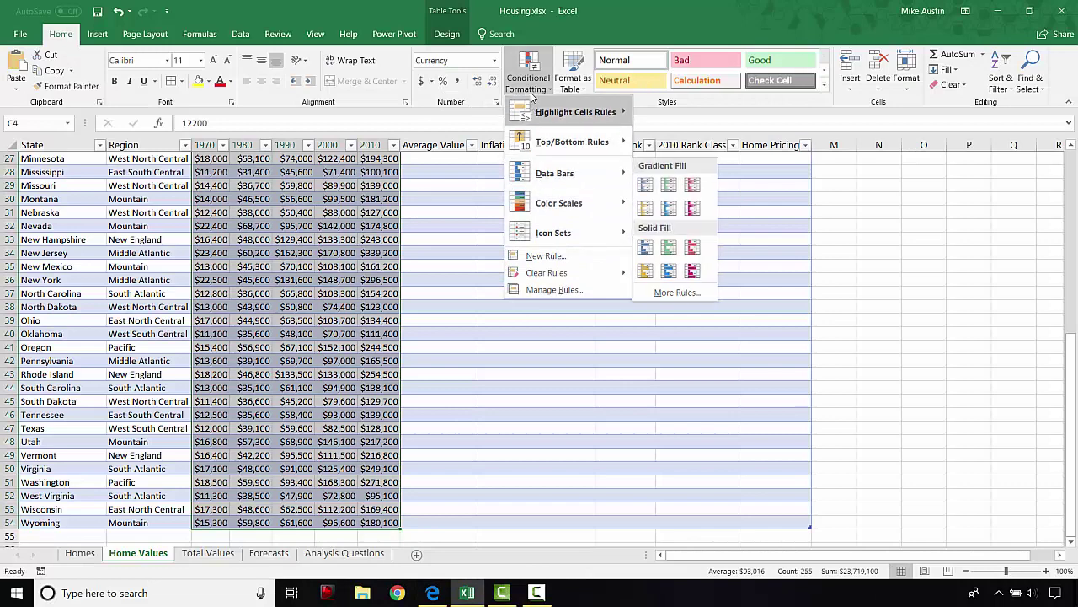
mouse_move(543, 198)
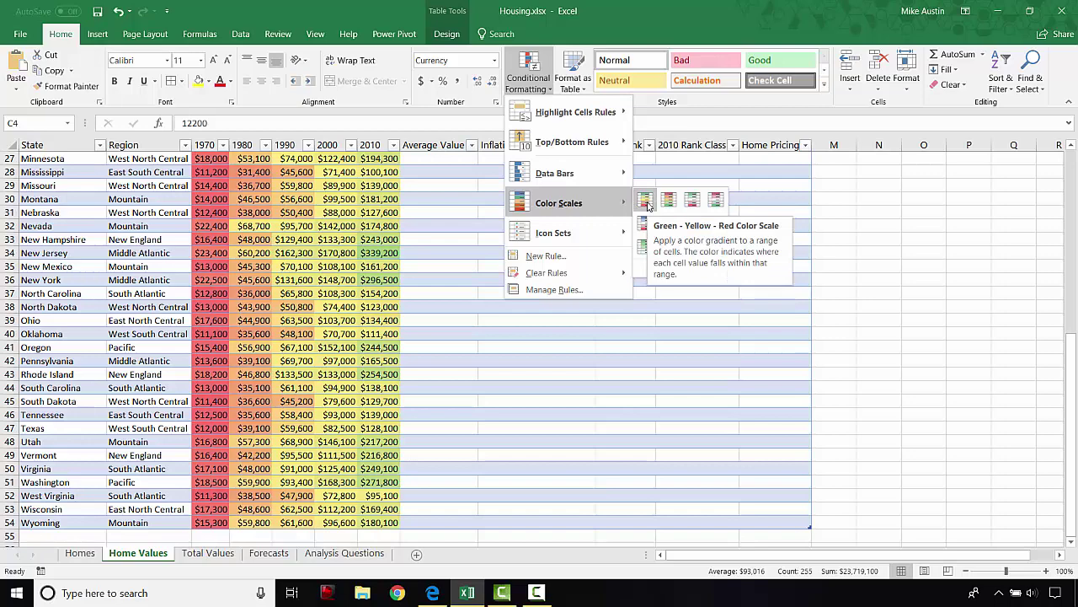
left_click(644, 202)
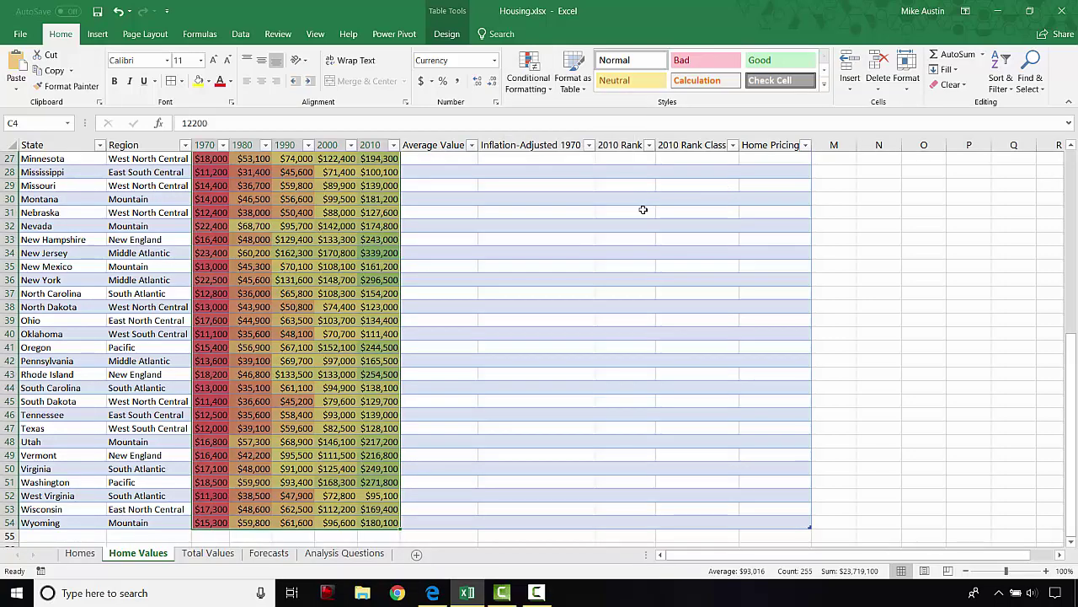
Step: Deselect to review the colours, then read the next instruction in the PDF
left_click(536, 255)
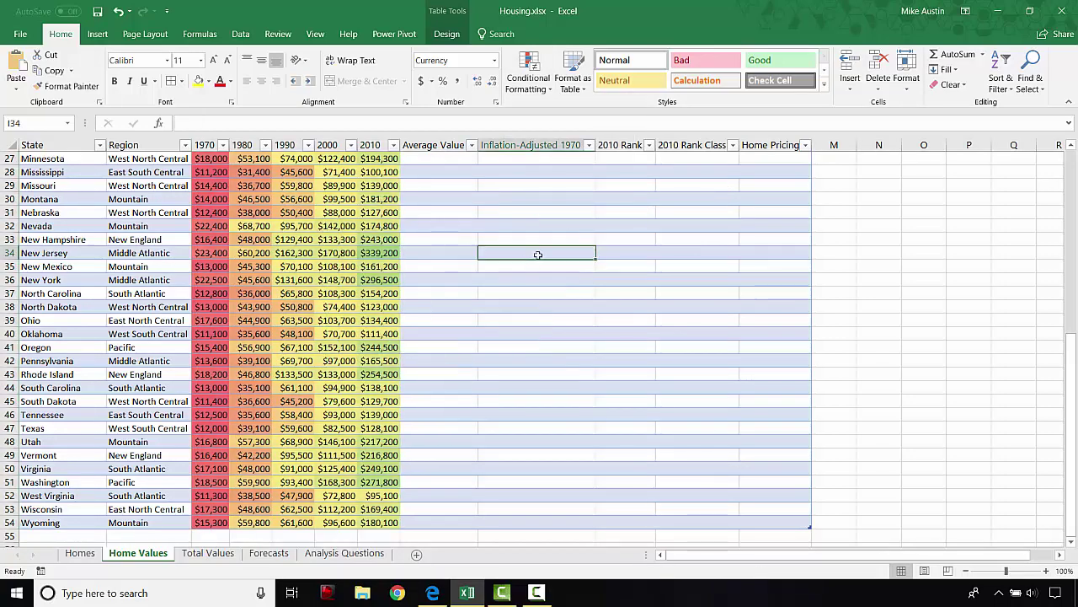
scroll(452, 295, "up", 4)
scroll(445, 307, "up", 5)
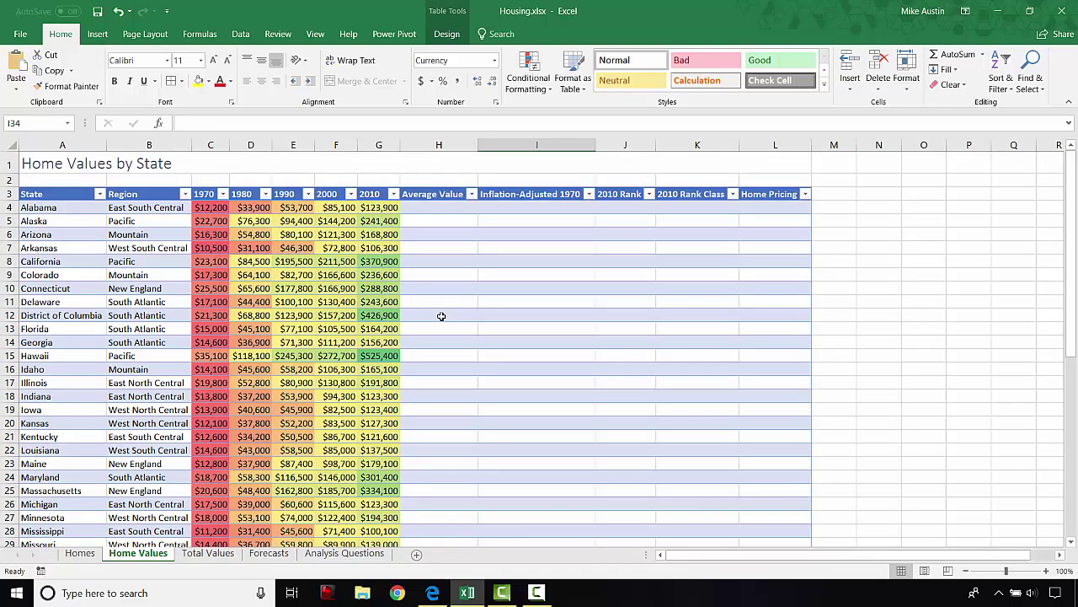
left_click(432, 592)
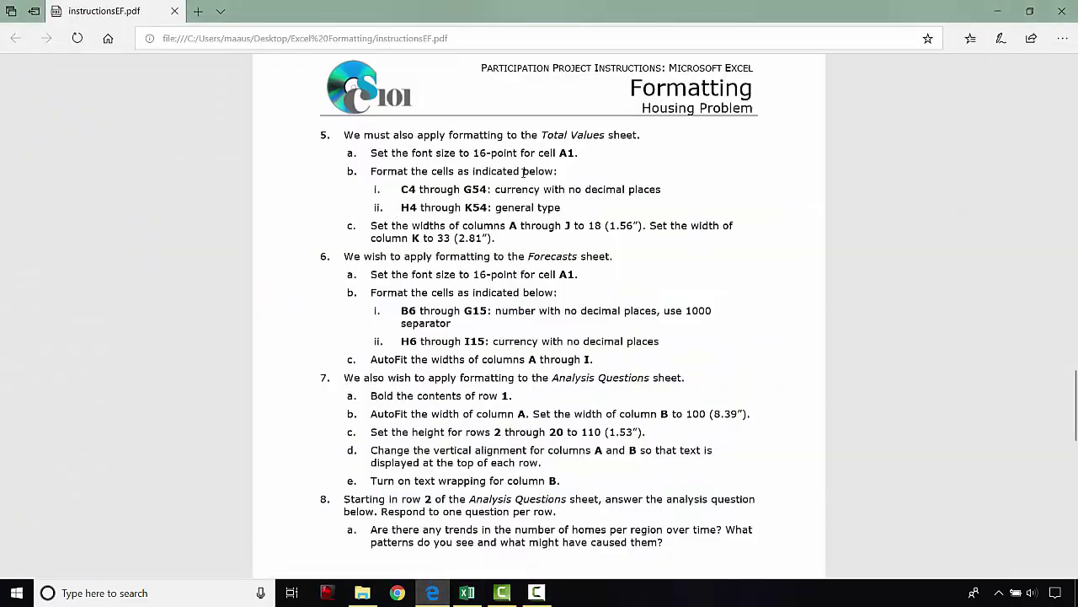
left_click(467, 592)
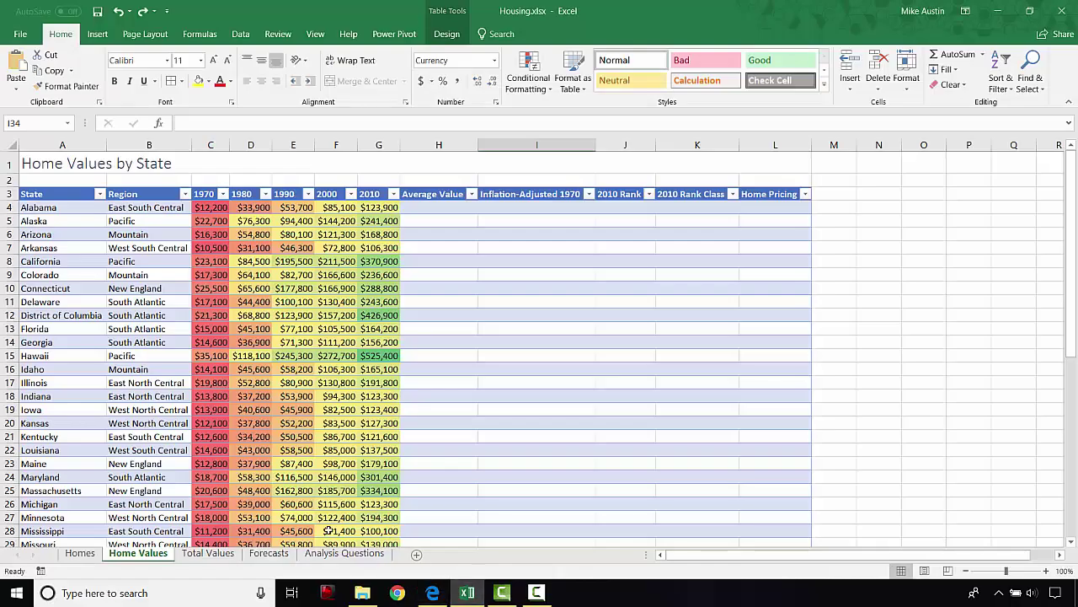
Step: On the Total Values sheet, set the A1 title to 16-point
left_click(207, 553)
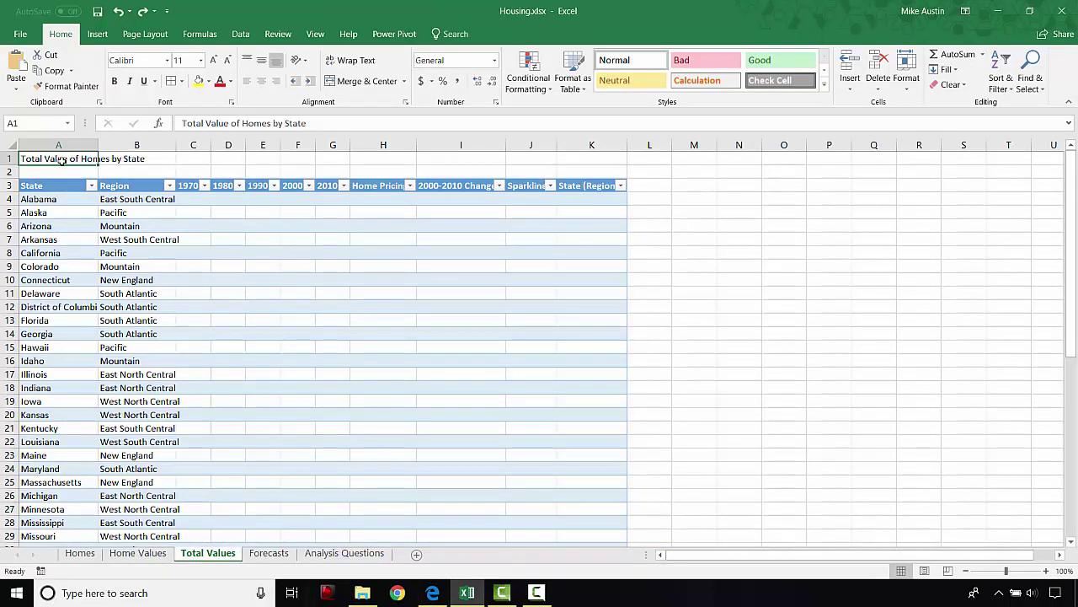
left_click(200, 59)
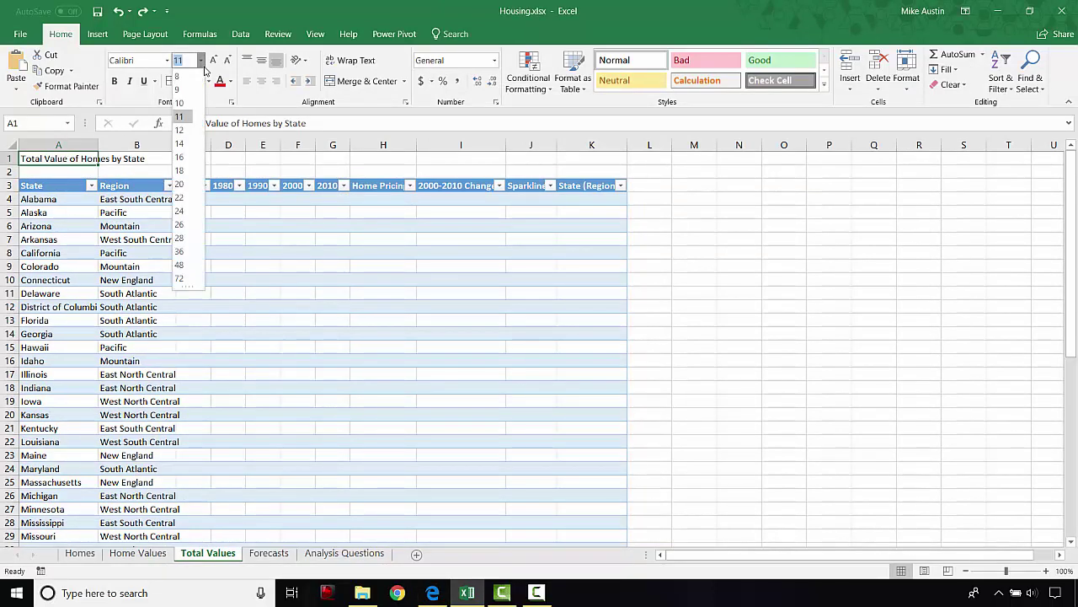
left_click(180, 156)
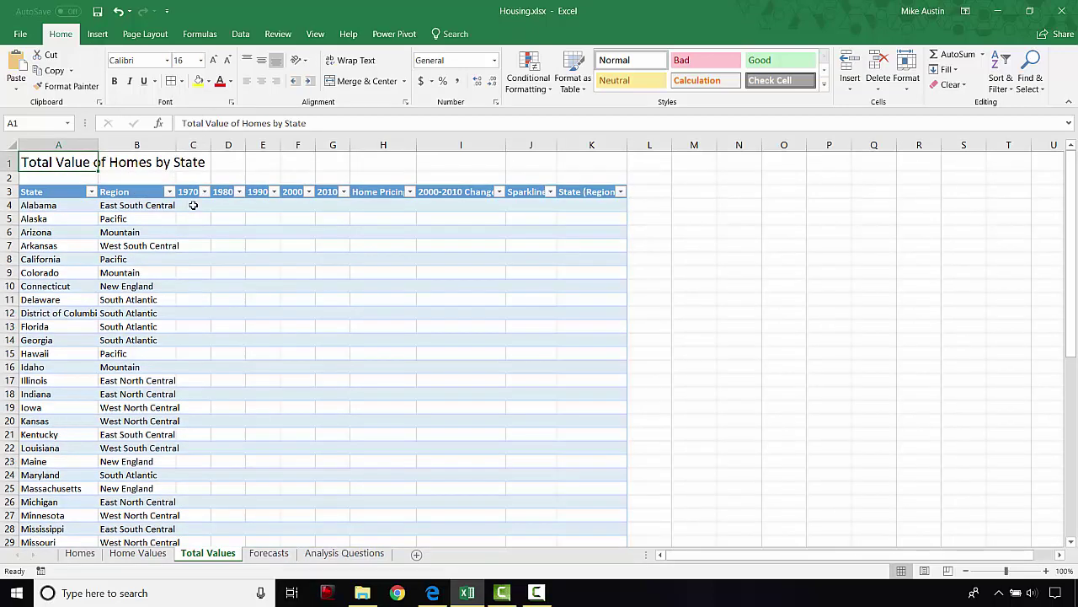
Step: Select C4:G54 and check its number format instruction in the PDF
left_click(193, 205)
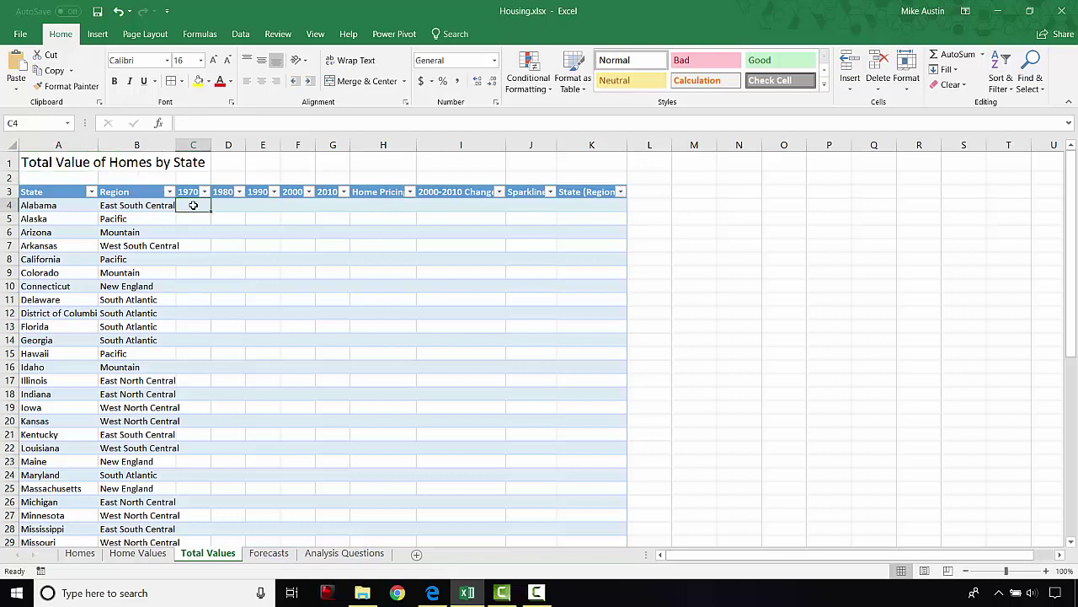
left_click_drag(193, 204, 342, 294)
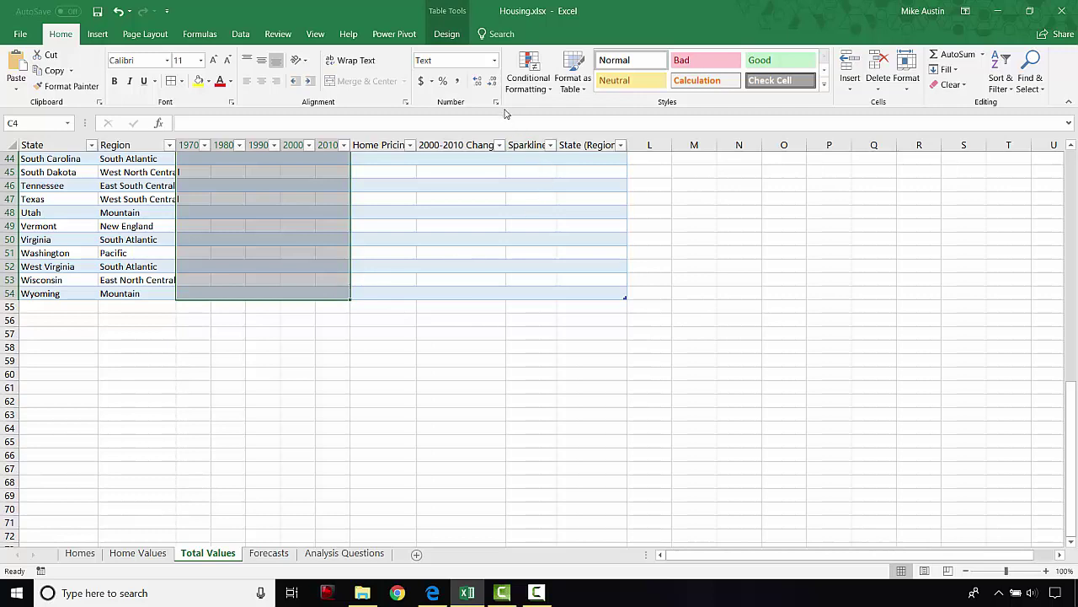
left_click(431, 593)
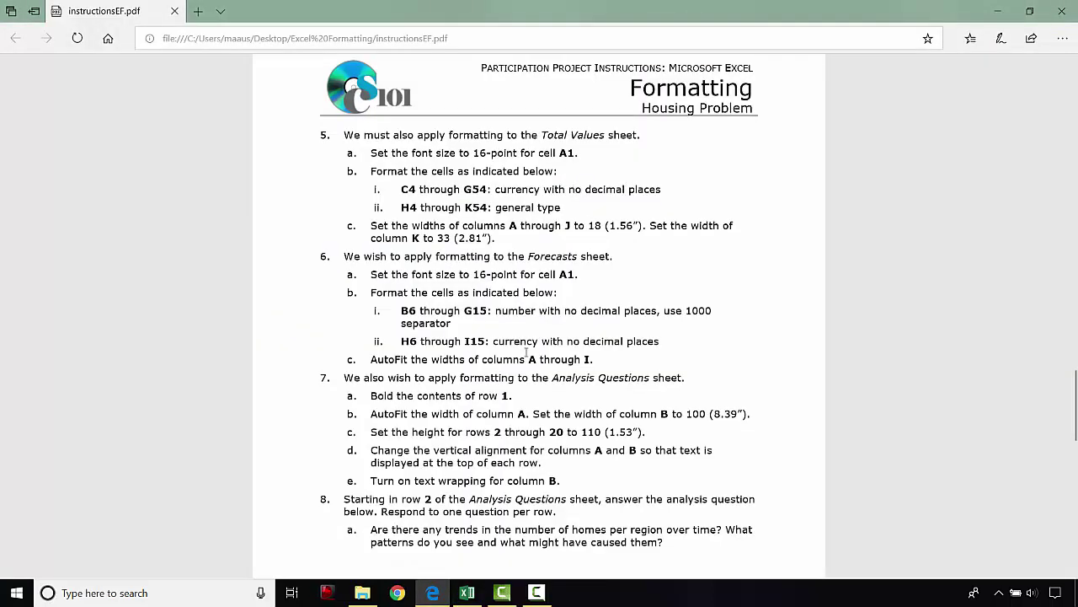
left_click(466, 593)
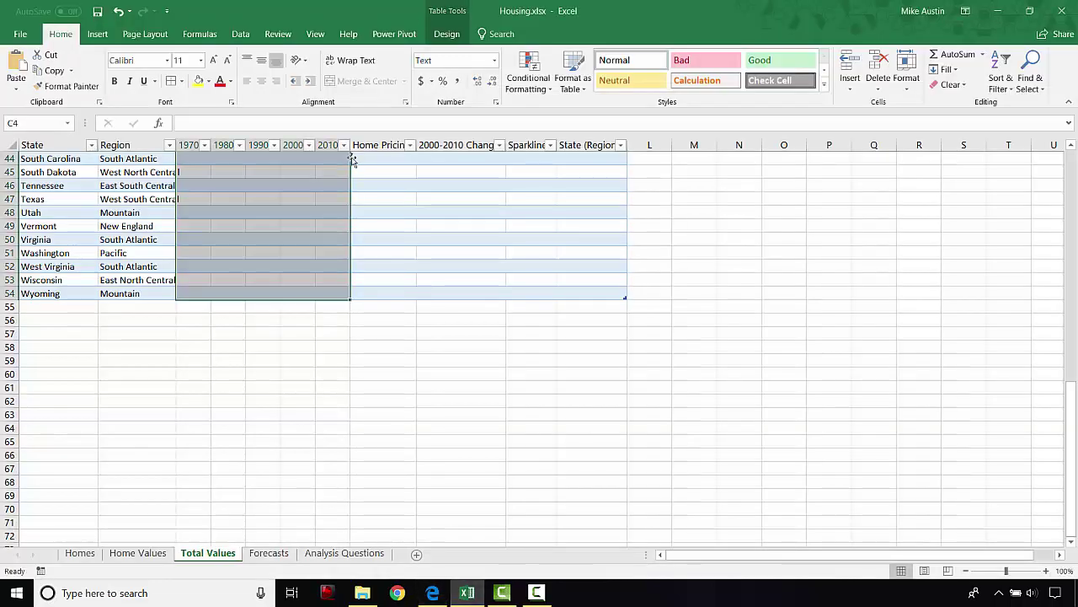
Step: Format C4:G54 as Currency with 0 decimal places, then check the PDF
left_click(495, 104)
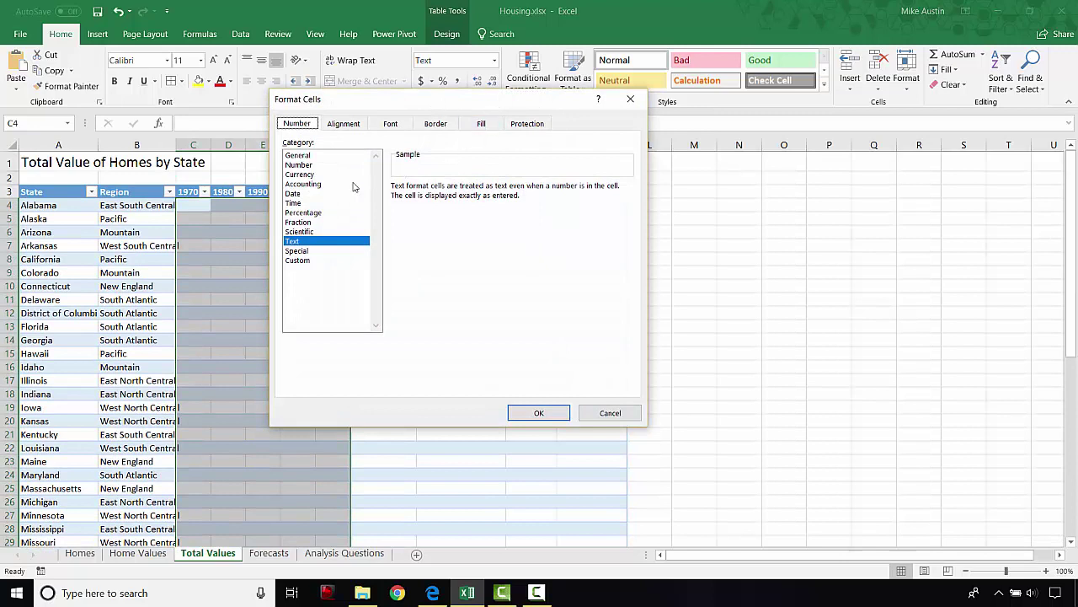
left_click(308, 175)
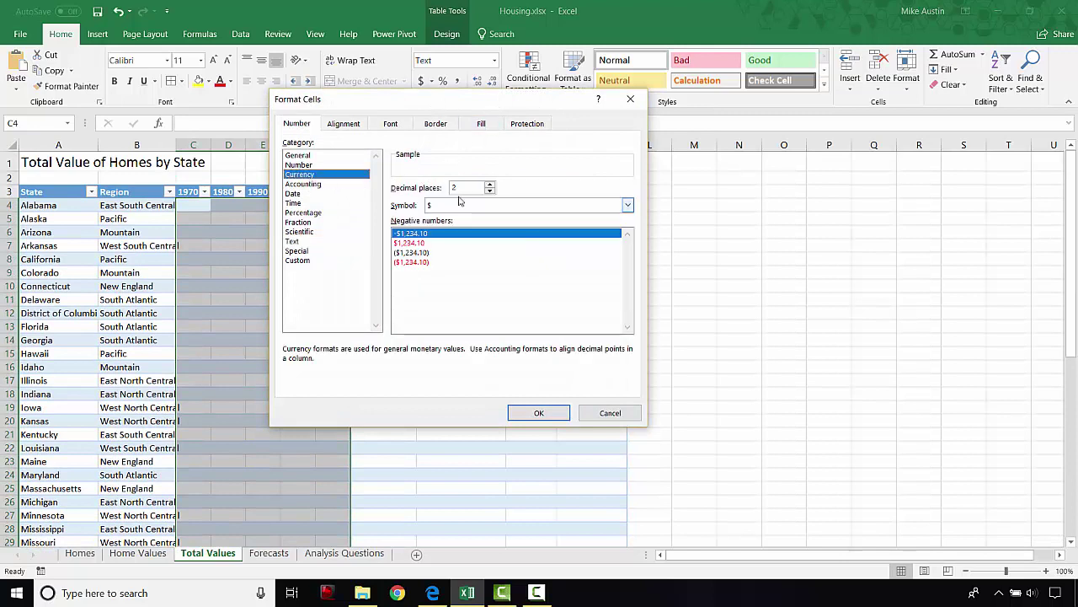
left_click(489, 190)
left_click(489, 190)
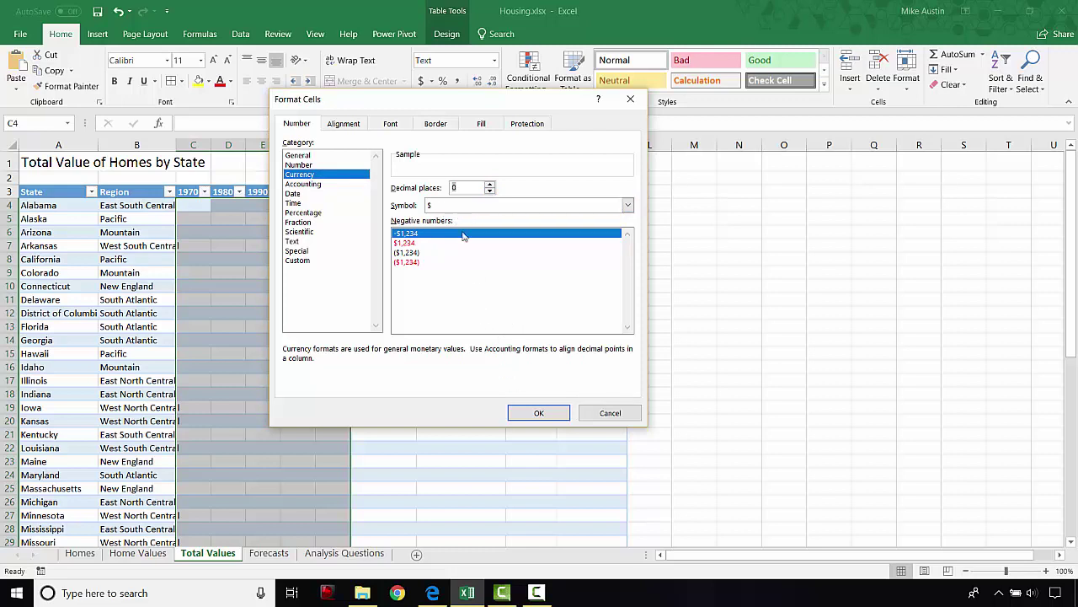
left_click(527, 419)
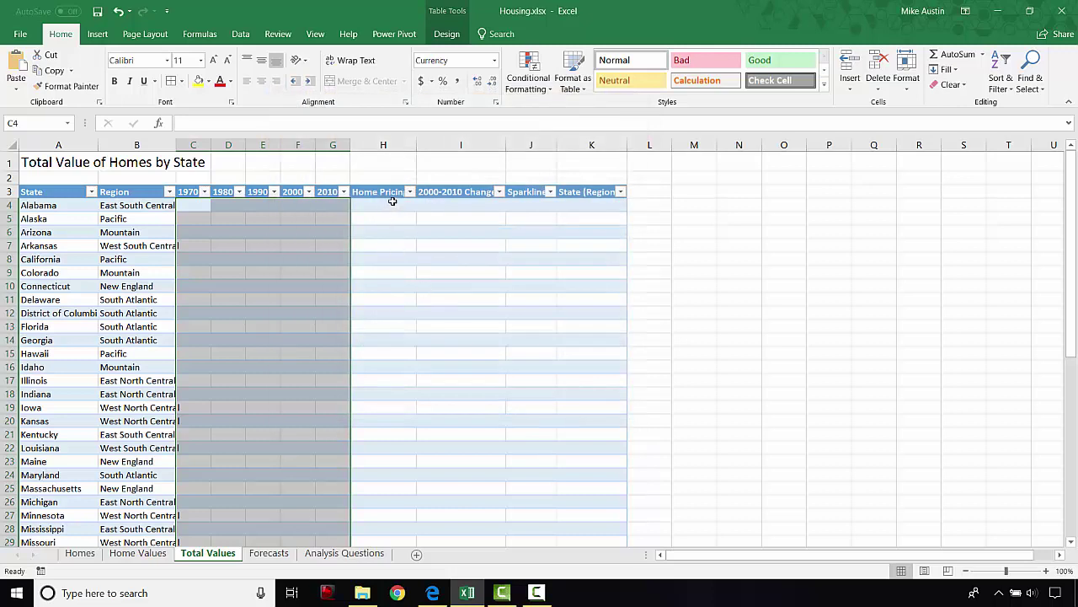
left_click(392, 201)
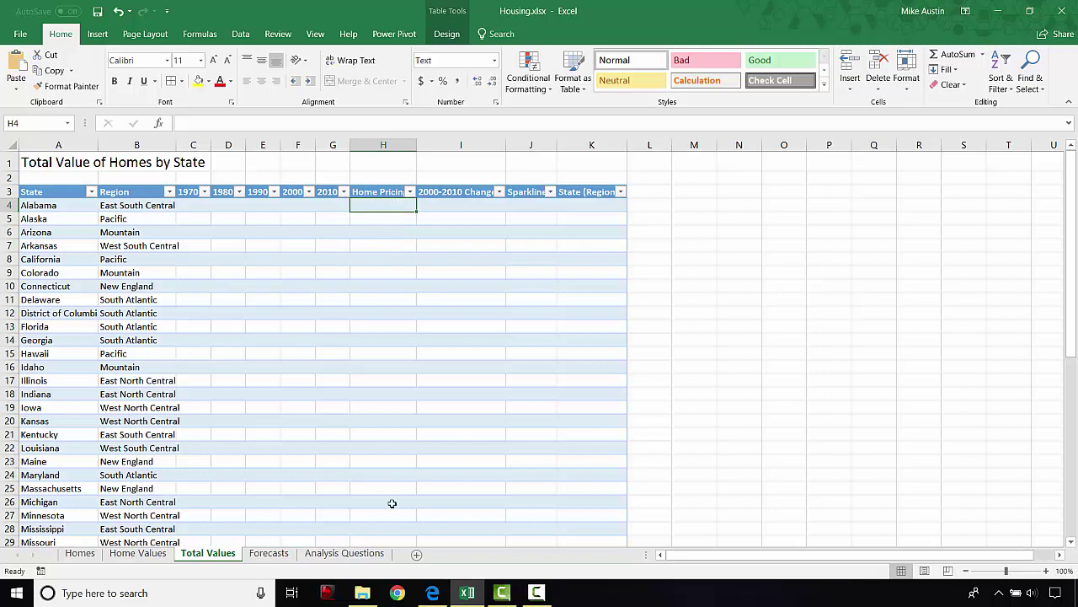
left_click(432, 592)
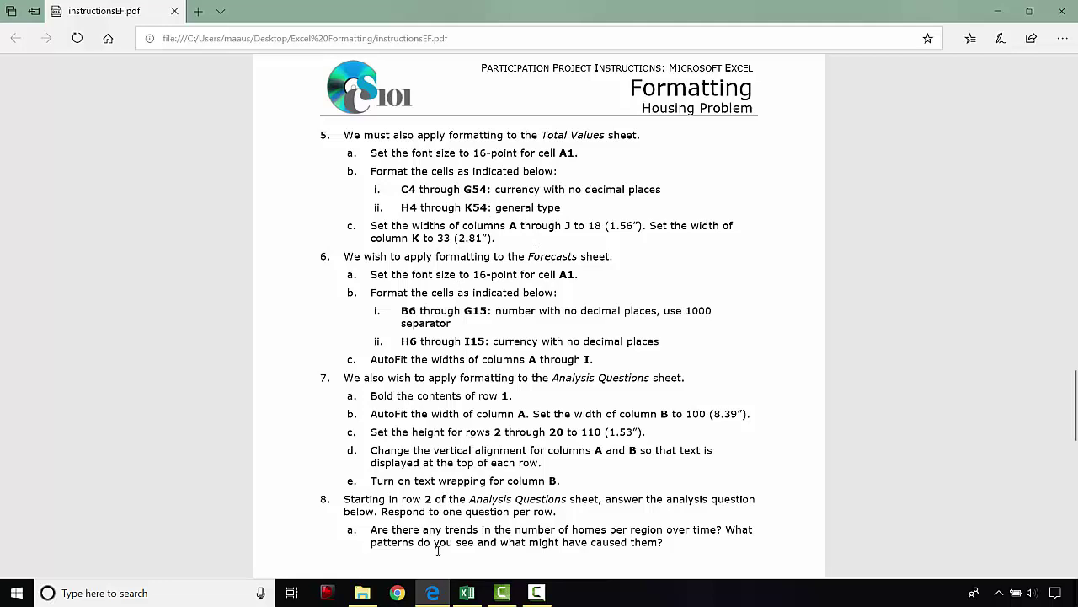
Step: Apply the General number format to H4:K54 on Total Values, then review the PDF
left_click(467, 592)
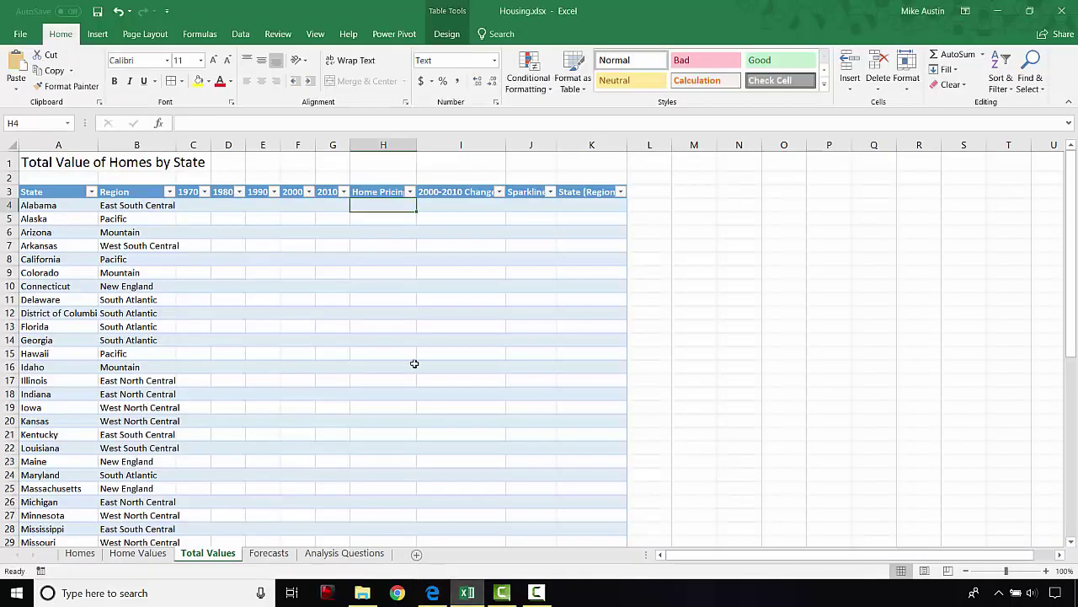
left_click_drag(379, 206, 609, 422)
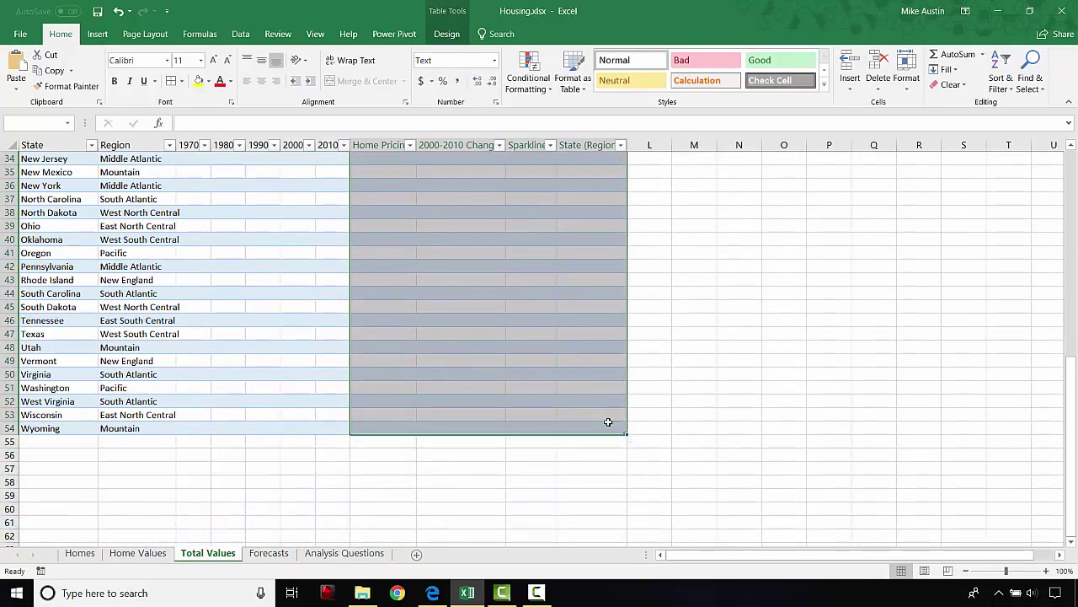
left_click(494, 60)
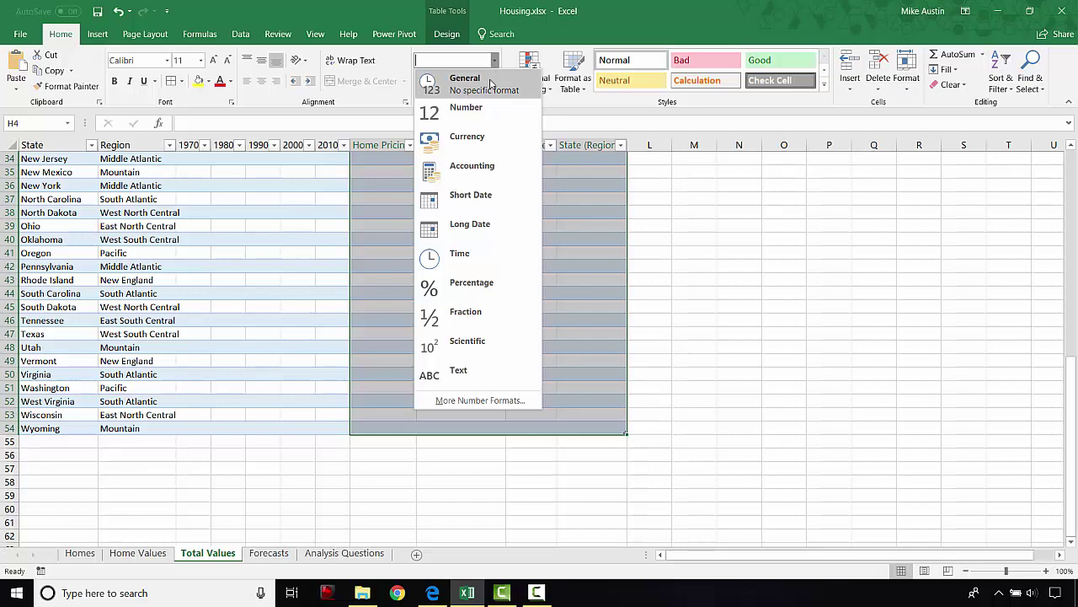
left_click(491, 82)
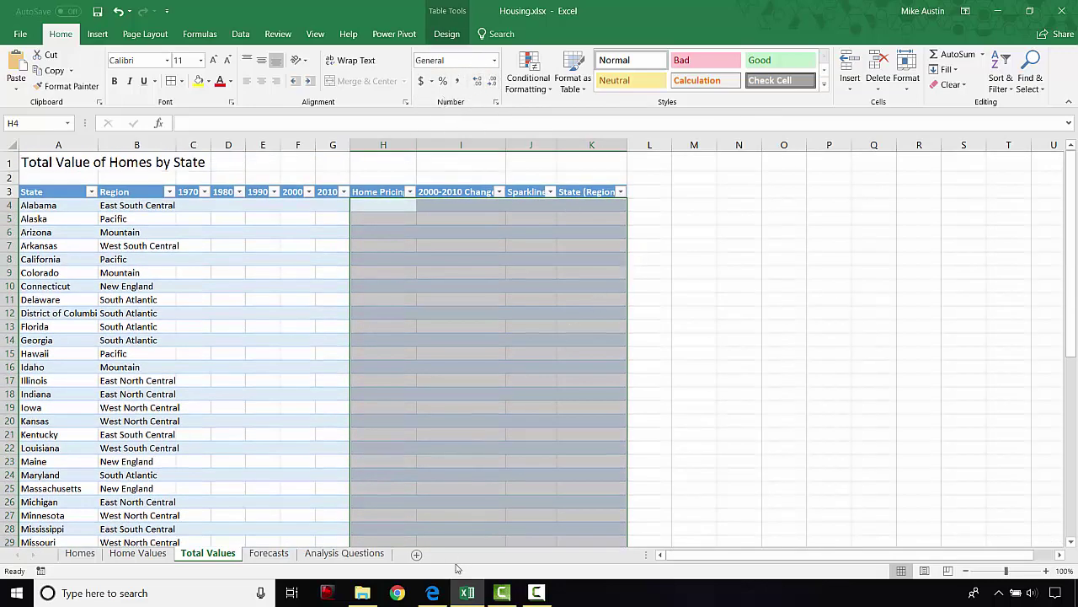
left_click(432, 592)
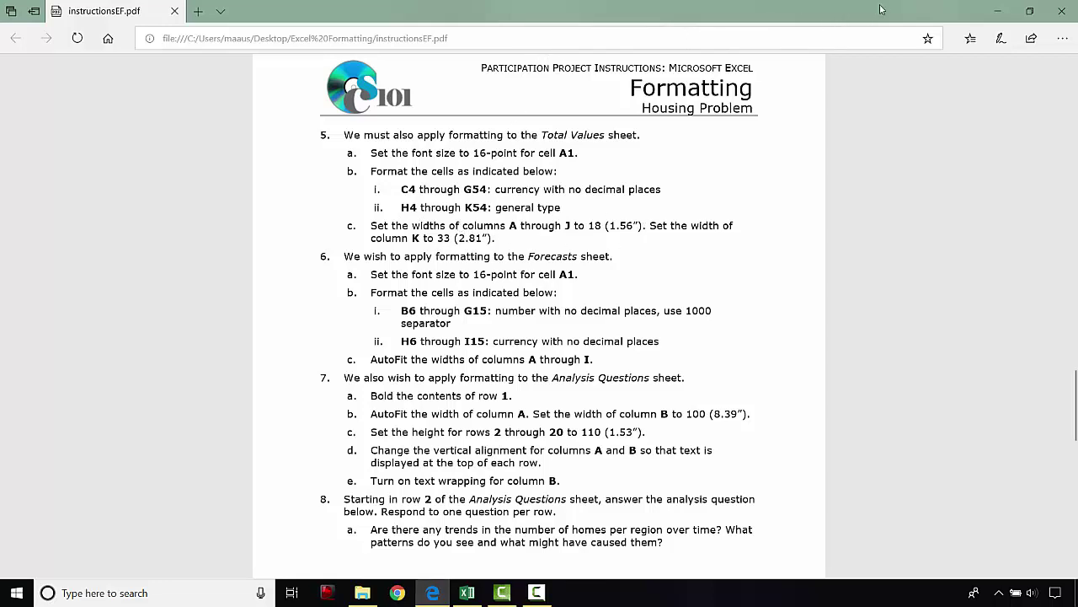
left_click(999, 11)
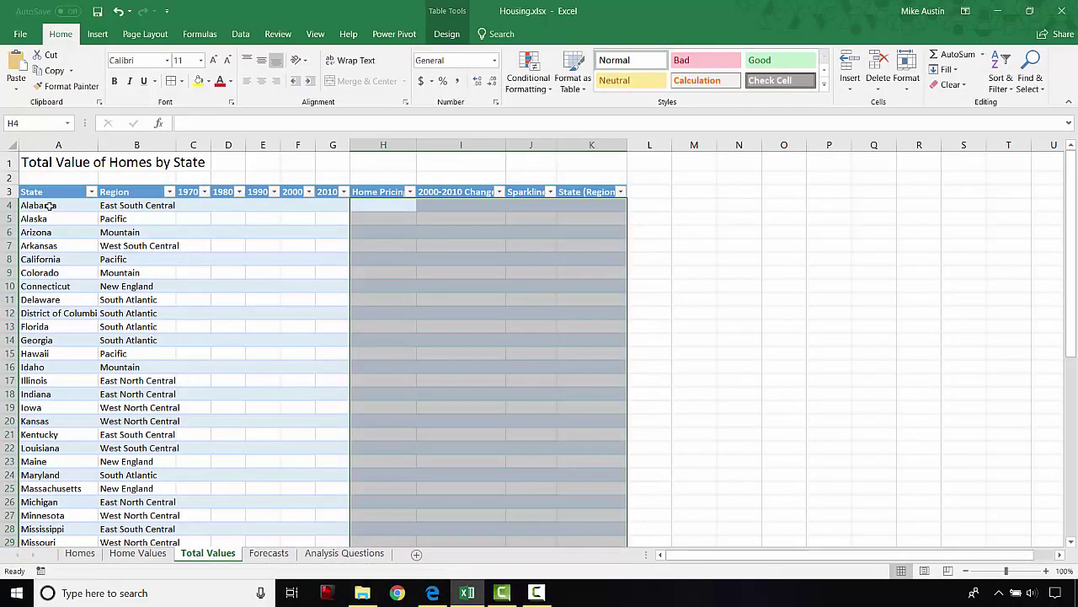
Step: Set columns A through J on Total Values to a width of 18
left_click_drag(57, 145, 521, 145)
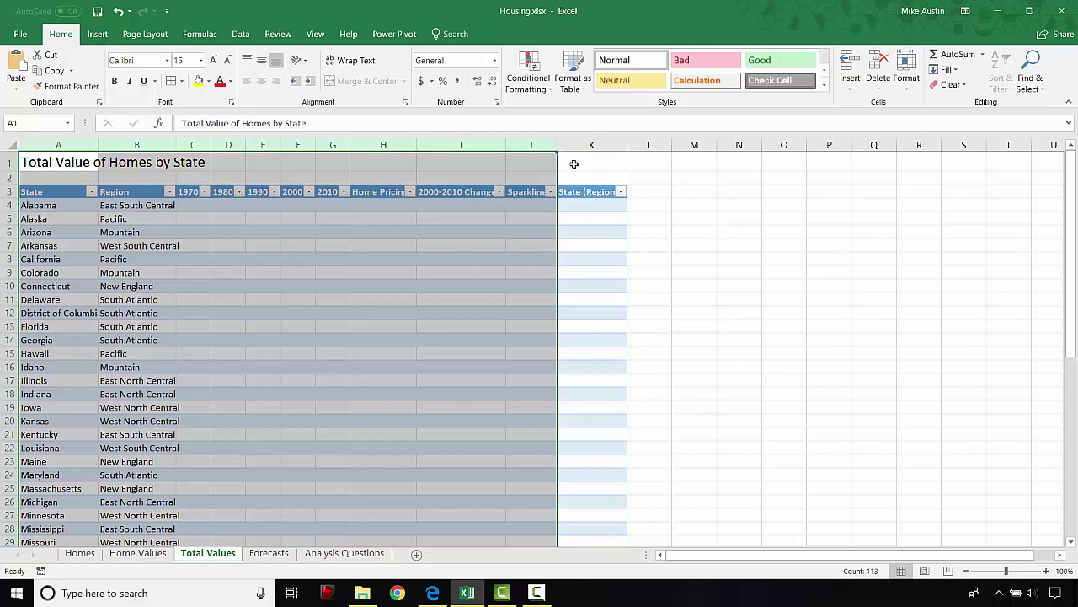
left_click(917, 89)
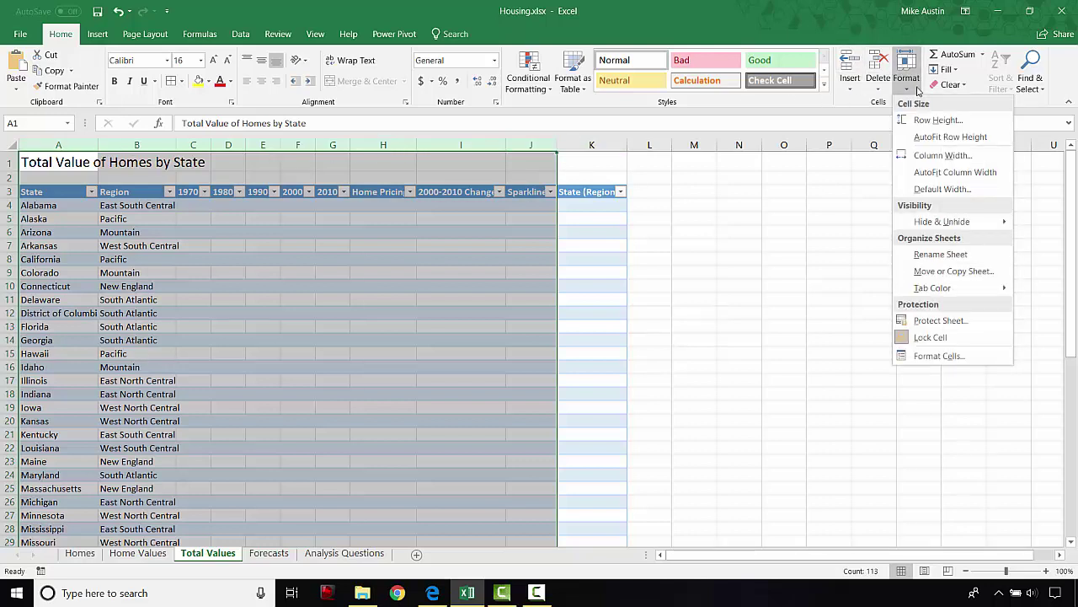
left_click(942, 155)
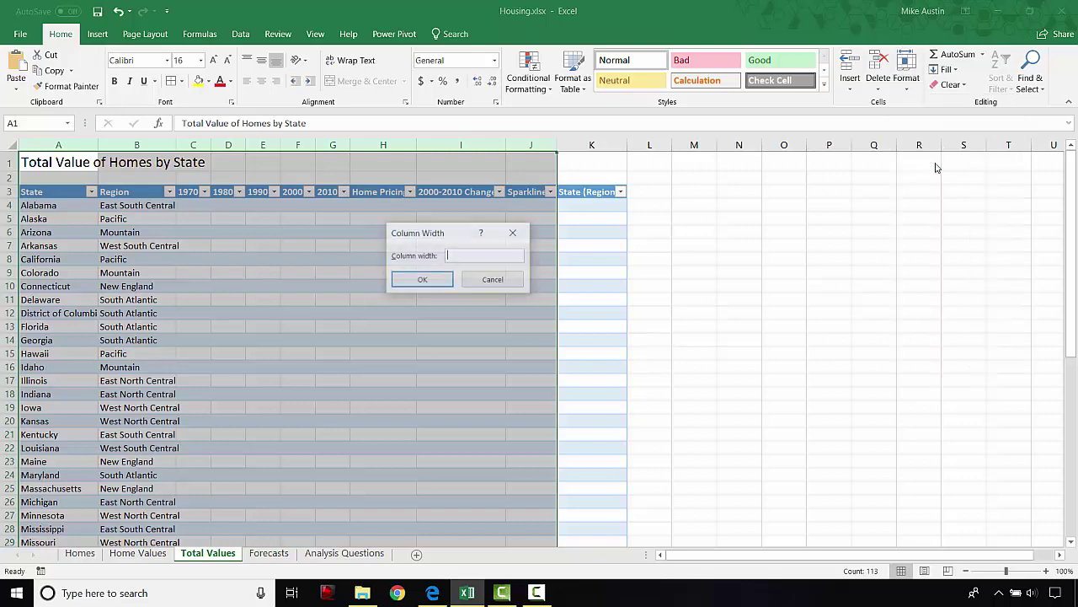
left_click(432, 595)
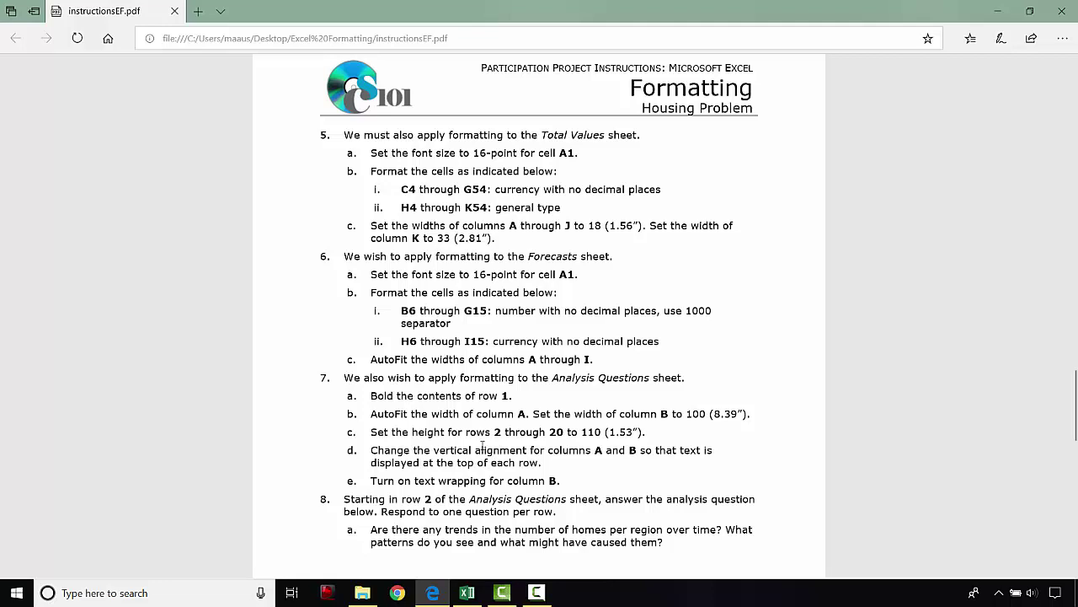
left_click(467, 592)
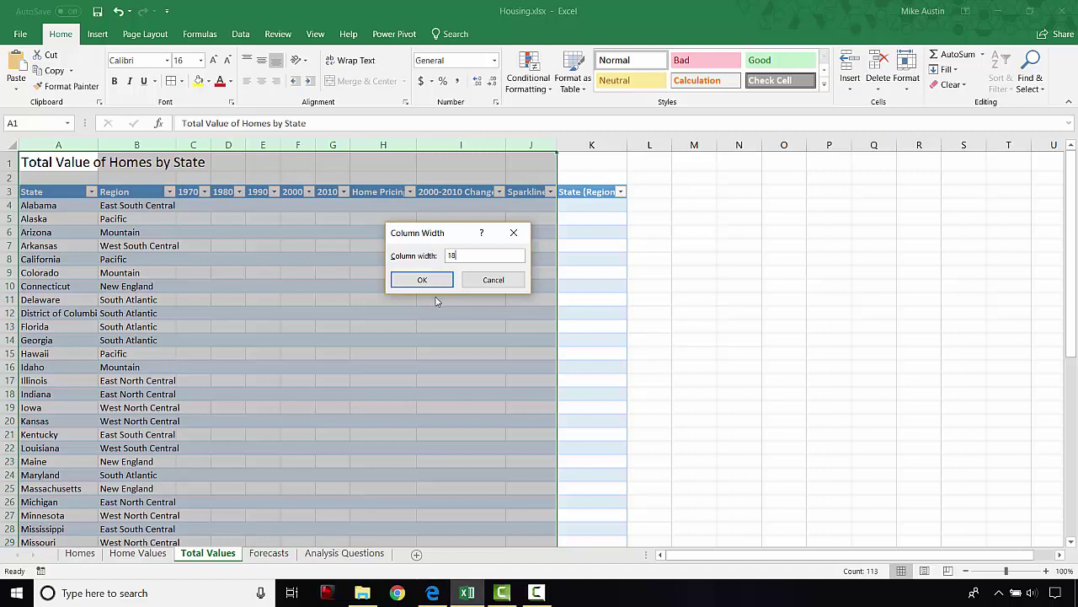
left_click(427, 282)
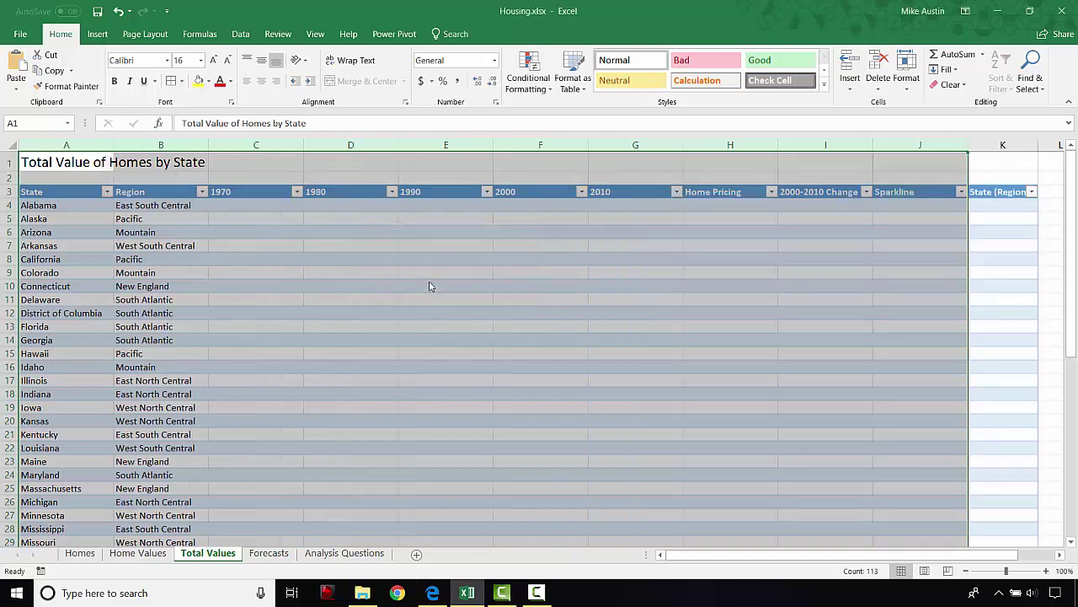
Step: Set column K to a width of 33
left_click(1026, 146)
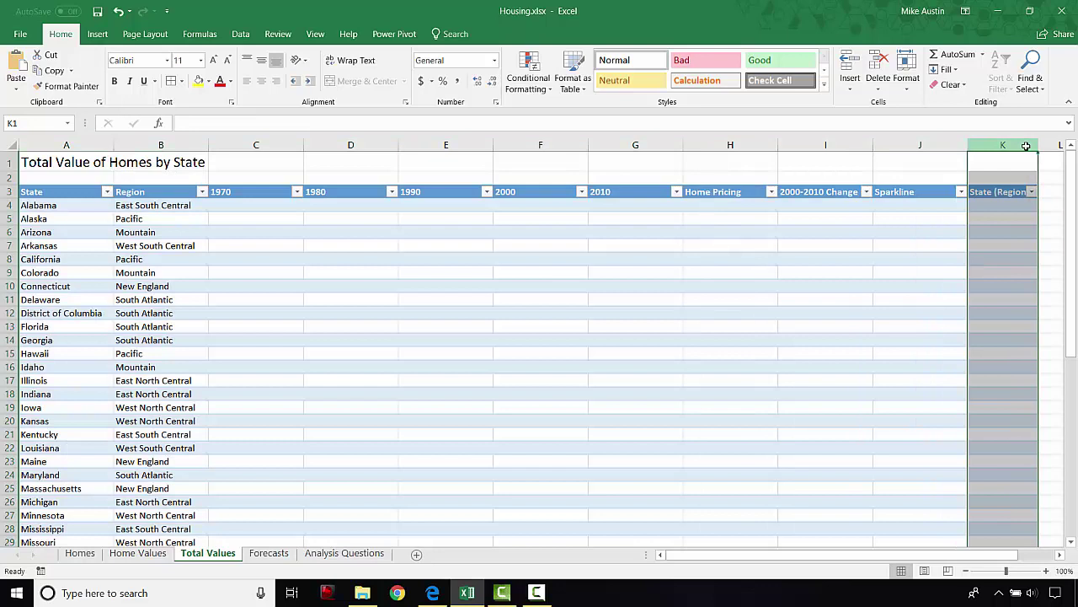
left_click(908, 77)
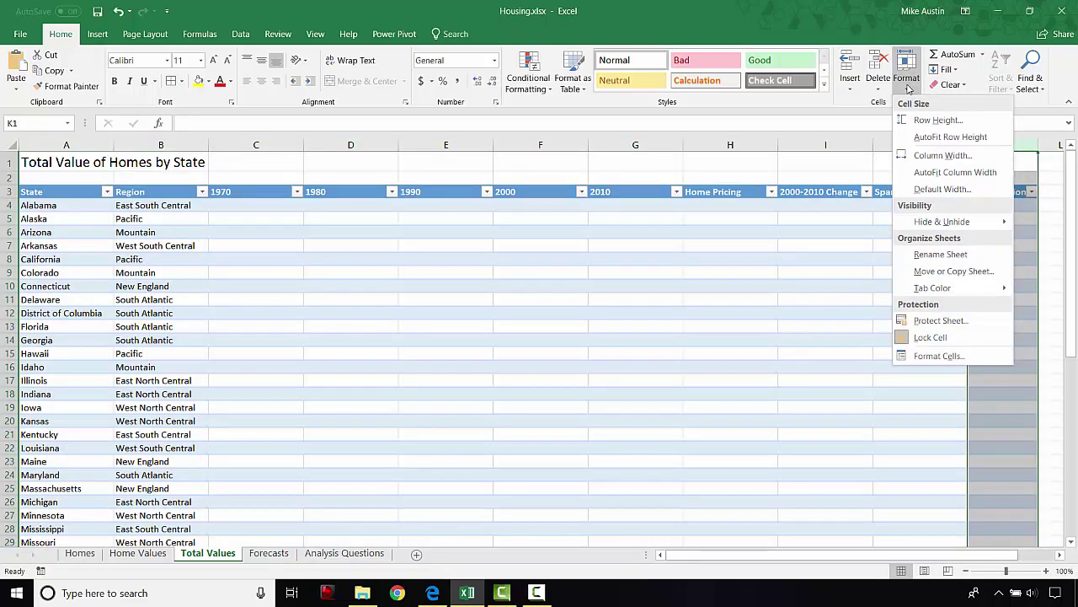
left_click(927, 157)
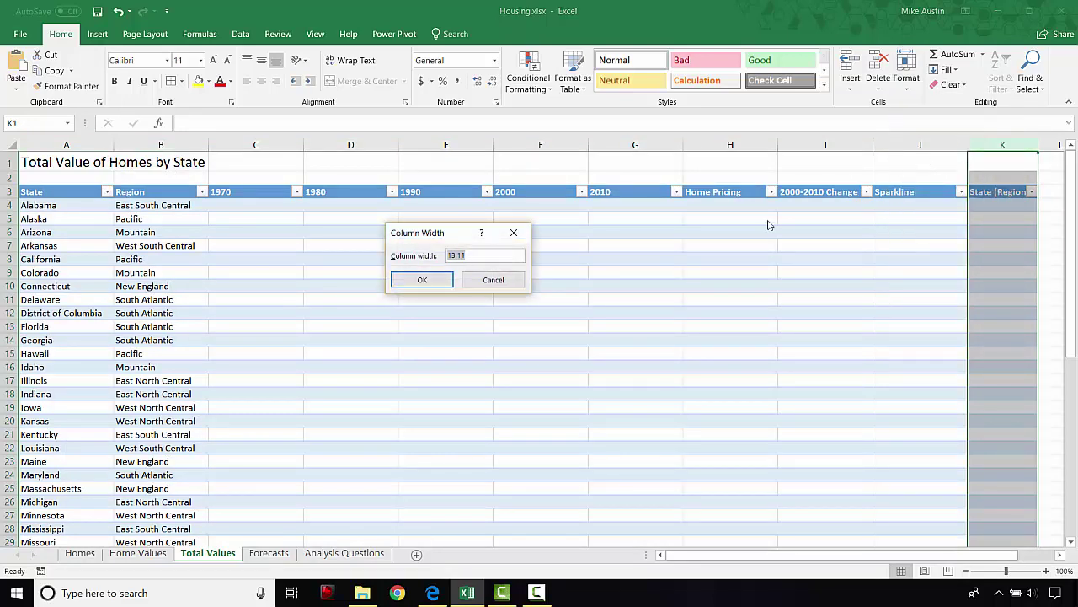
left_click(432, 592)
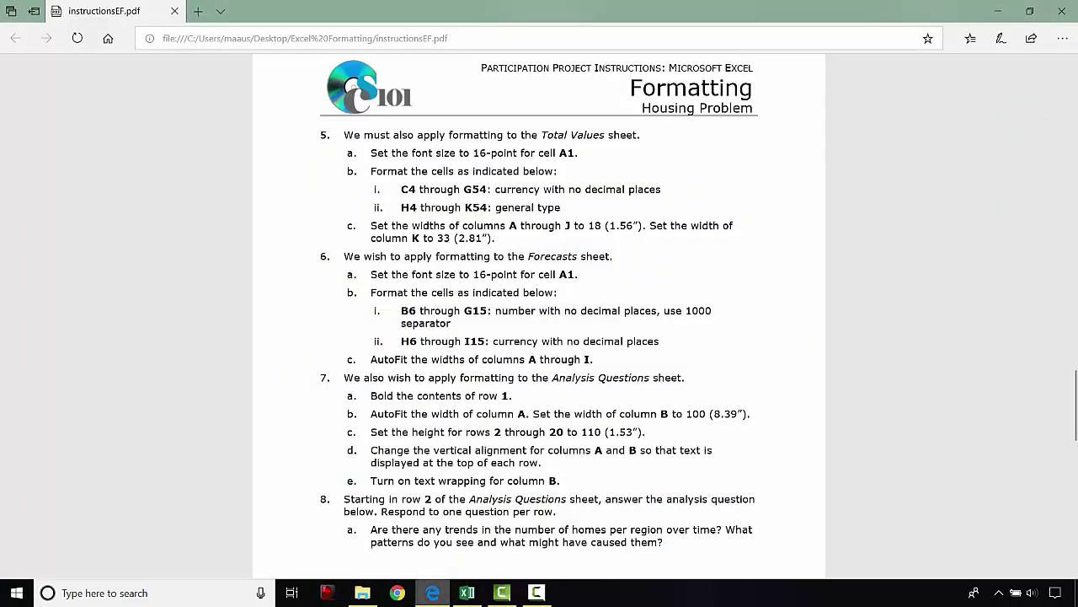
left_click(436, 598)
type("33")
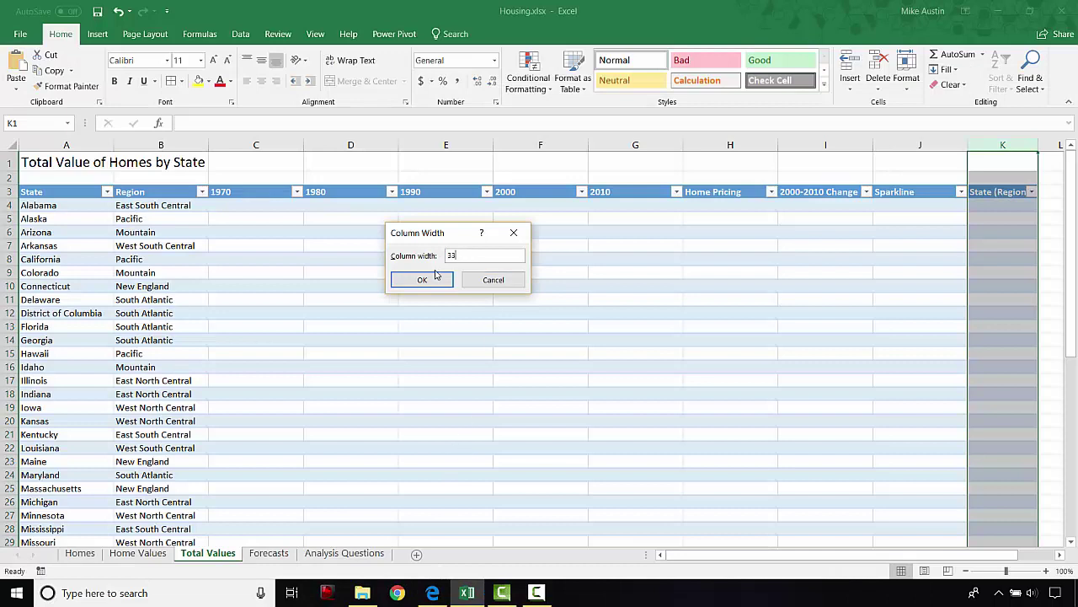
left_click(427, 281)
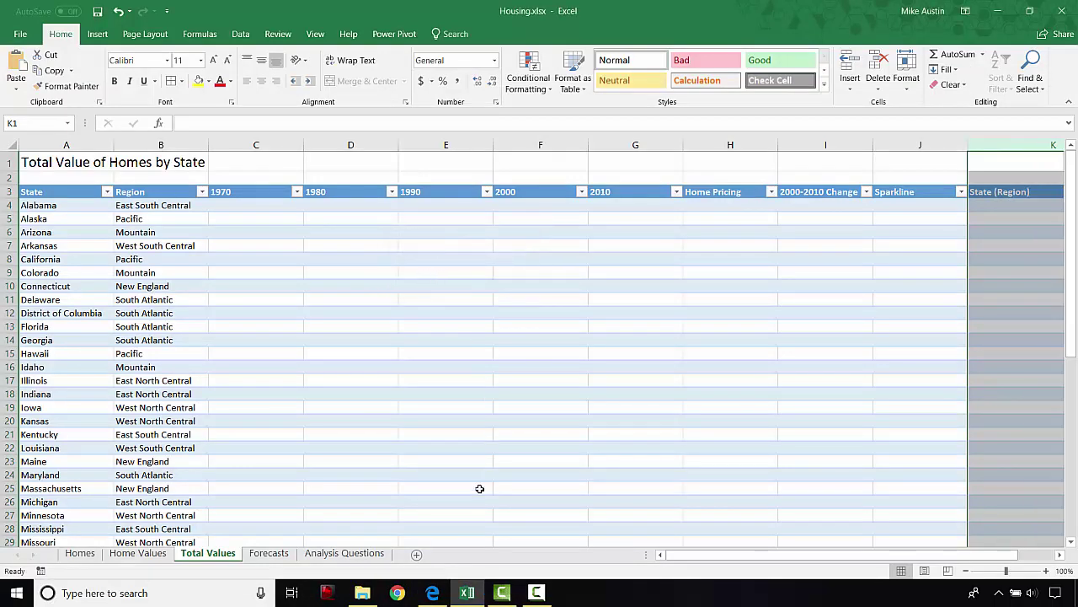
mouse_move(701, 556)
left_mouse_down()
mouse_move(762, 562)
mouse_move(702, 558)
left_mouse_up()
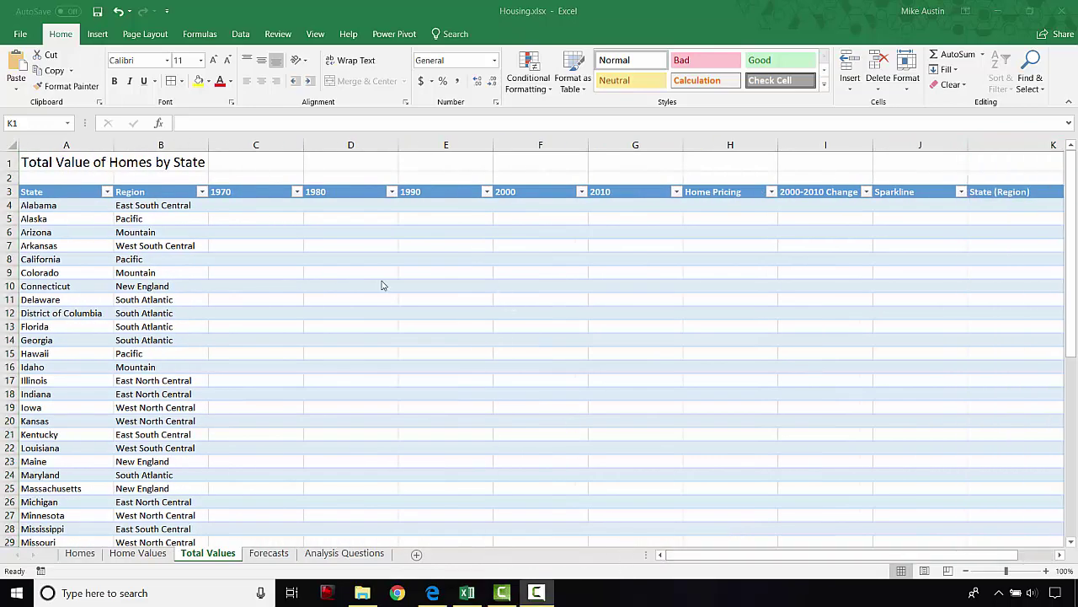
Step: Switch to the Forecasts sheet and read its instructions in the PDF
left_click(268, 553)
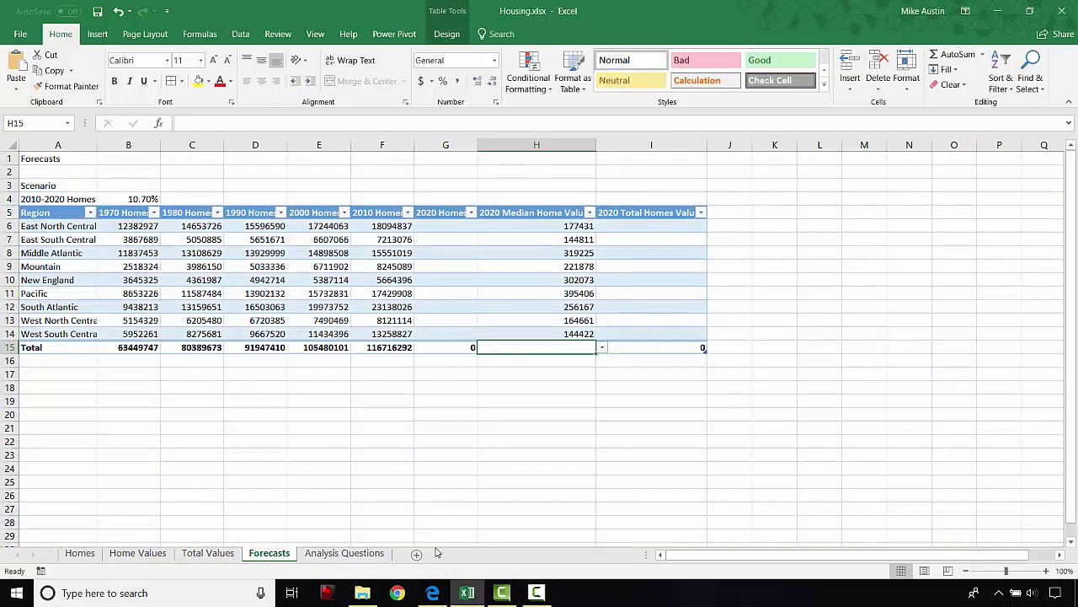
left_click(434, 593)
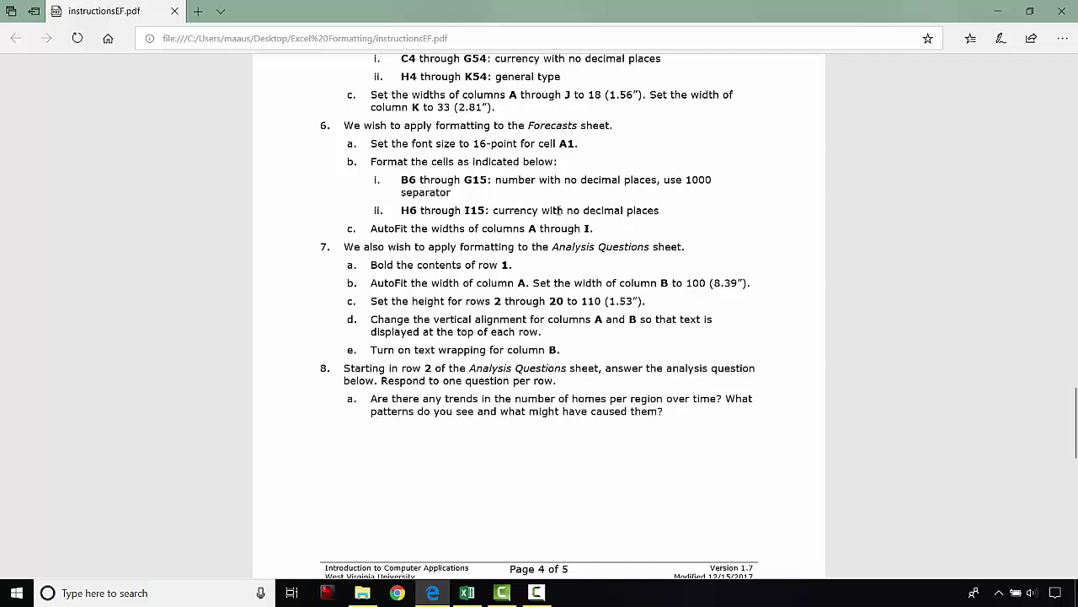
left_click(467, 593)
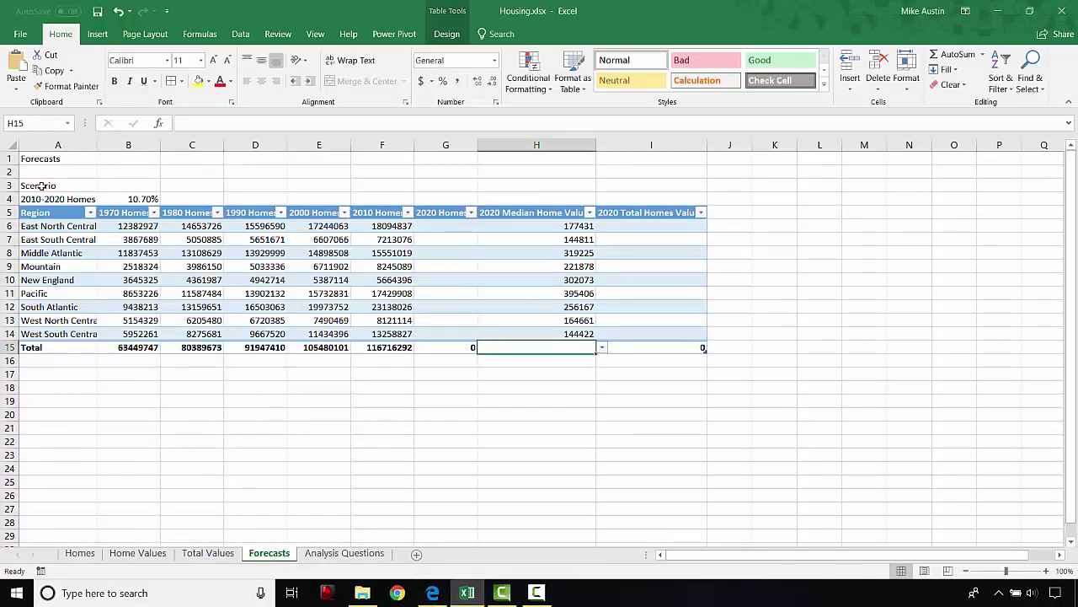
Step: Set the Forecasts title in A1 to 16-point, then read the next instruction
left_click(48, 162)
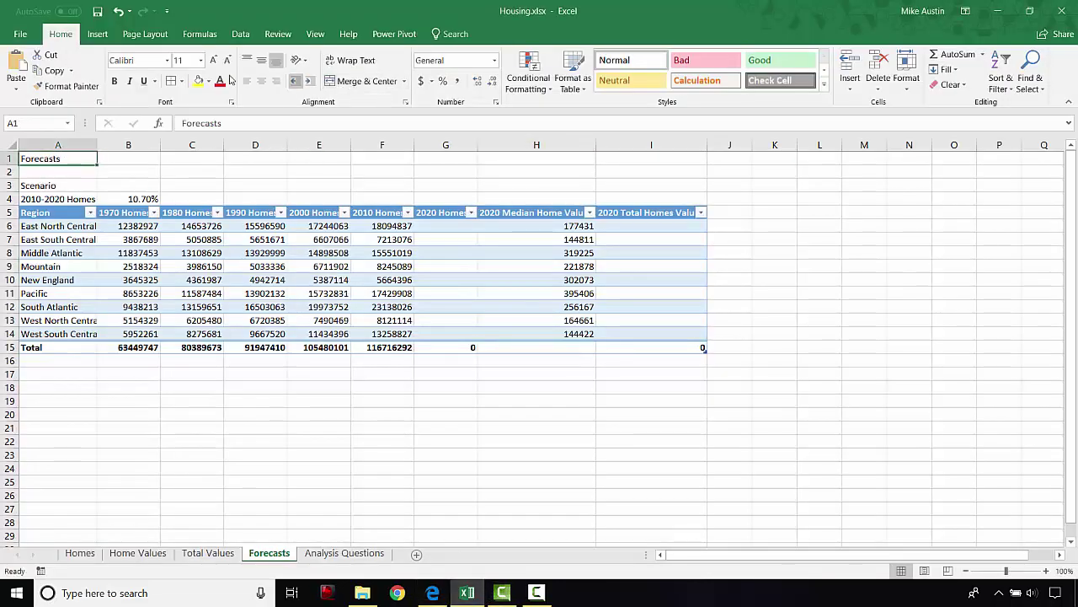
left_click(201, 61)
left_click(187, 160)
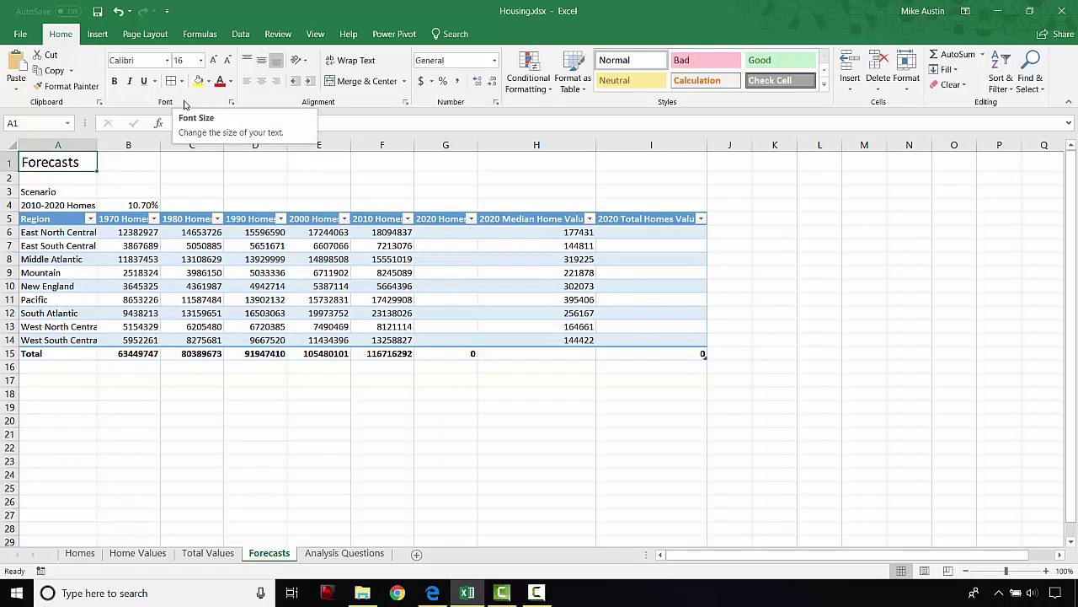
left_click(432, 592)
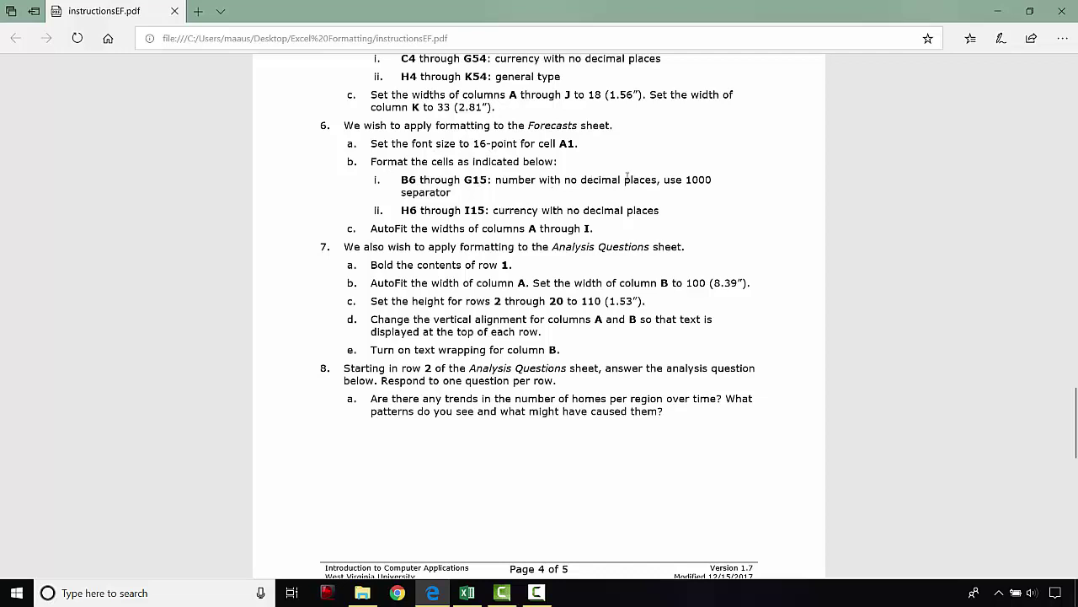
left_click(467, 593)
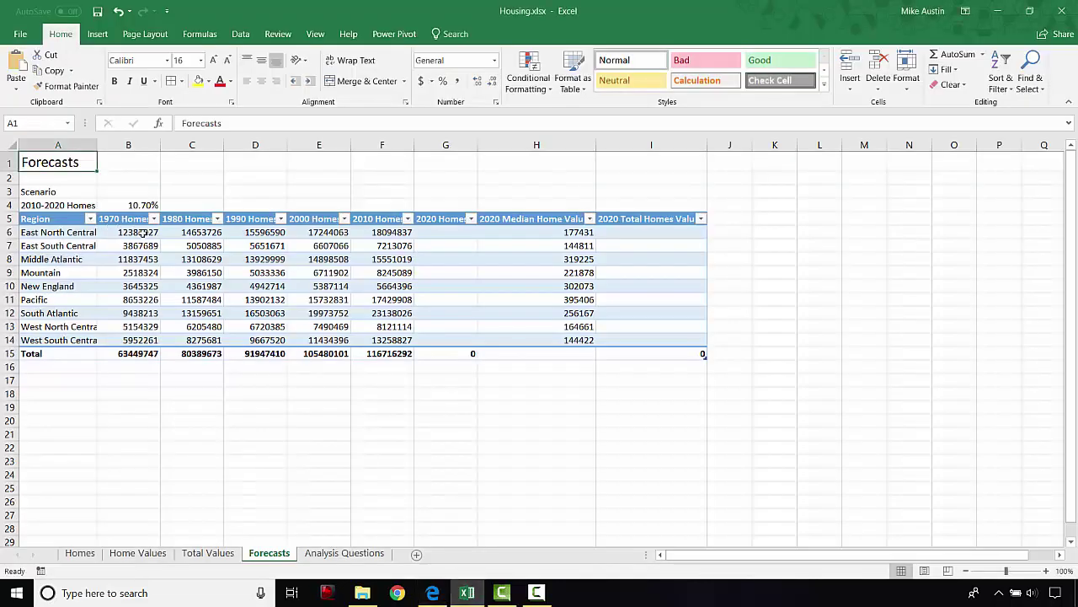
Step: Format B6:G15 as Number with 0 decimals and a 1000 separator
left_click(142, 233)
left_click_drag(141, 233, 439, 355)
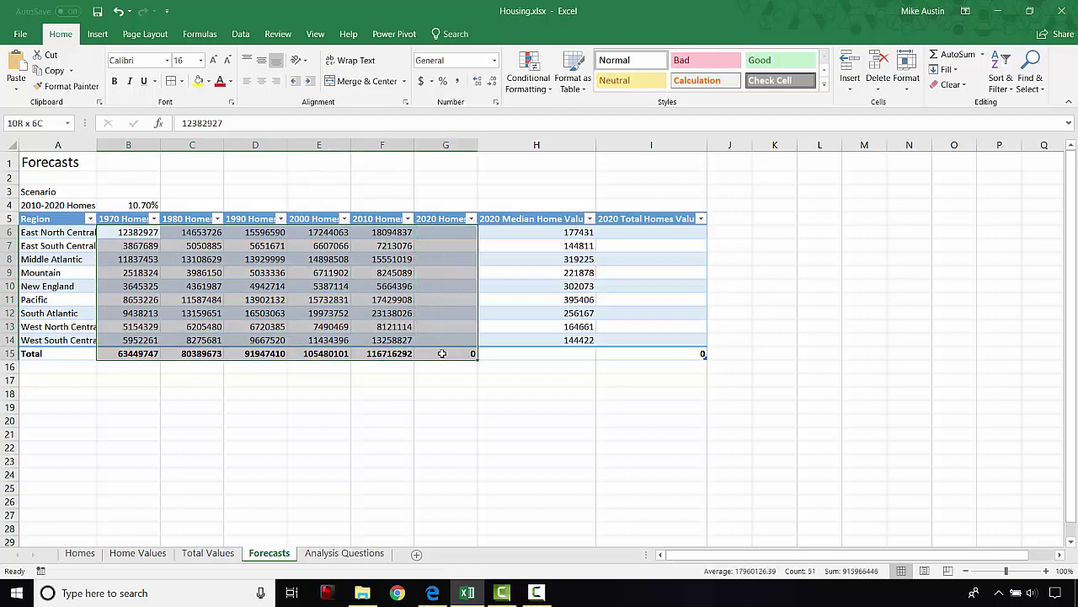
left_click(432, 593)
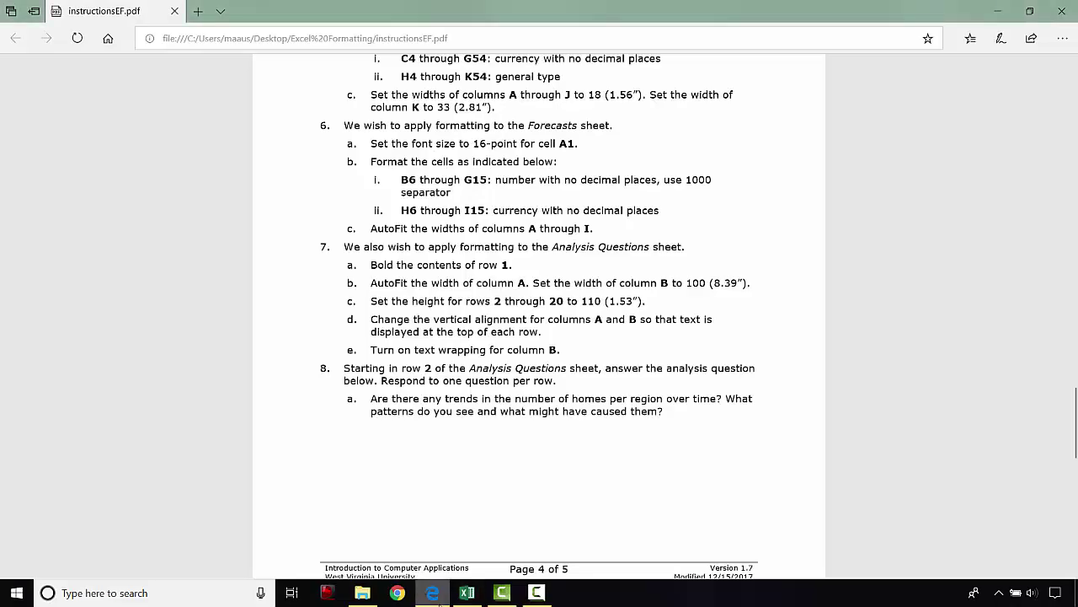
left_click(467, 593)
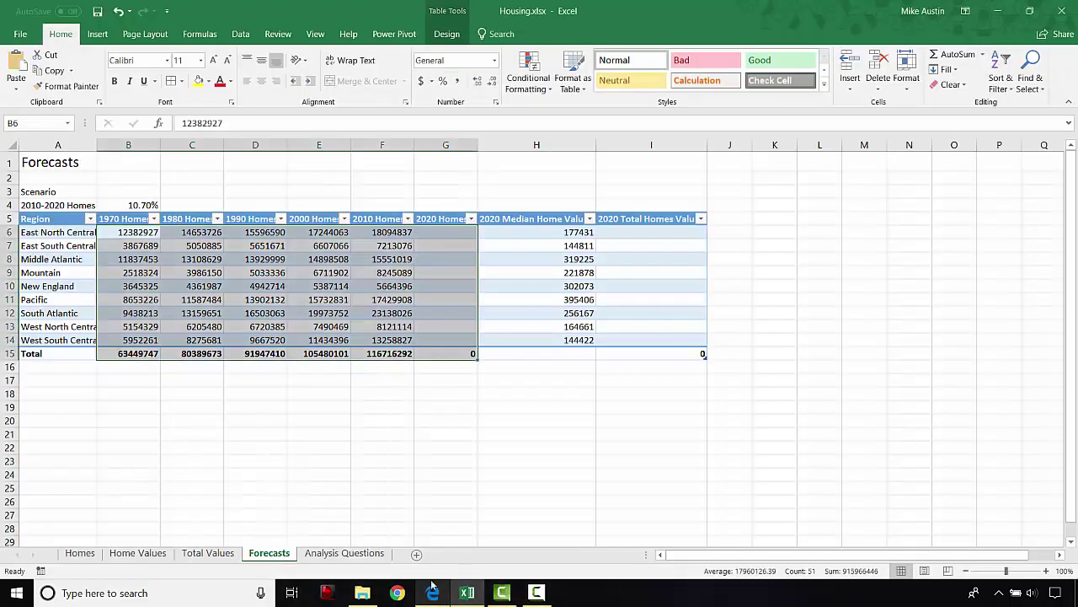
left_click(496, 103)
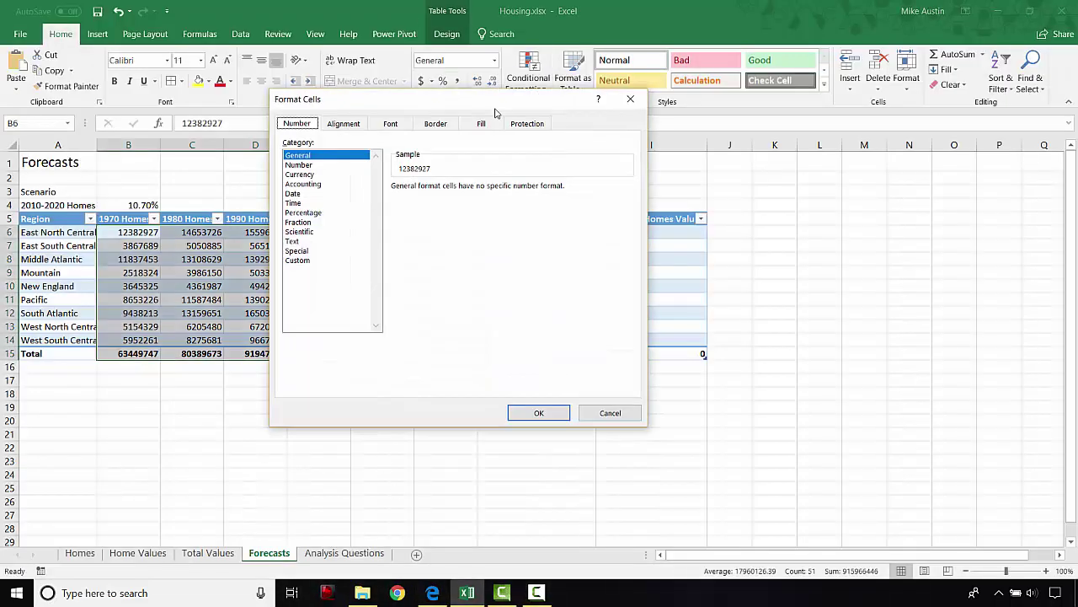
left_click(316, 166)
left_click(489, 190)
left_click(490, 190)
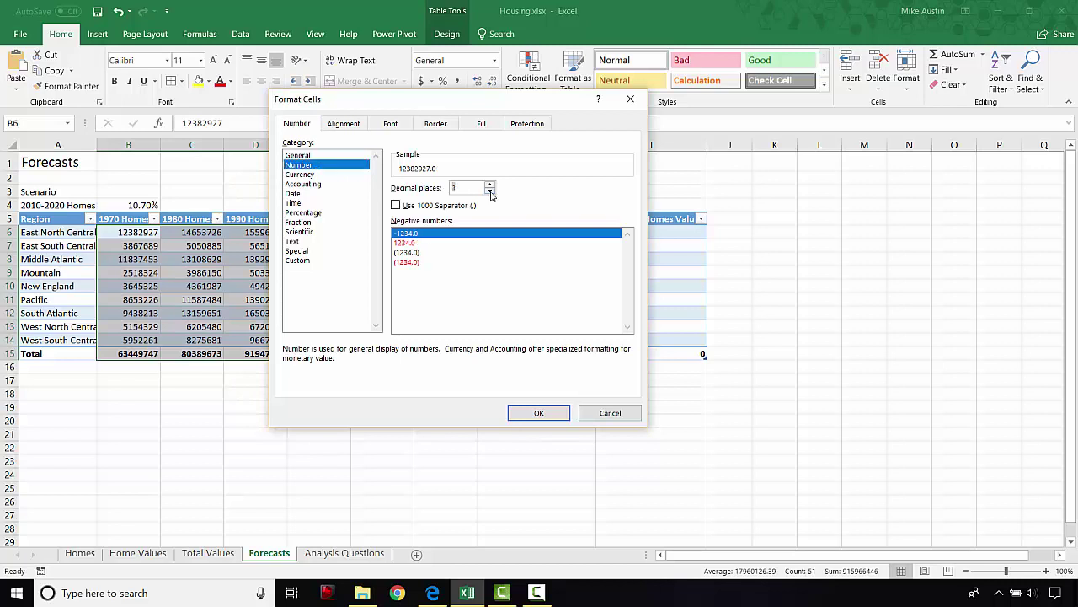
left_click(397, 206)
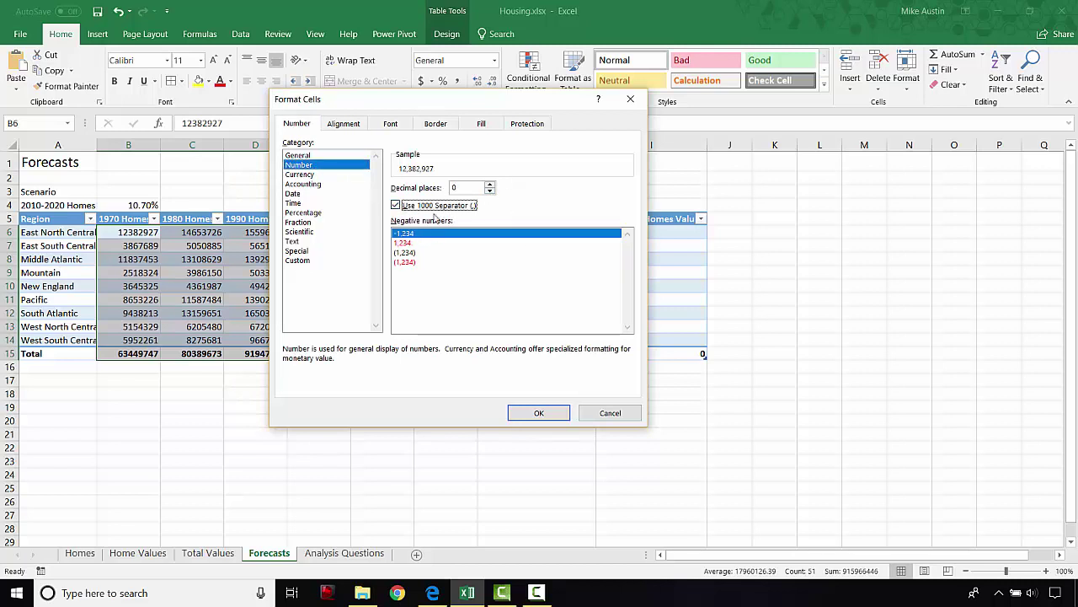
left_click(539, 413)
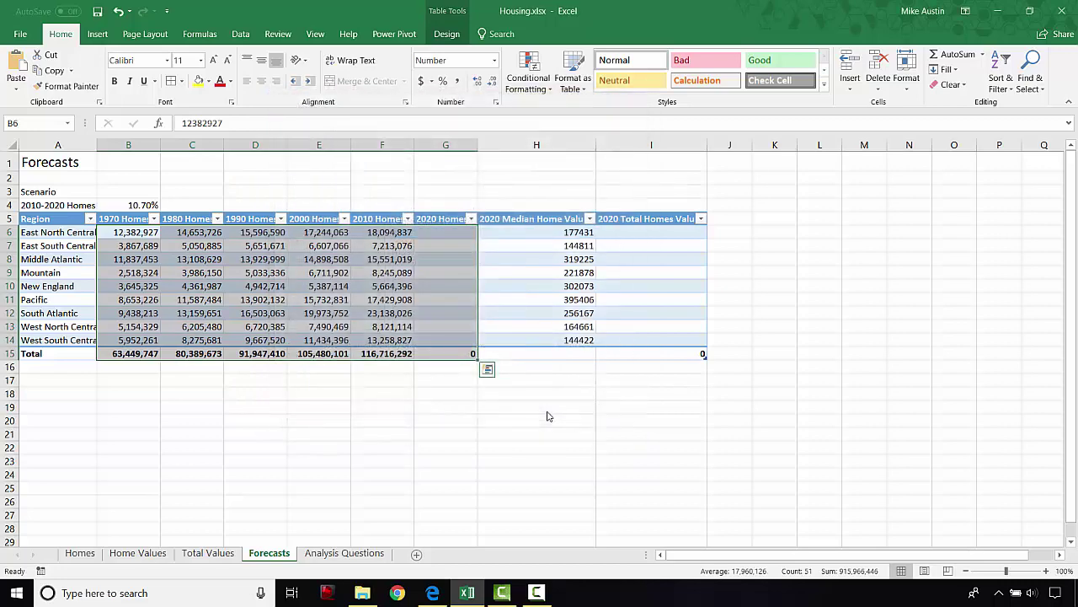
left_click(432, 593)
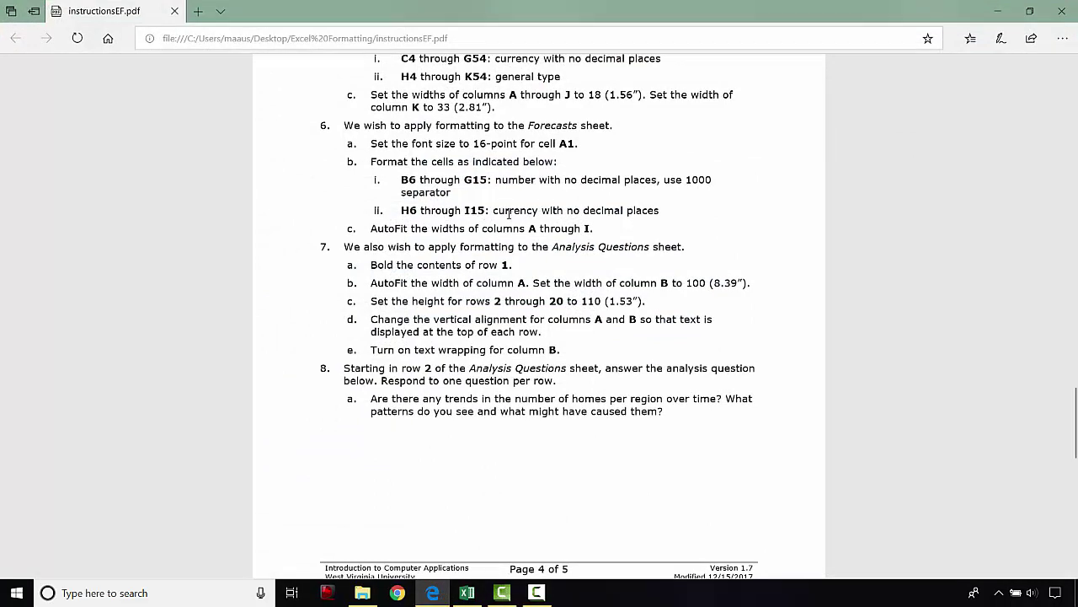
left_click(466, 592)
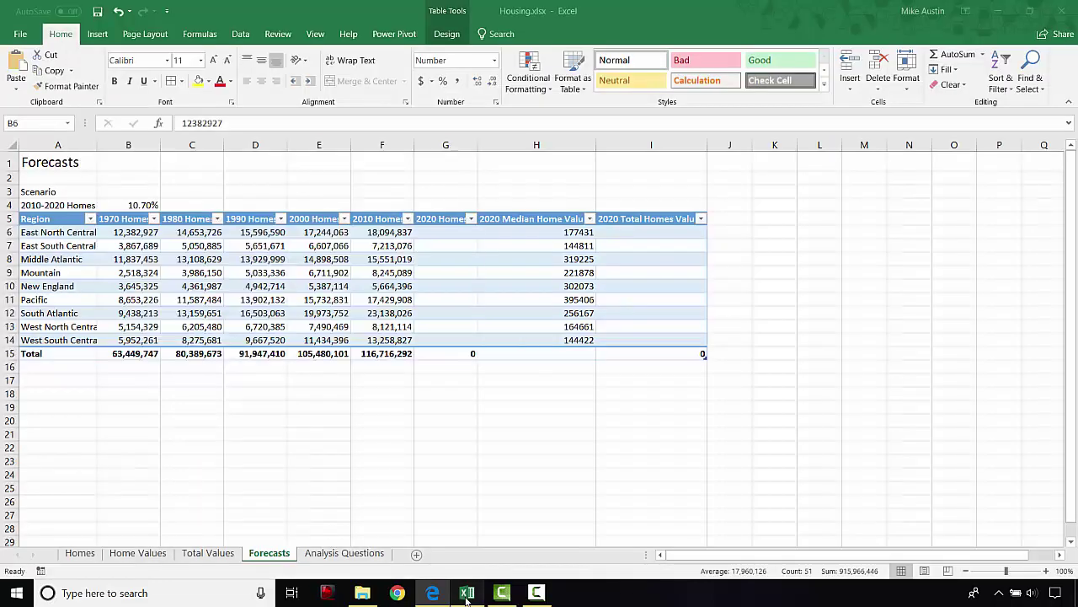
Step: Give H6:I15 the Currency format with 0 decimal places
left_click(544, 232)
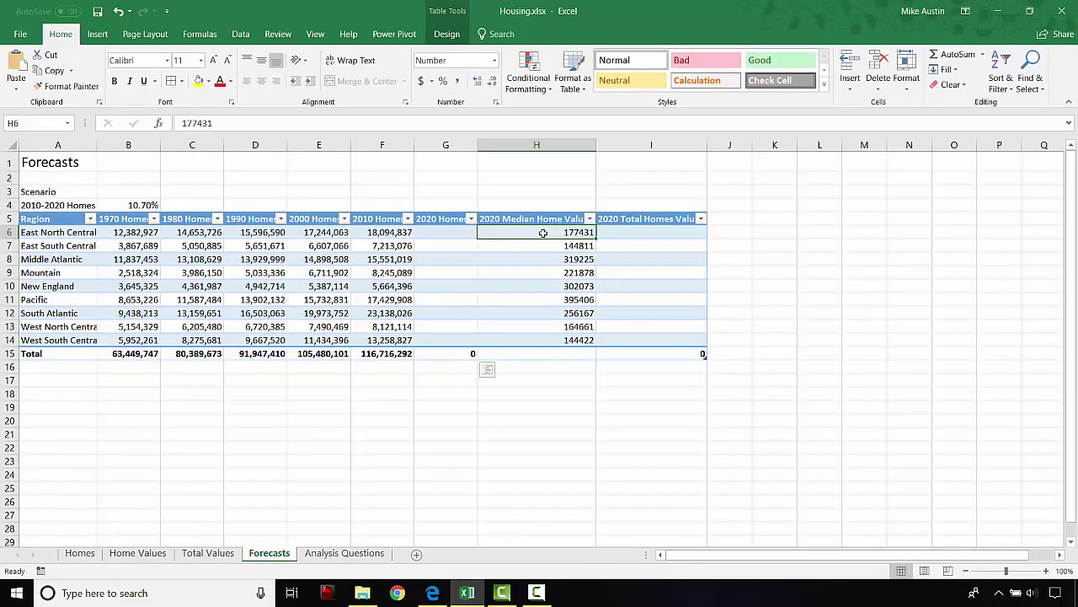
left_click_drag(543, 233, 642, 348)
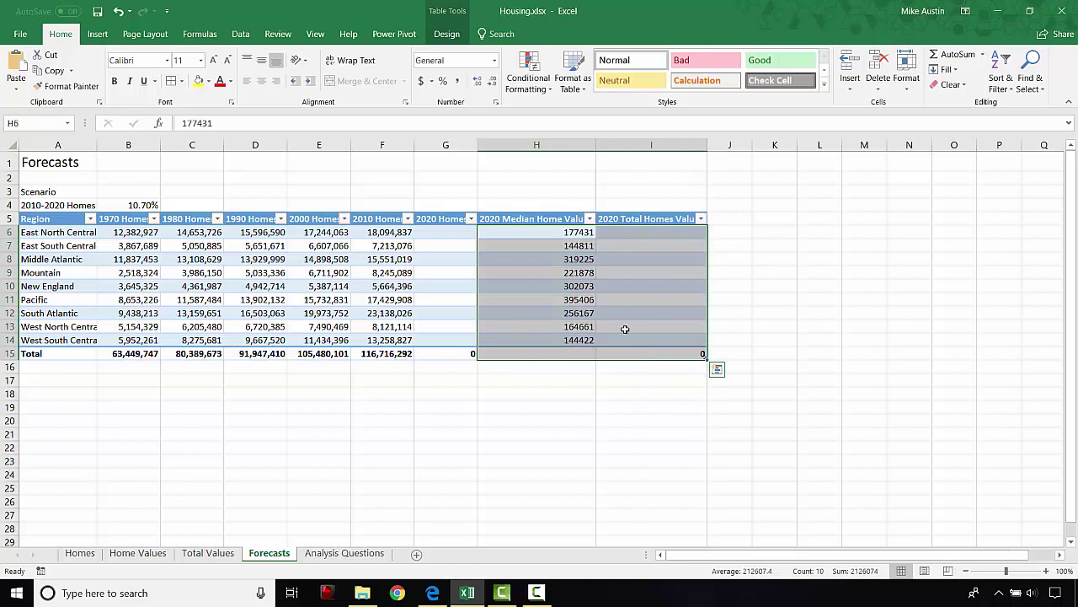
left_click(496, 102)
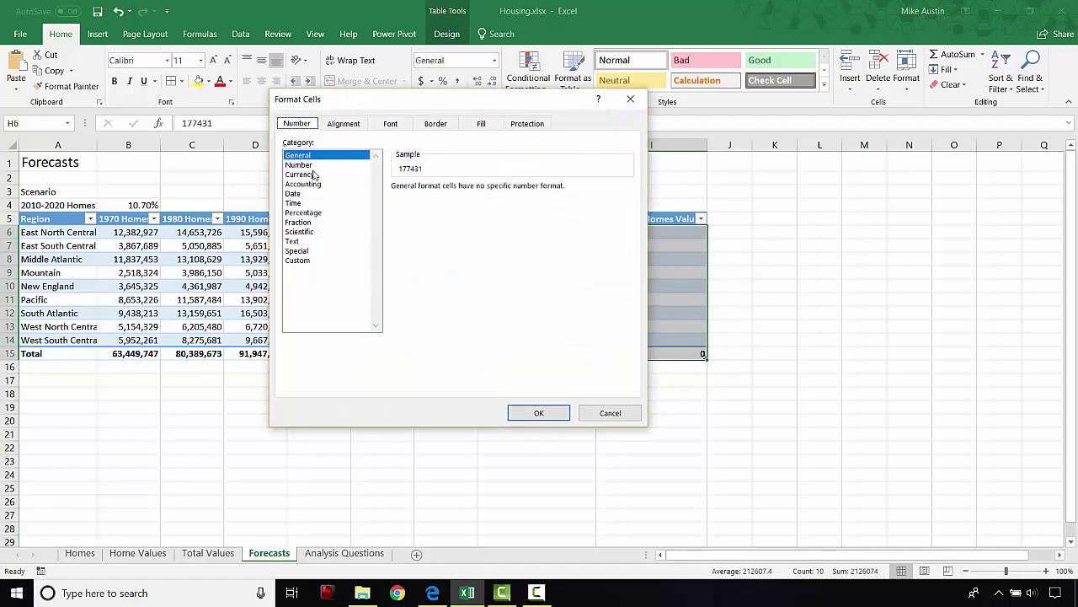
left_click(310, 176)
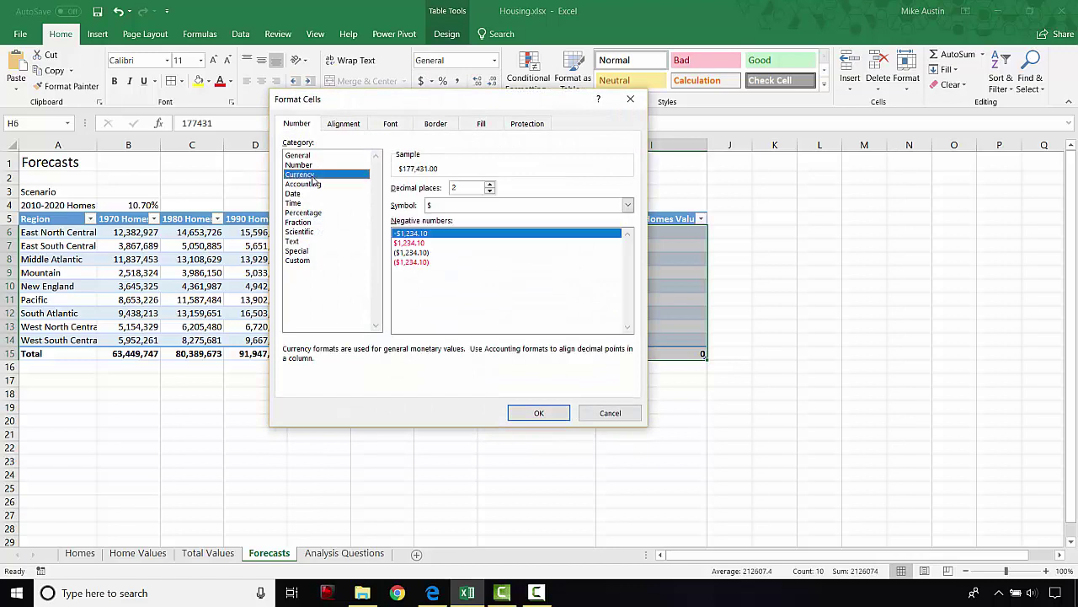
left_click(489, 191)
left_click(490, 191)
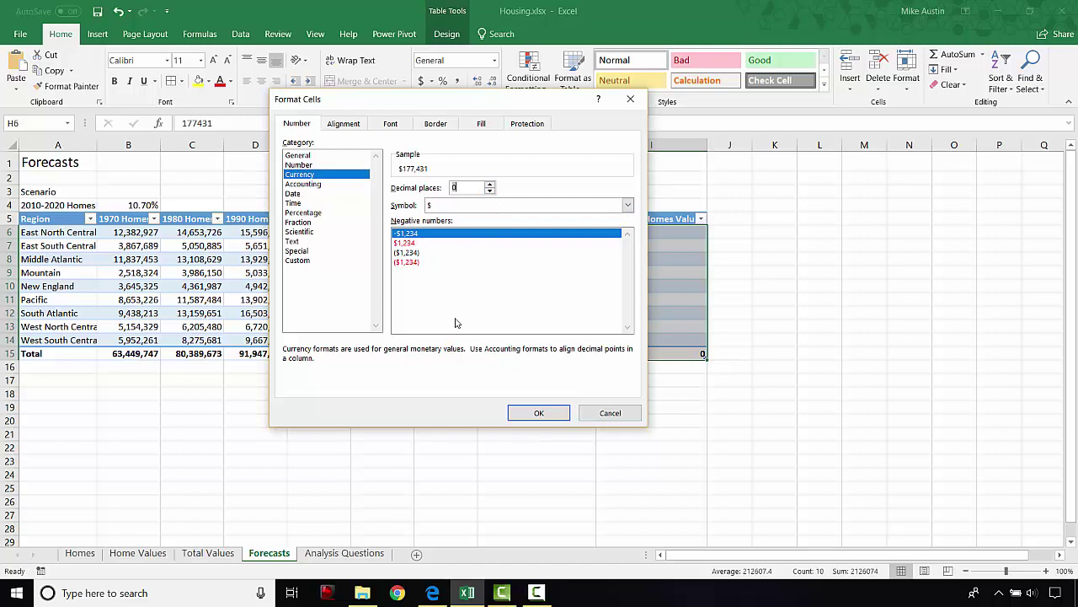
left_click(538, 412)
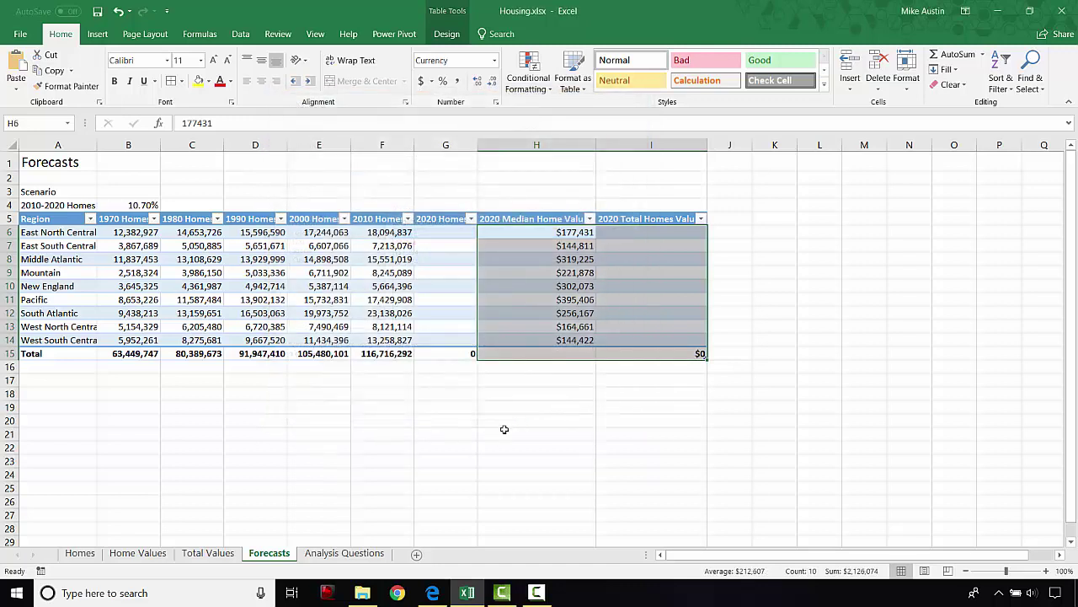
Step: AutoFit Forecasts columns A–I so headings like '2020 Median Home Value' show in full
left_click(443, 595)
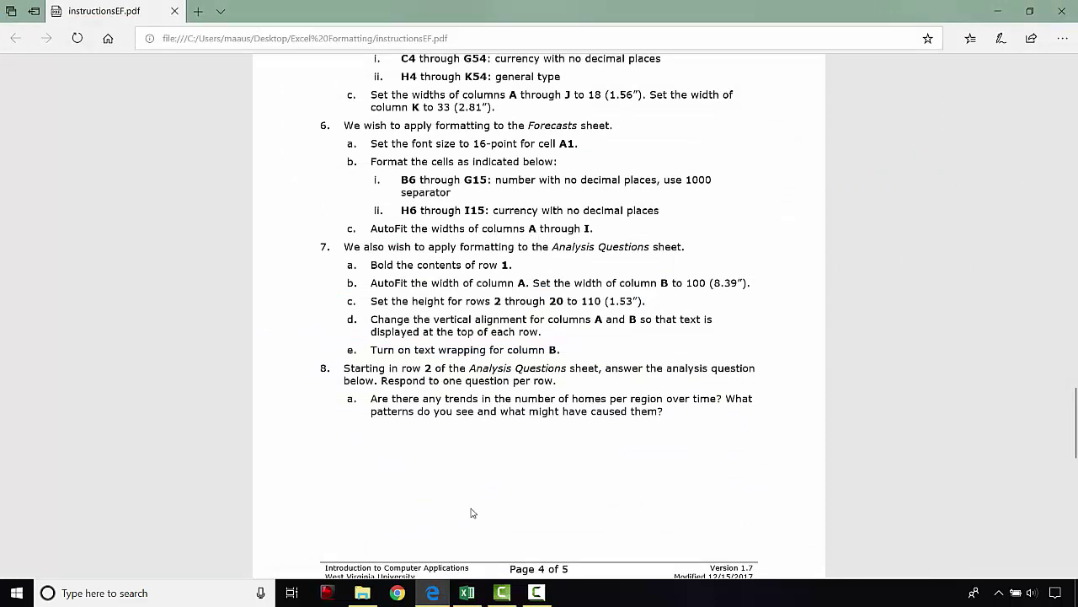
left_click(467, 592)
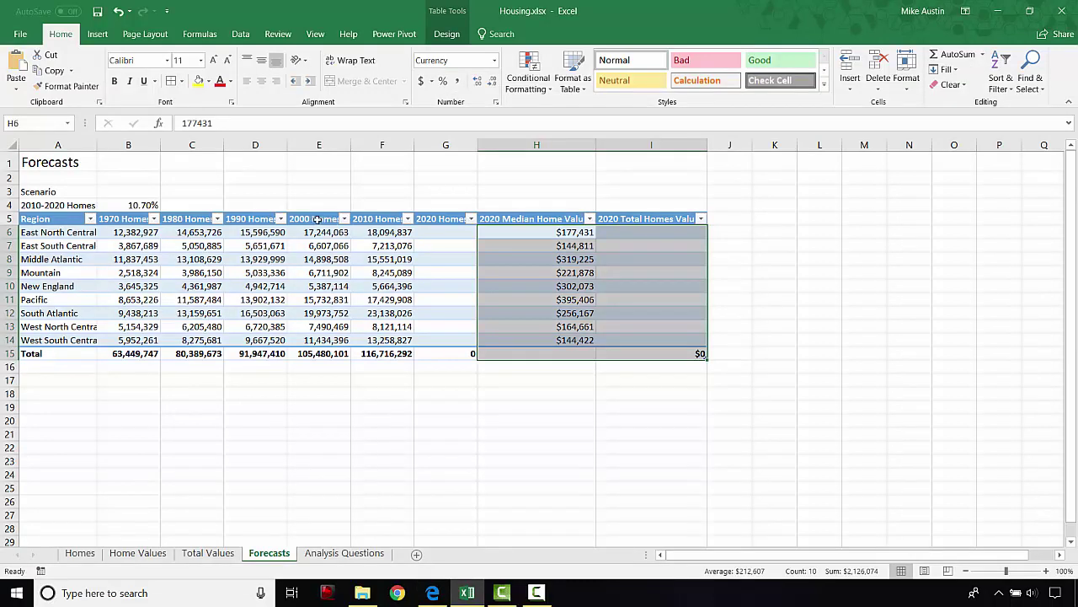
left_click_drag(57, 148, 649, 137)
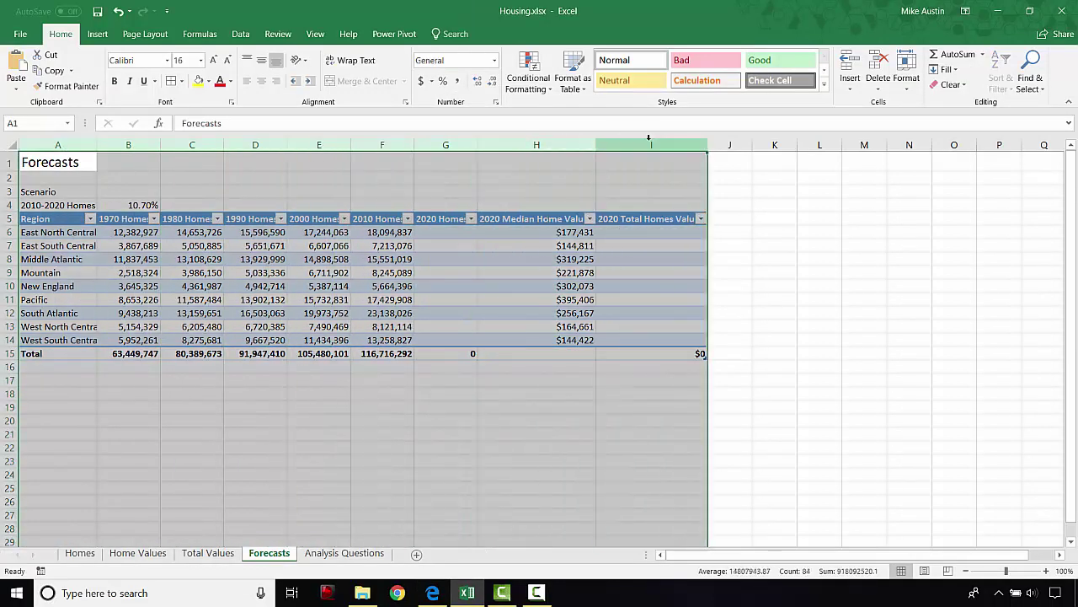
left_click(910, 88)
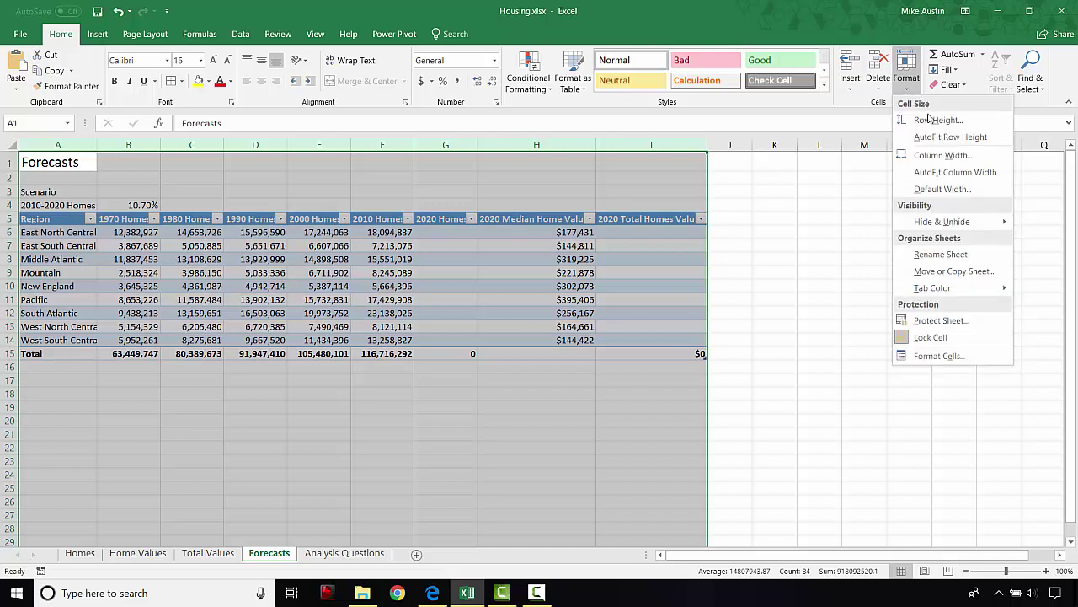
left_click(947, 172)
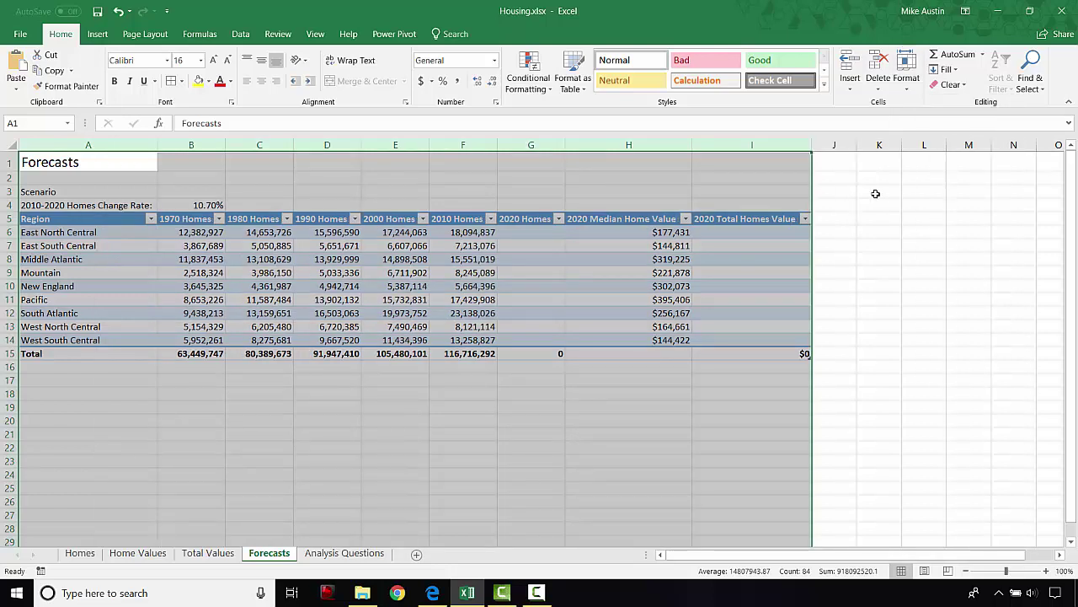
left_click(515, 267)
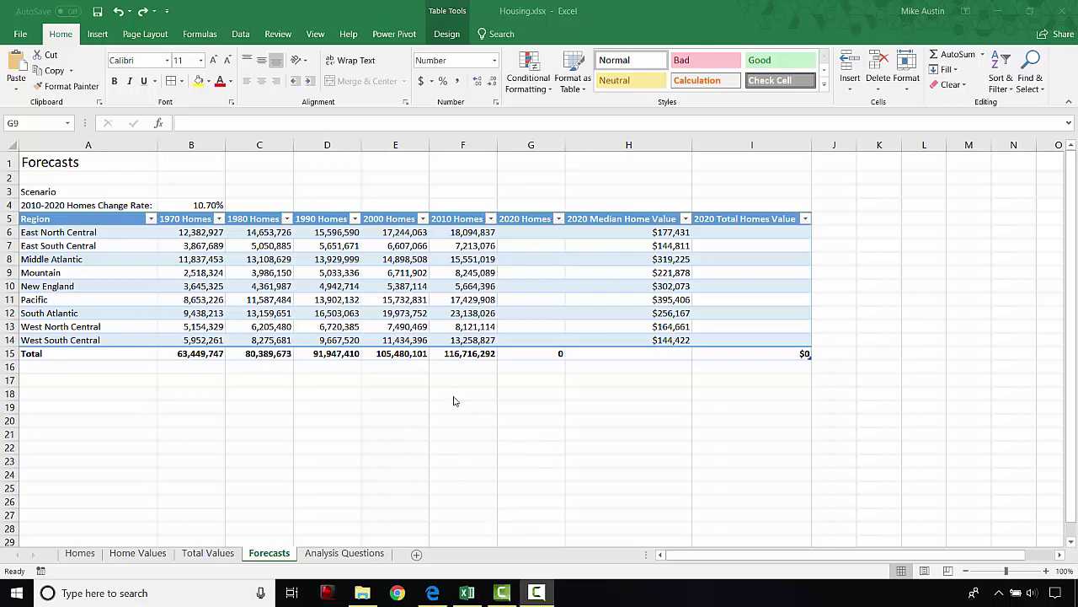
Step: Bold the 'Question Number' and 'Response' headings in row 1 of the Analysis Questions sheet
left_click(337, 554)
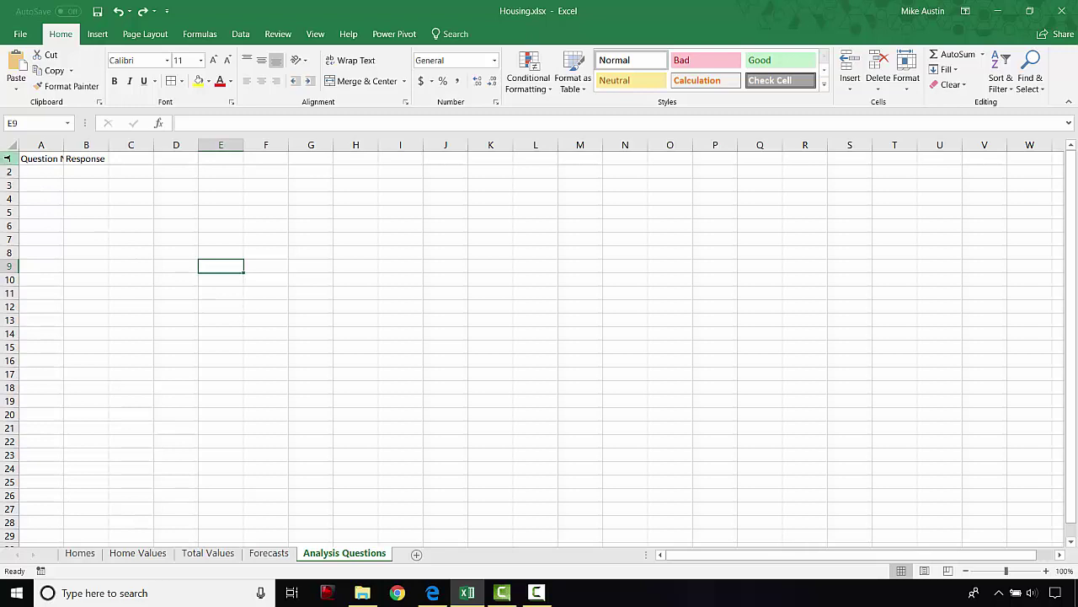
left_click(8, 157)
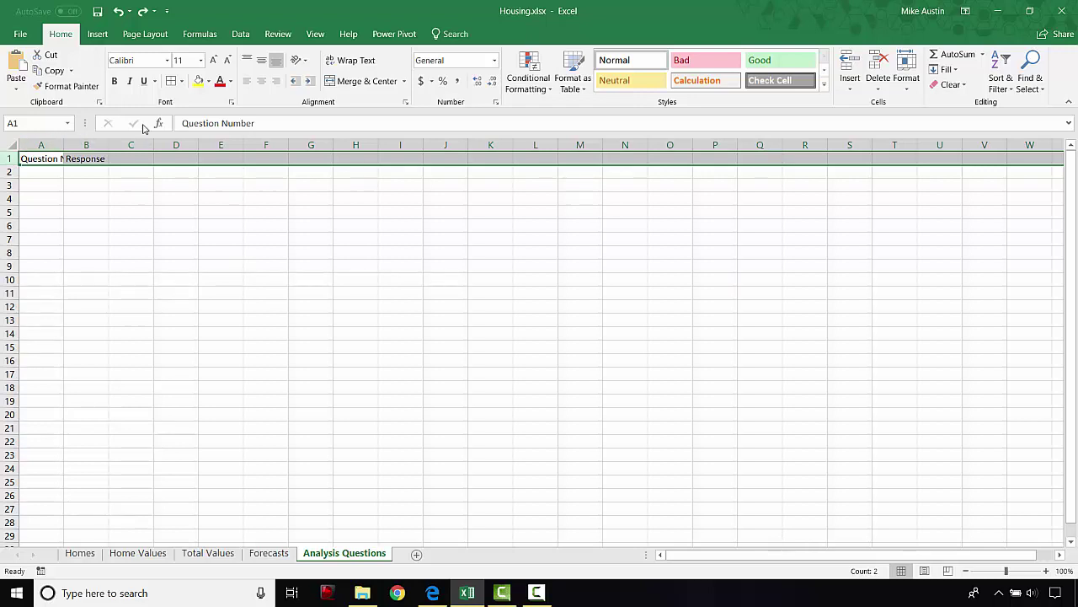
left_click(114, 82)
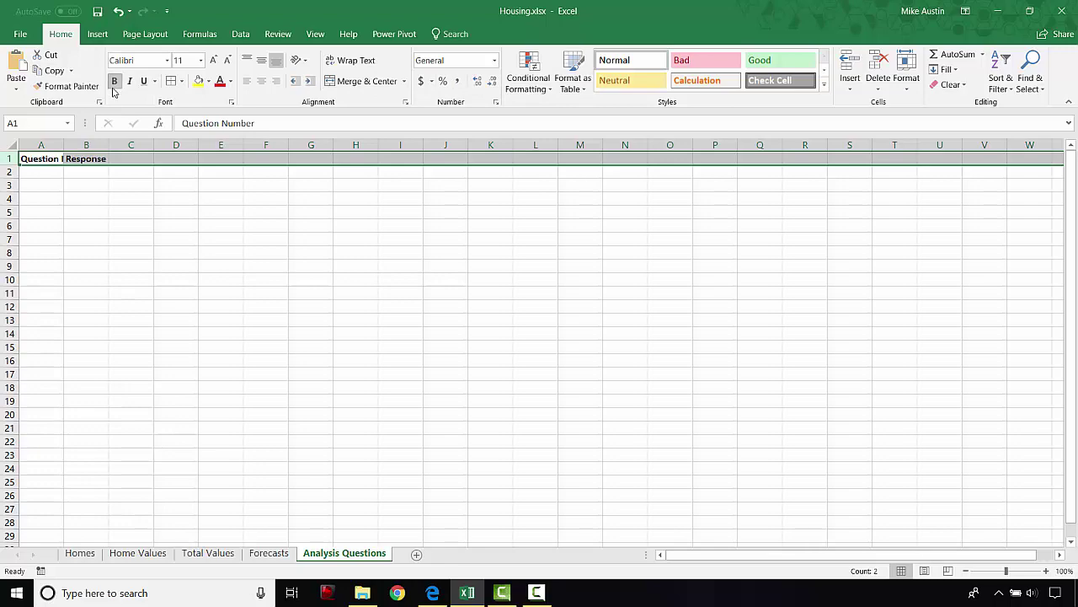
left_click(432, 593)
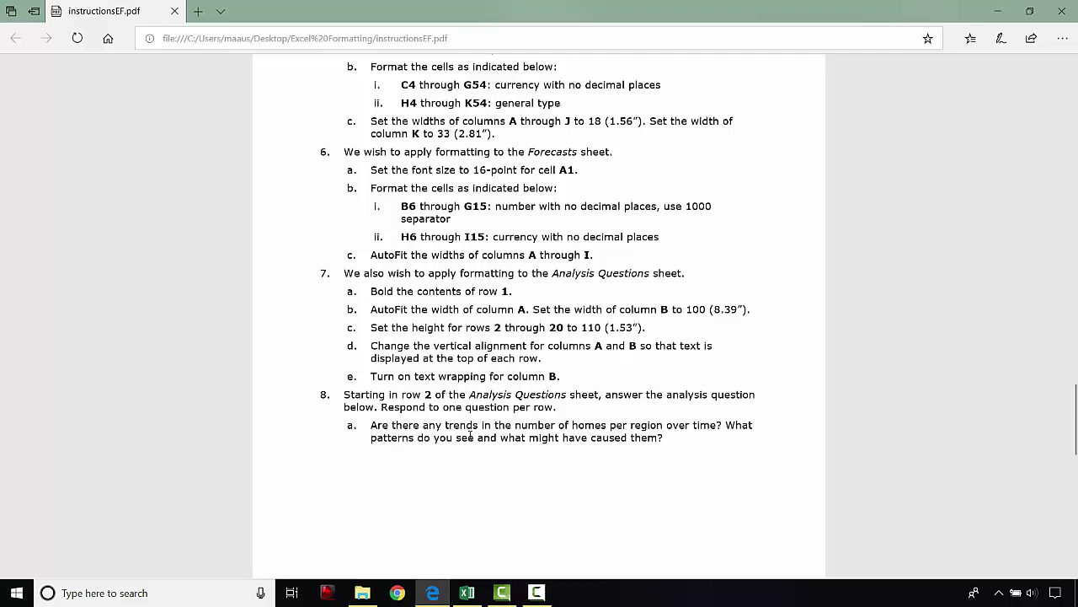
left_click(467, 592)
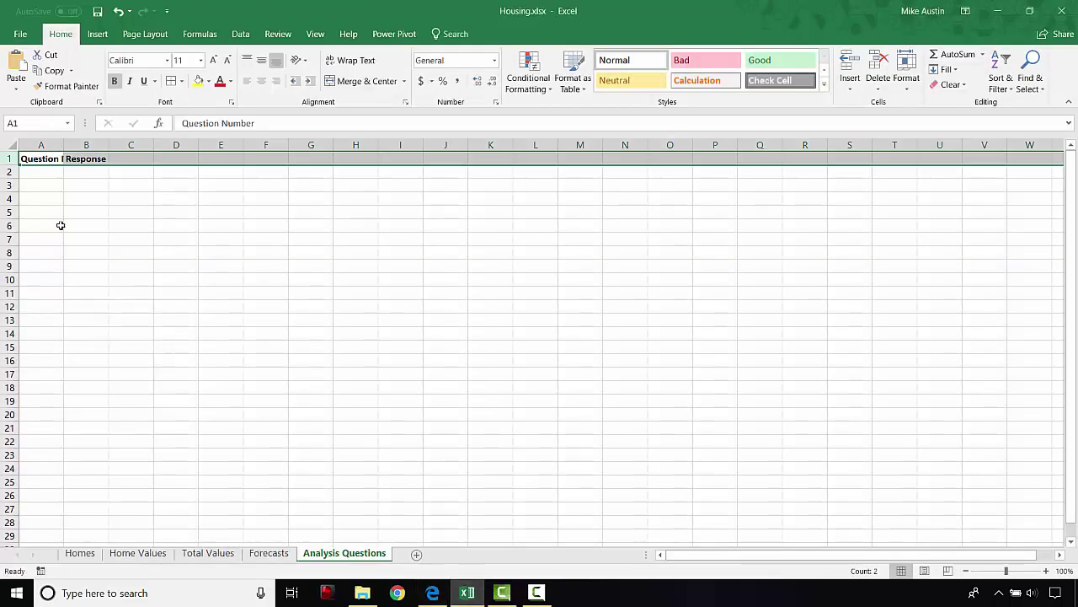
Step: AutoFit columns A and B on the Analysis Questions sheet to their content
left_click(50, 146)
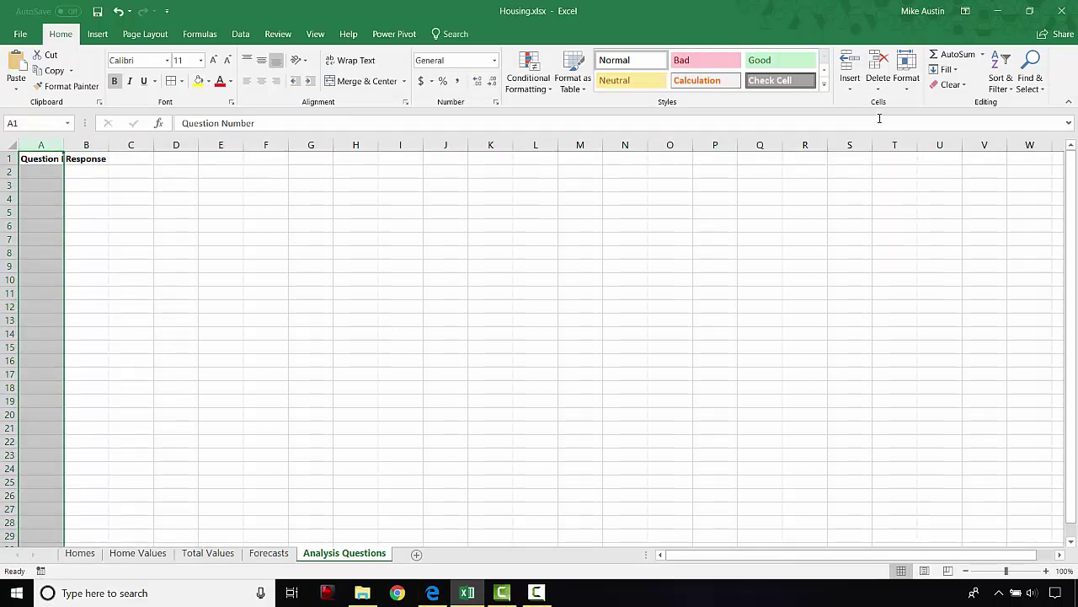
left_click(900, 82)
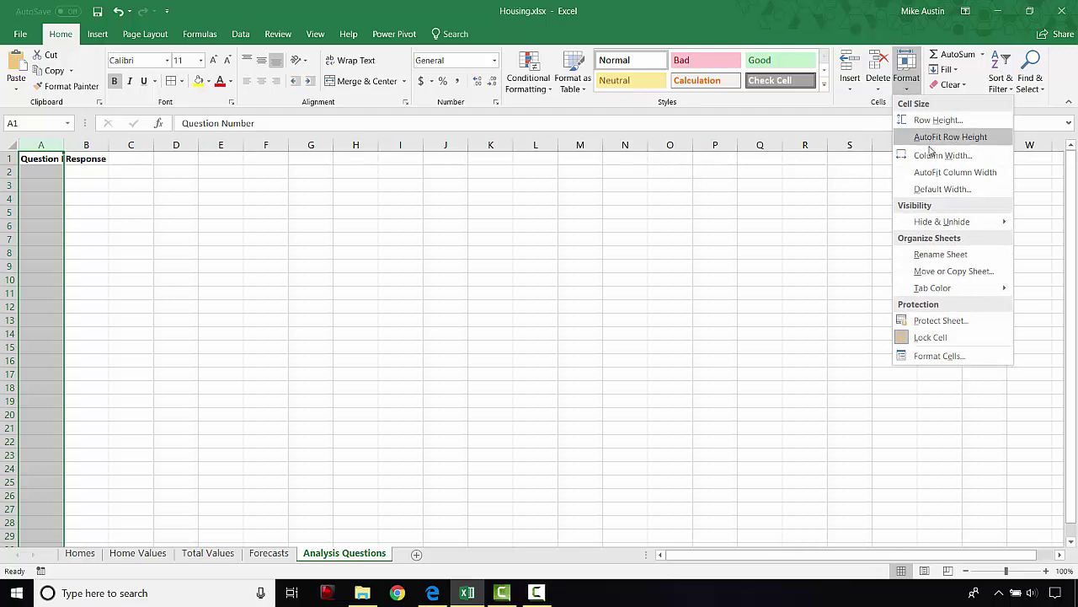
left_click(933, 174)
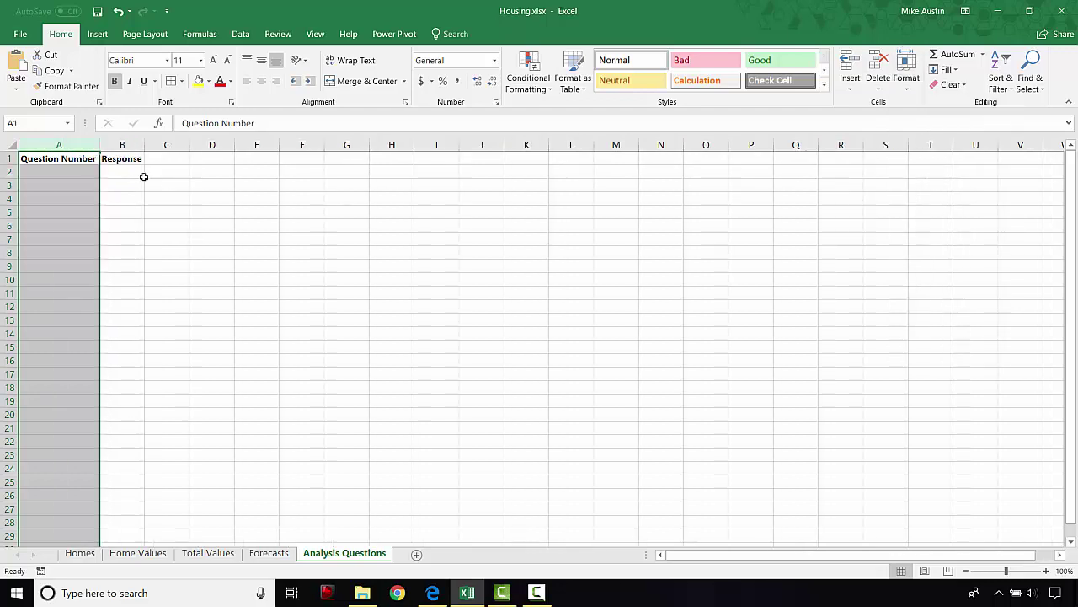
left_click(127, 147)
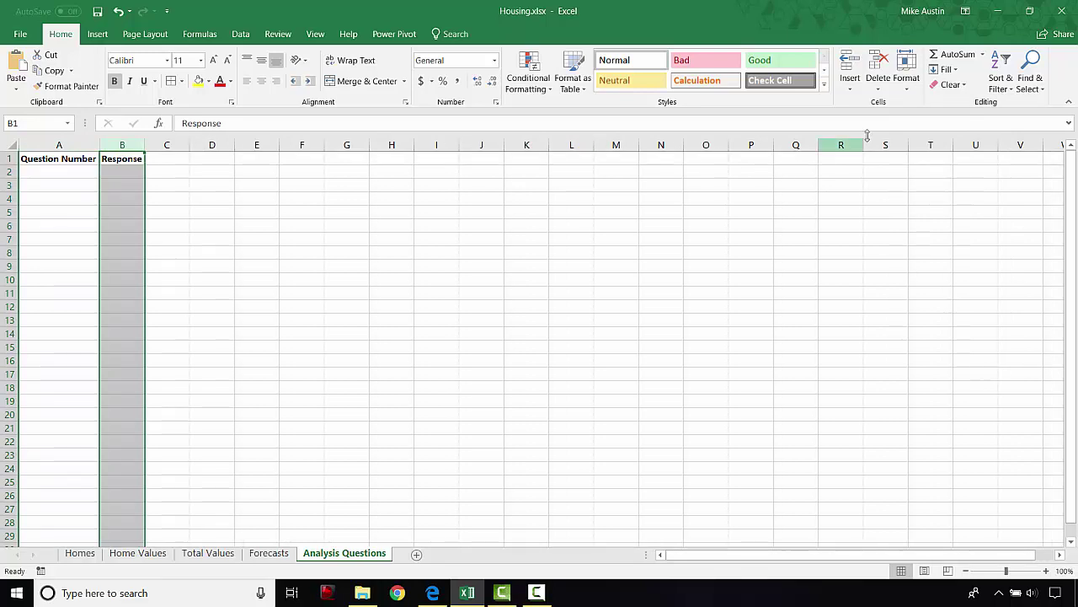
left_click(906, 91)
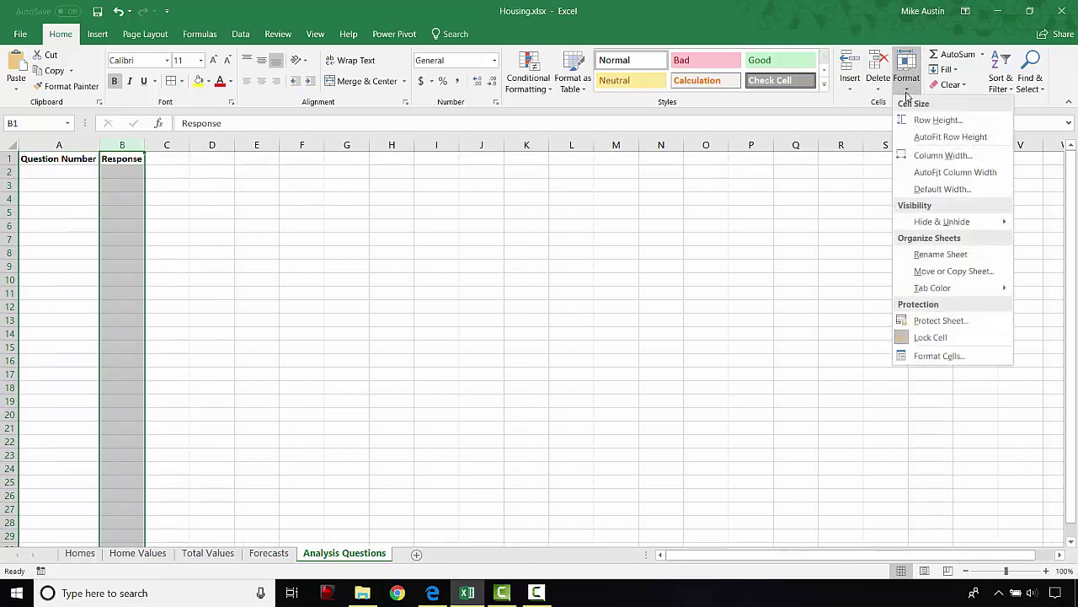
left_click(926, 172)
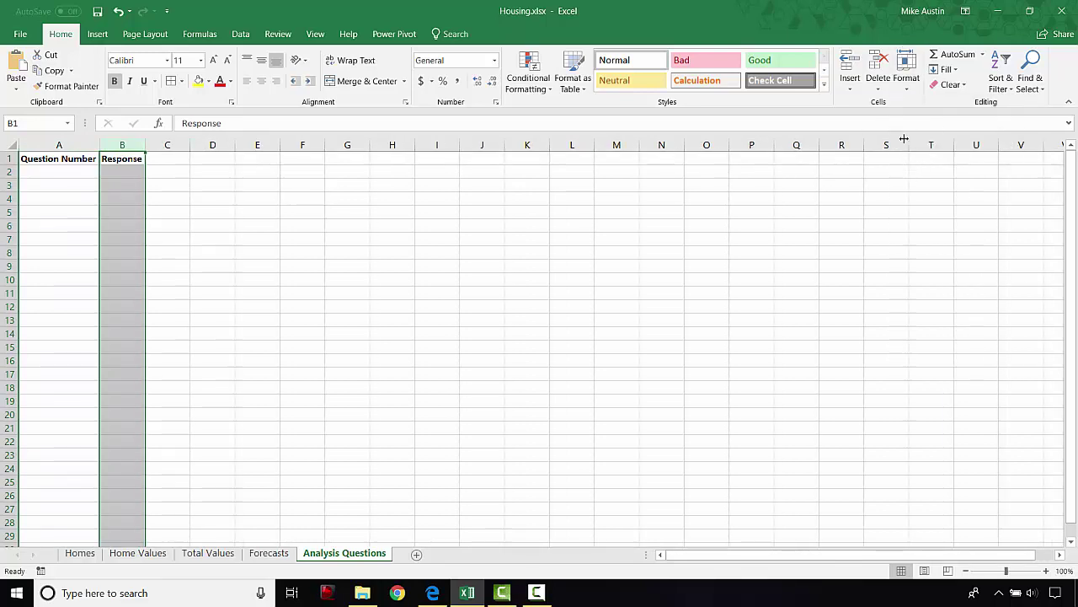
Step: Set column B to an exact width of 100
left_click(909, 90)
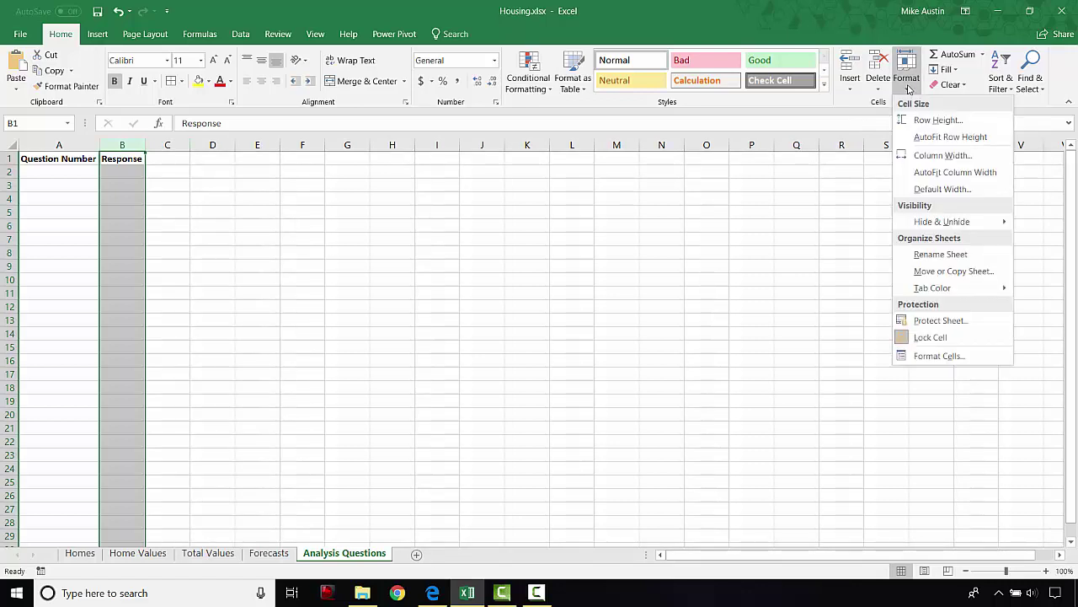
left_click(940, 159)
type("100")
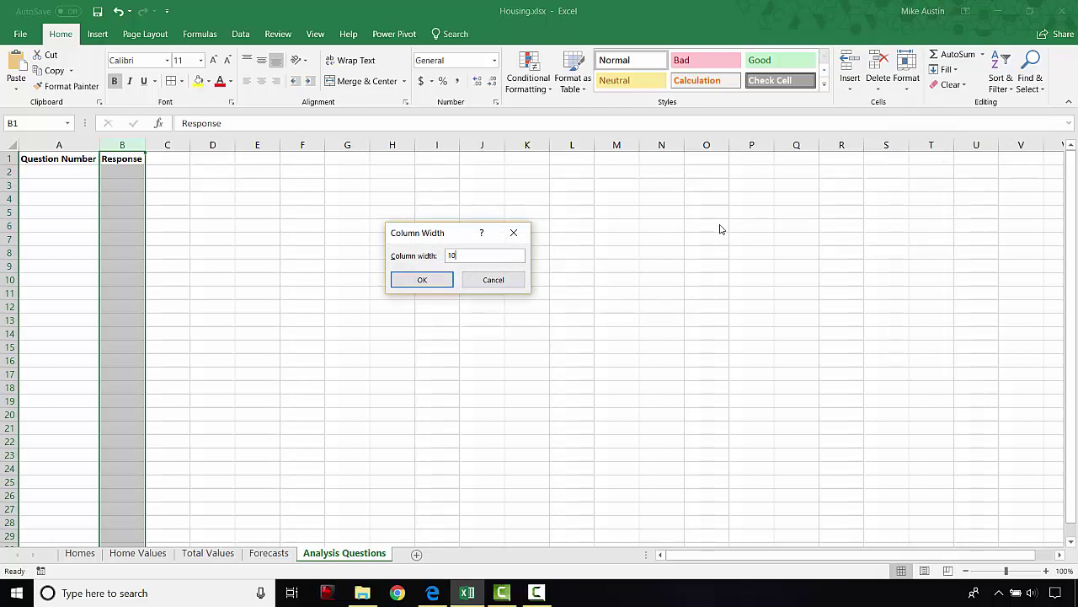
left_click(426, 279)
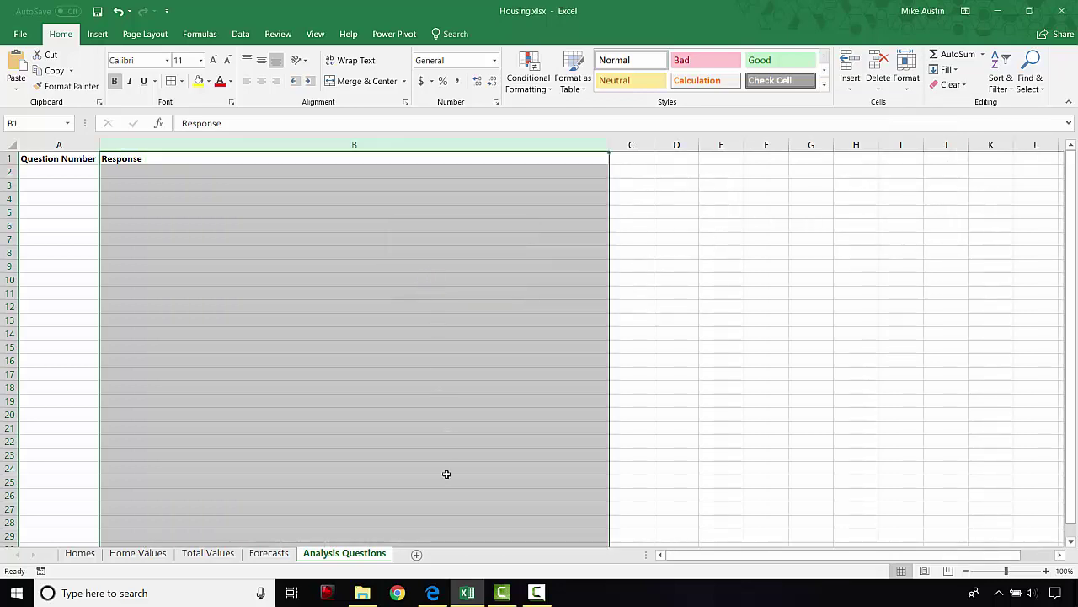
left_click(433, 594)
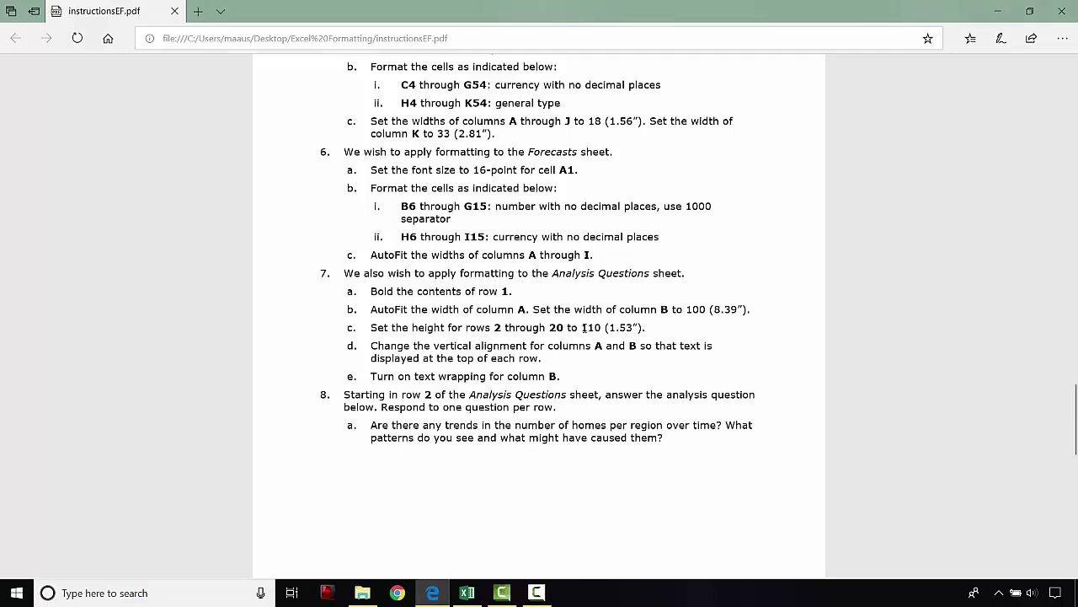
Step: Set rows 2 through 20 of the Analysis Questions sheet to a height of 110
left_click(468, 592)
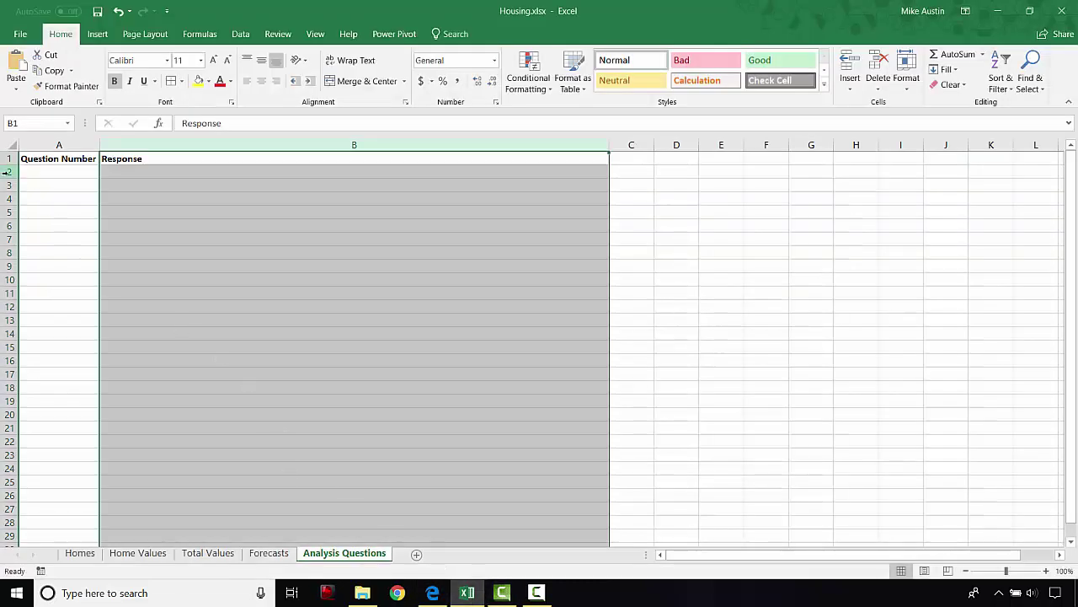
left_click_drag(6, 172, 10, 415)
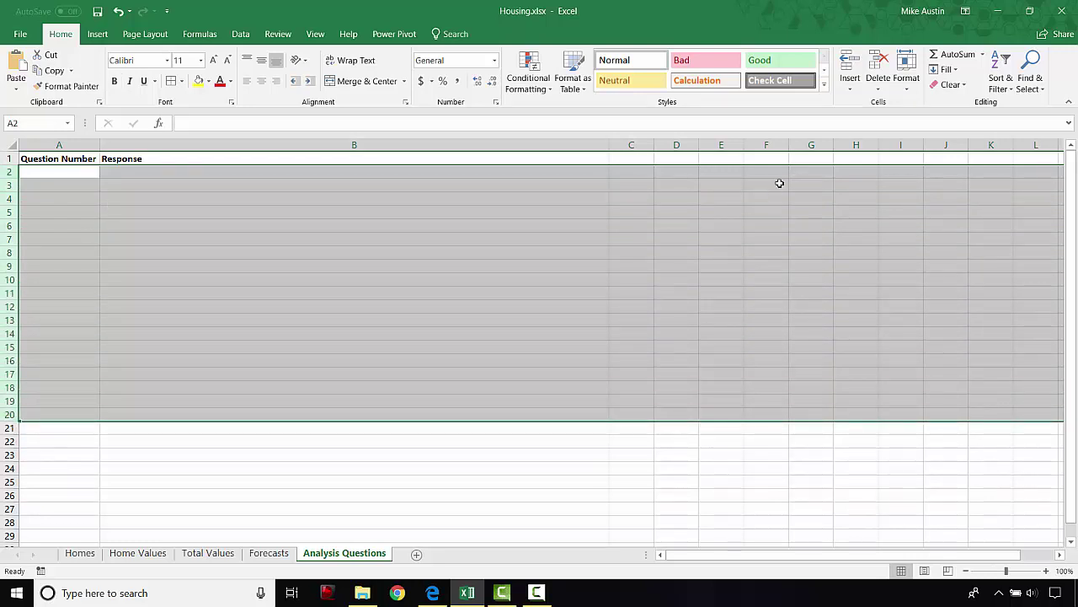
left_click(906, 77)
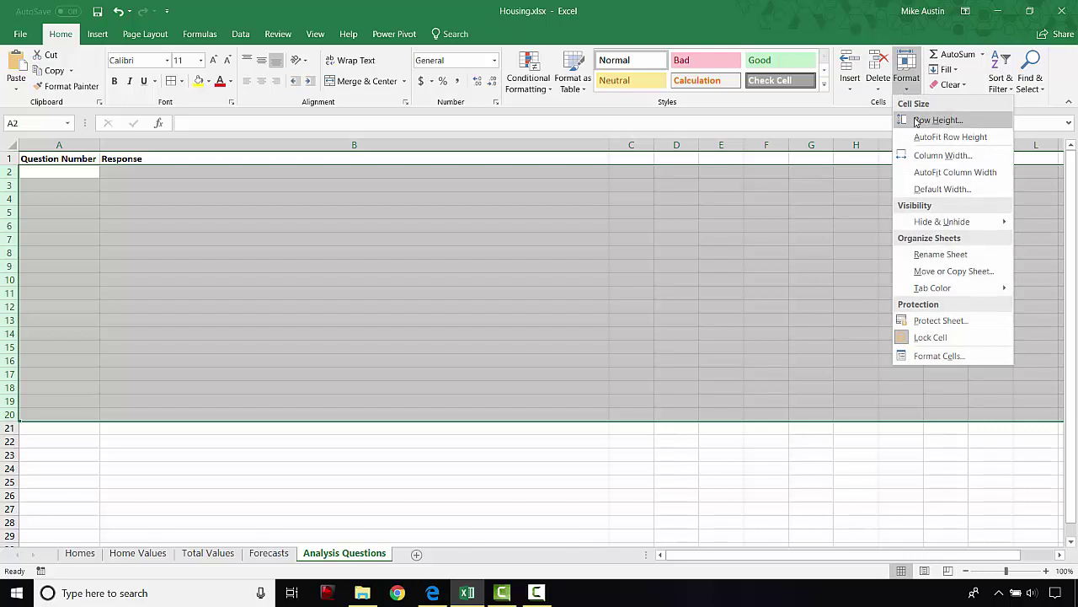
left_click(918, 124)
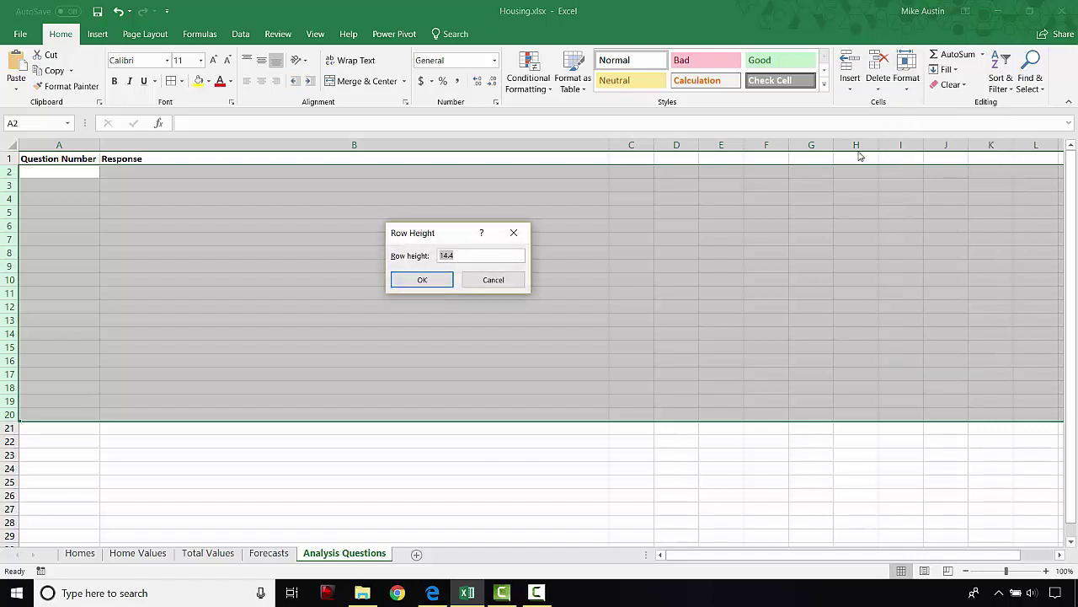
type("110")
left_click(418, 280)
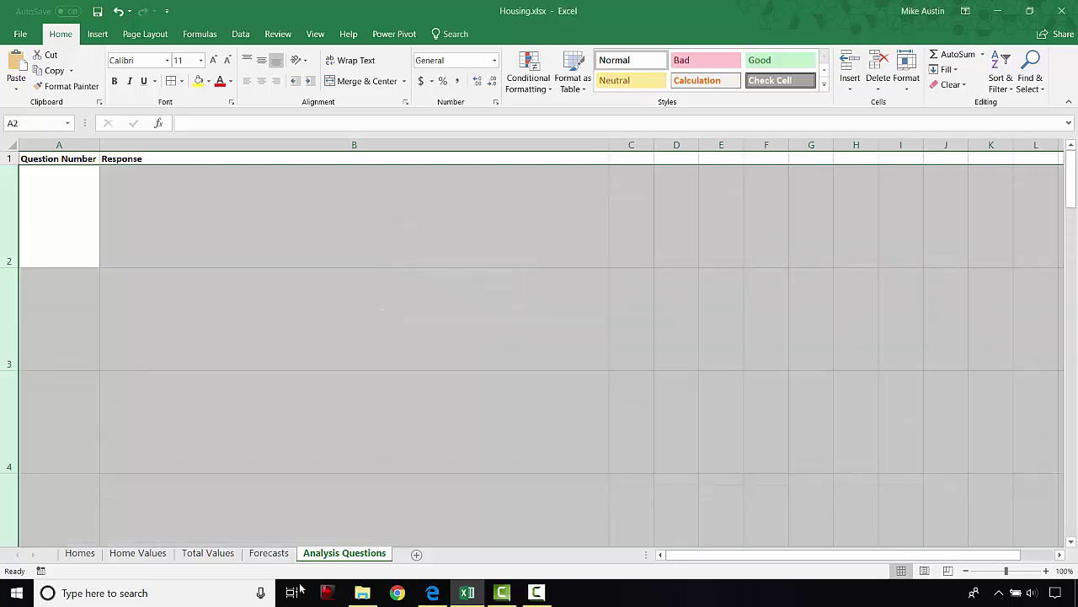
left_click(432, 593)
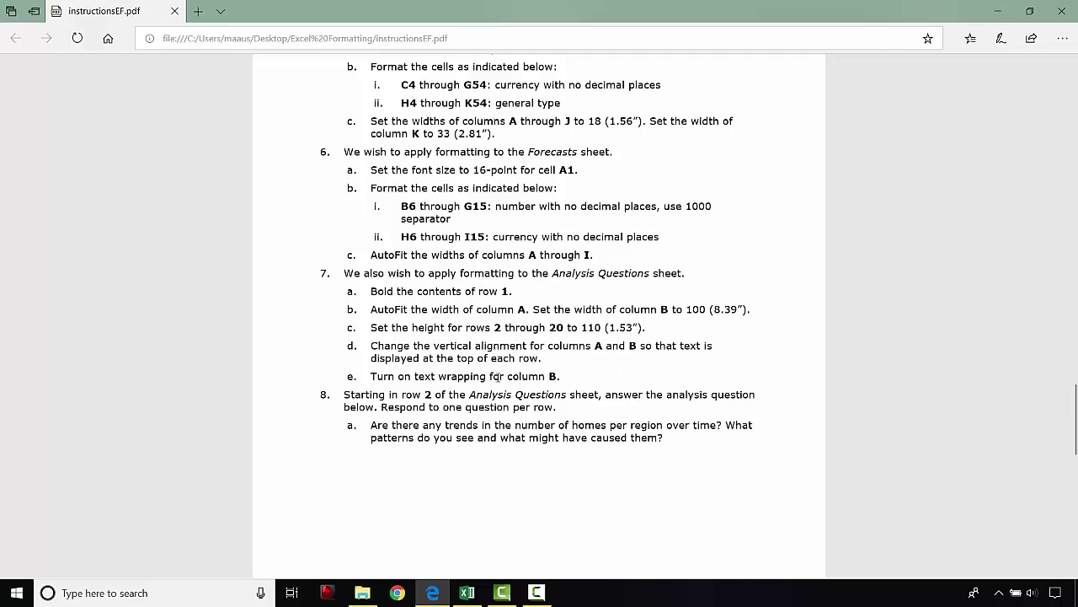
Step: Top-align the text in columns A and B
left_click(467, 592)
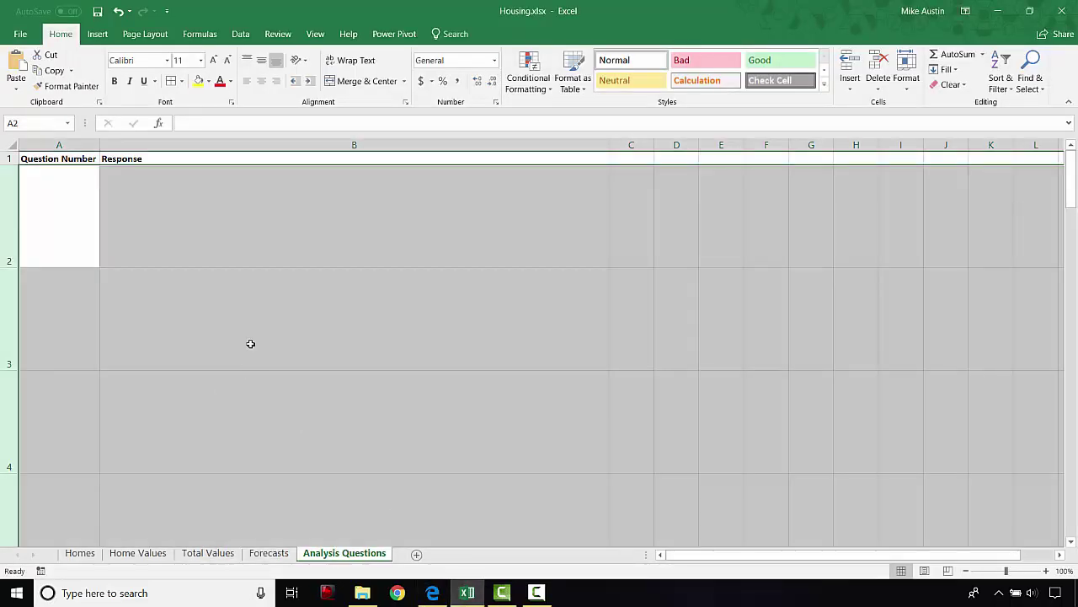
left_click(76, 144)
left_click_drag(76, 143, 179, 145)
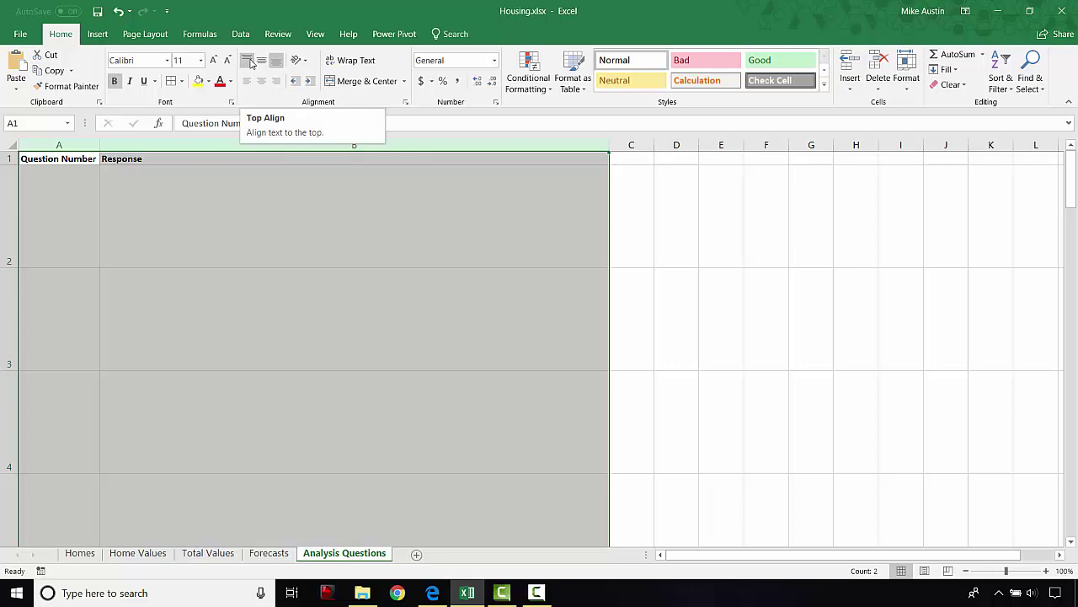
left_click(251, 64)
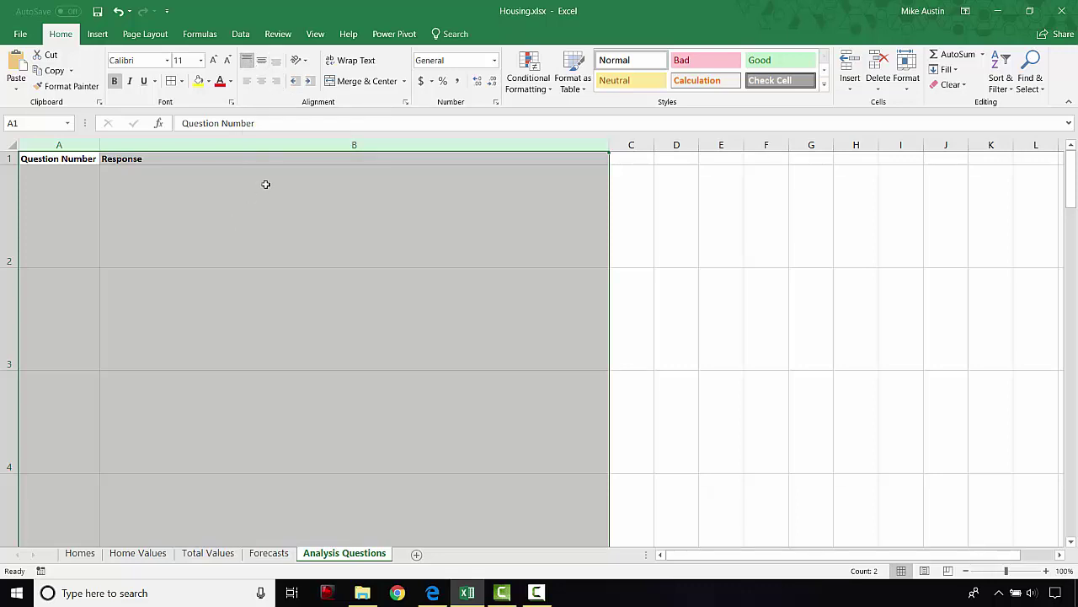
Step: Turn on text wrapping for column B
left_click(323, 146)
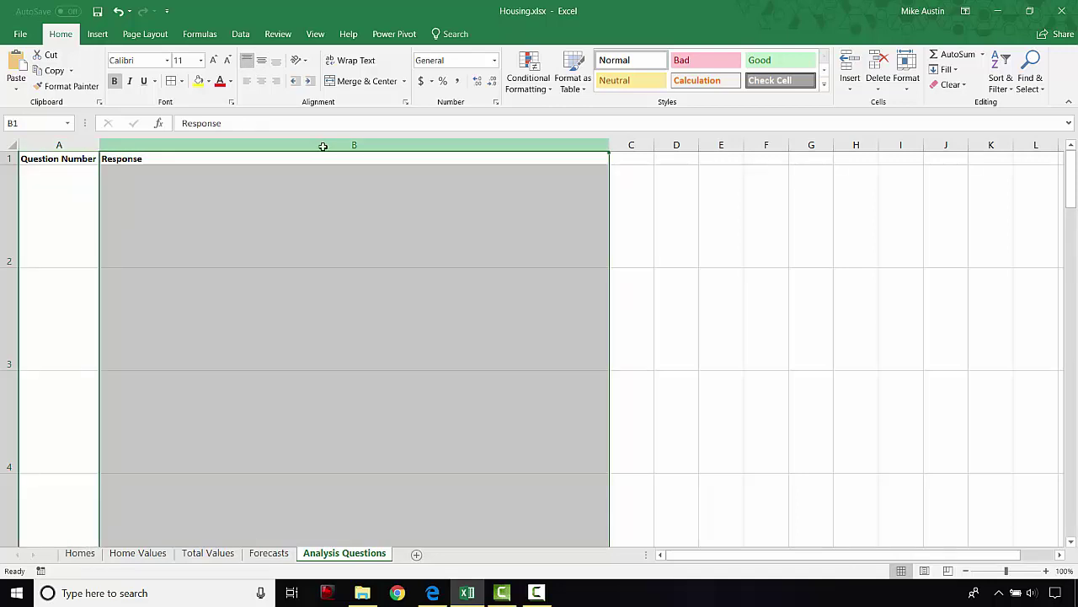
left_click(357, 66)
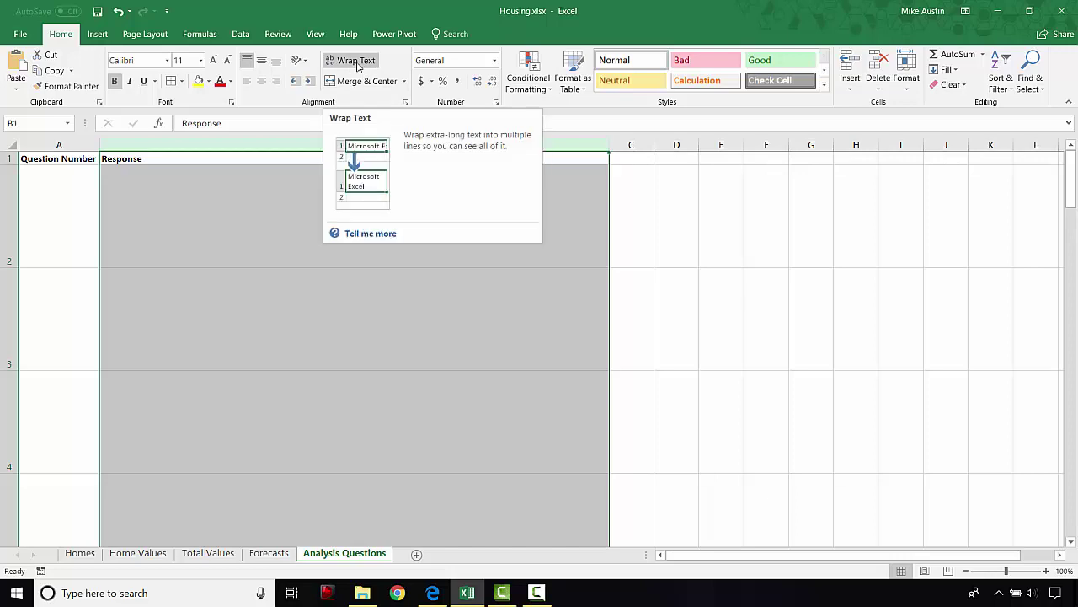
left_click(356, 65)
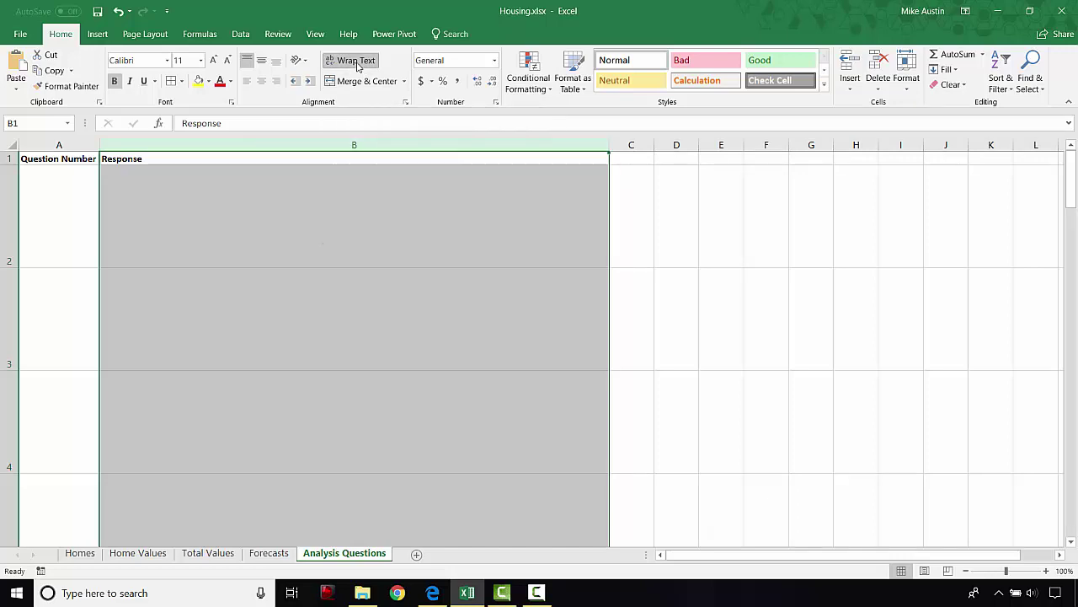
left_click(303, 232)
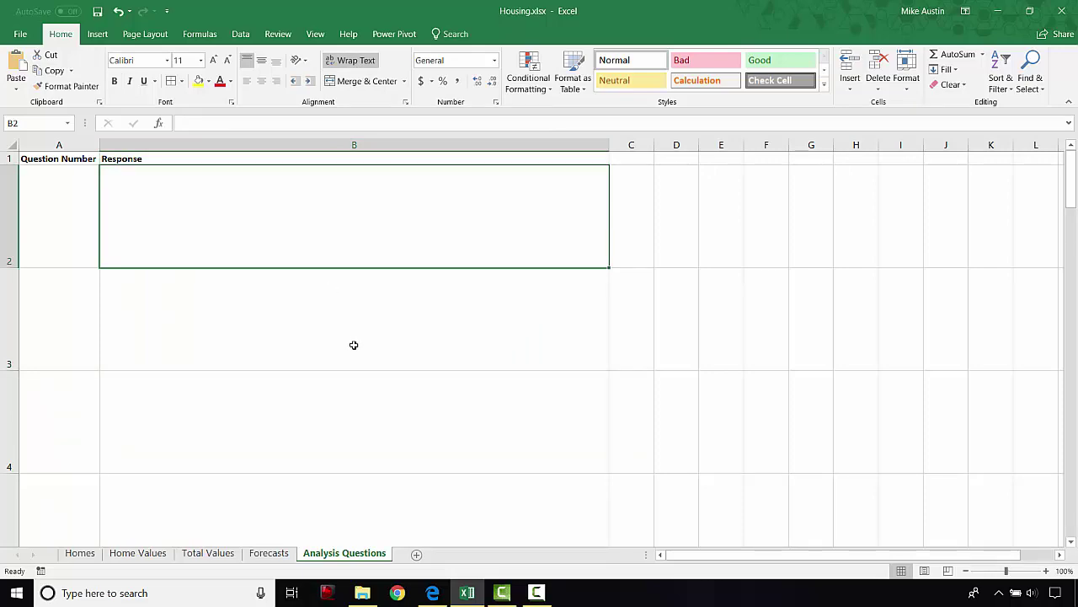
left_click(432, 593)
scroll(395, 405, "down", 5)
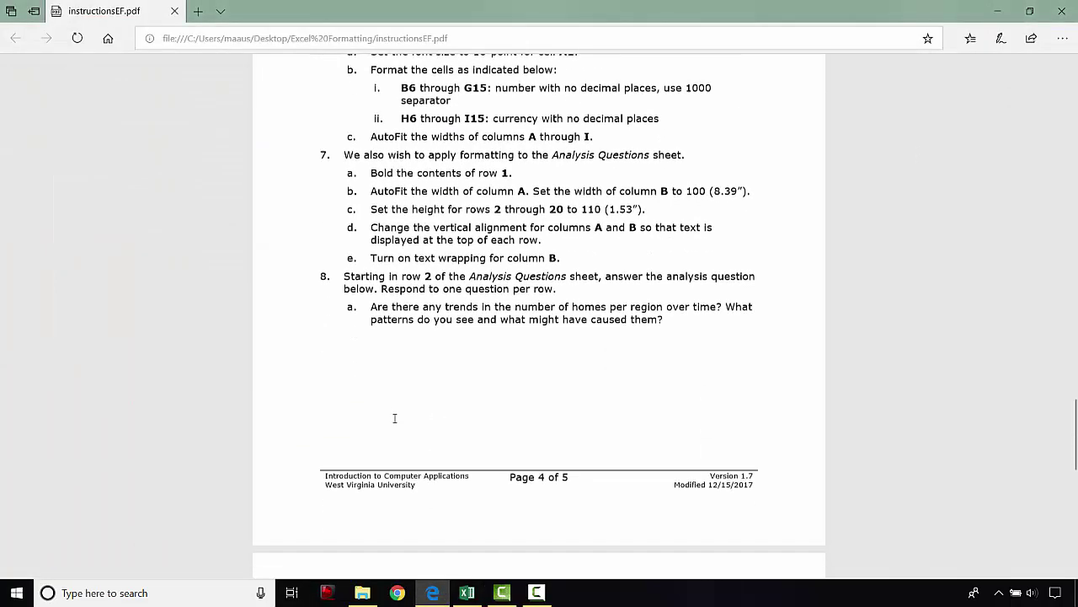
scroll(363, 329, "up", 2)
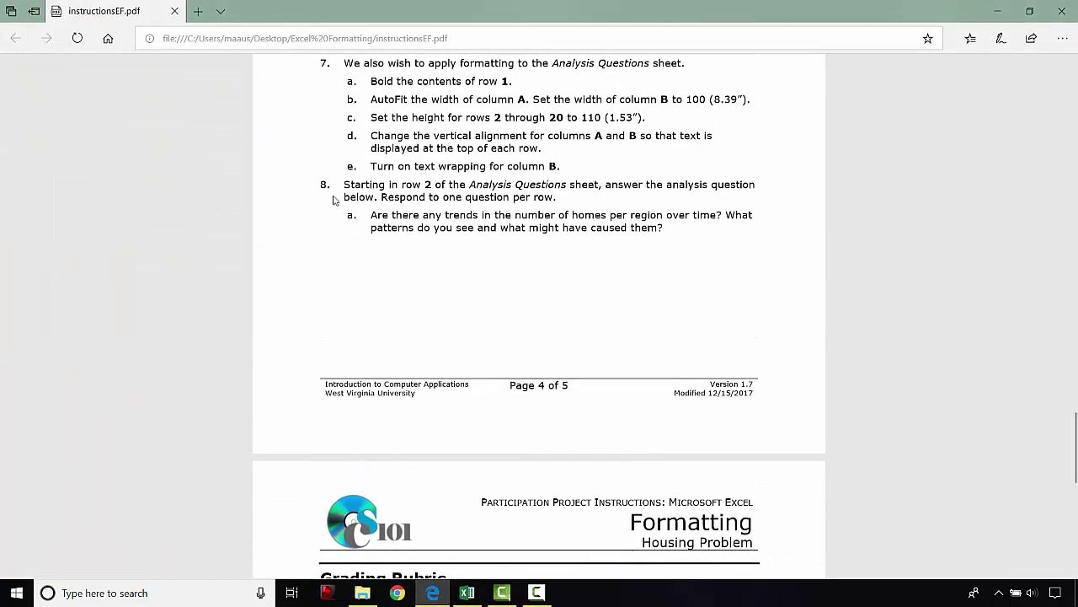